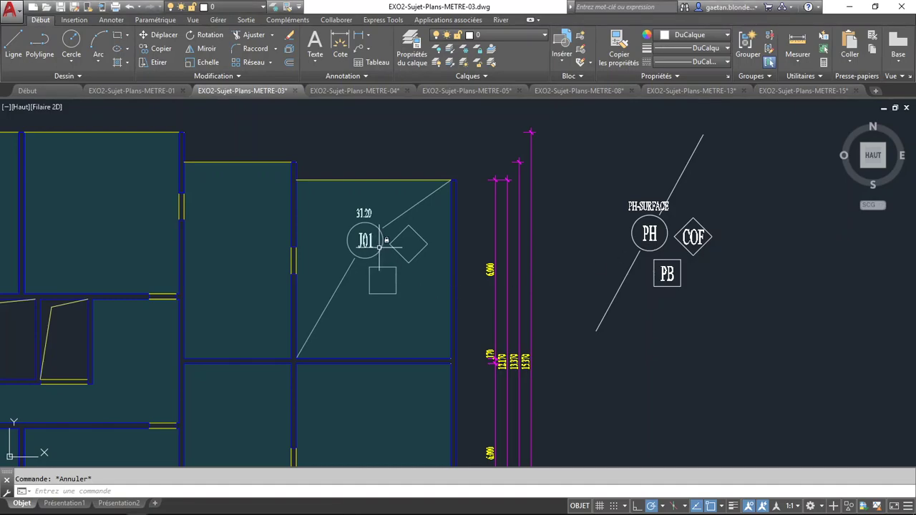
# Send the solid hatch of room J01 to the back of the draw order
pyautogui.click(376, 286)
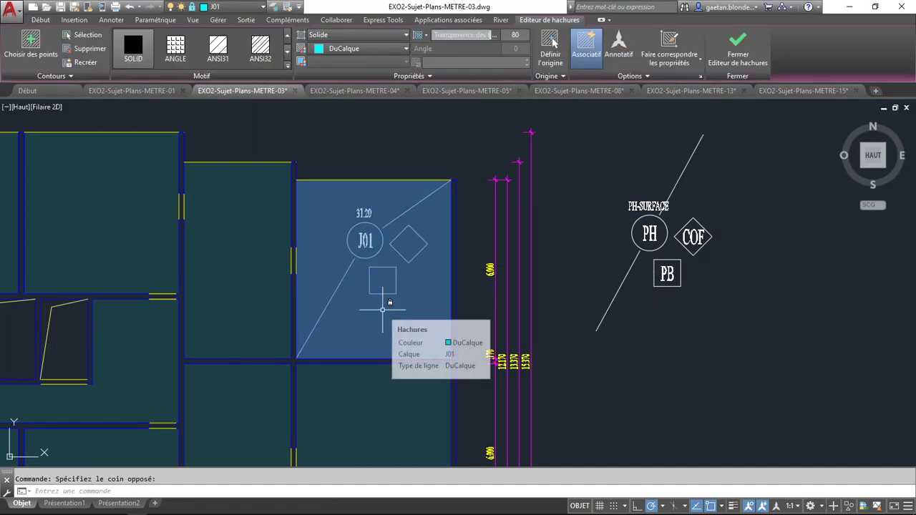
pyautogui.click(368, 320)
pyautogui.click(365, 320)
pyautogui.rightClick(363, 319)
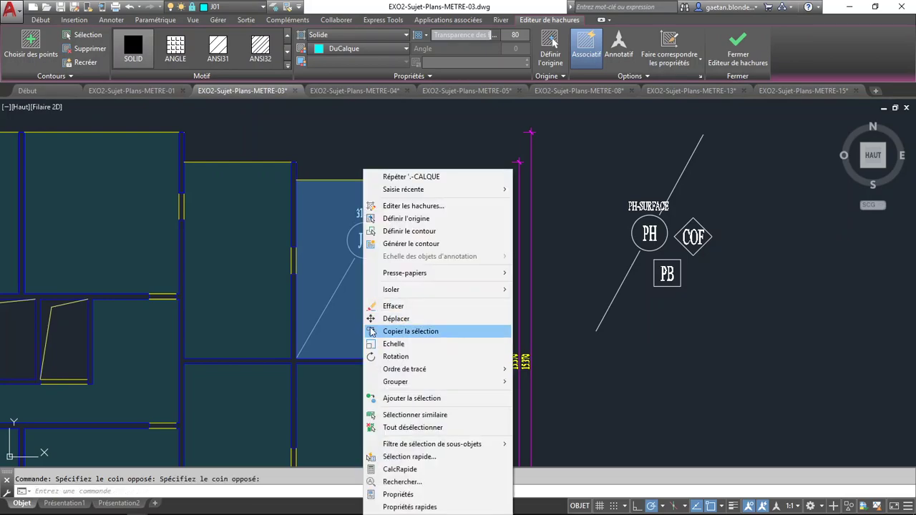
pyautogui.moveTo(405, 371)
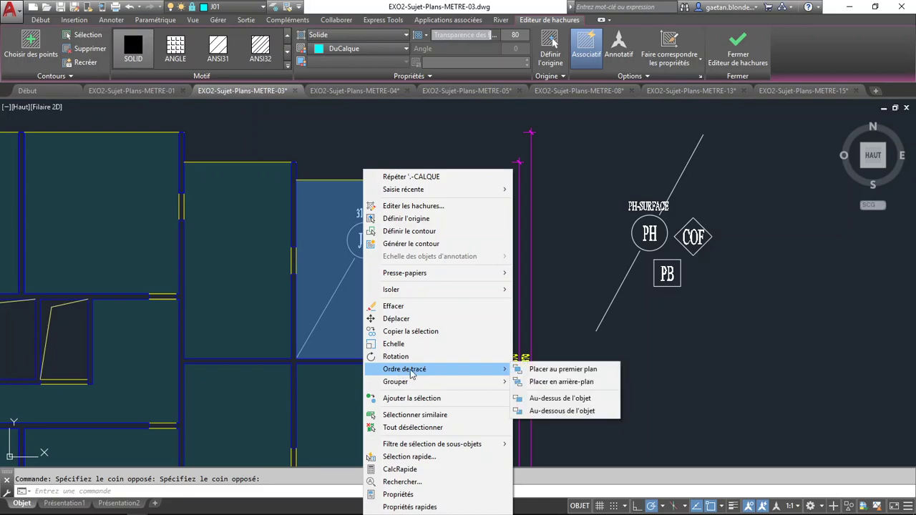
pyautogui.click(553, 384)
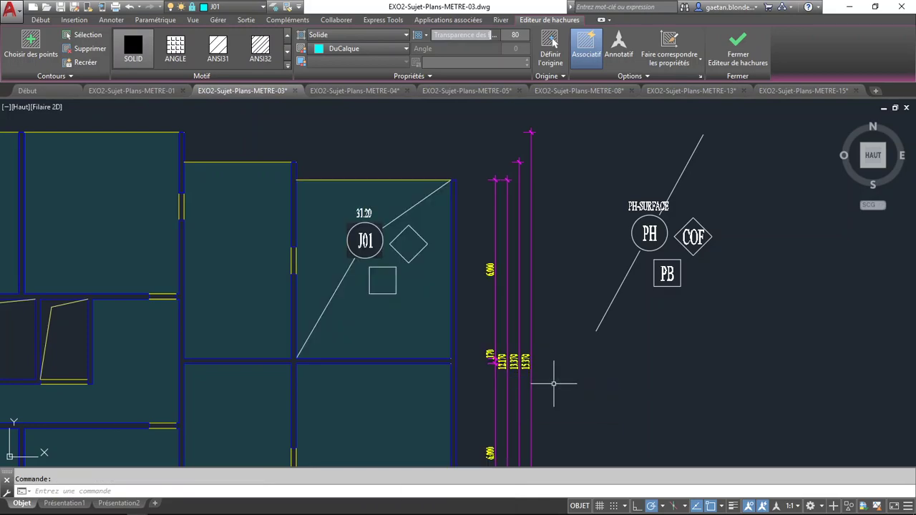
pyautogui.press('Escape')
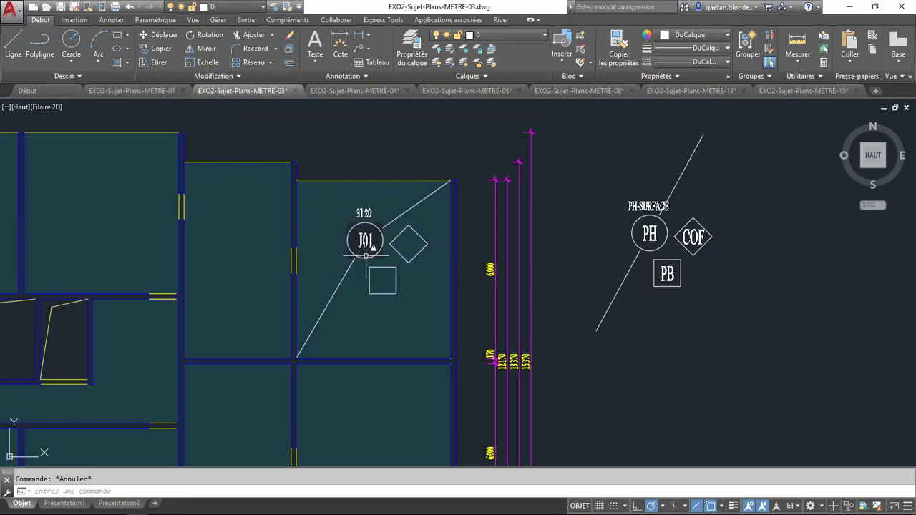
# Move the upper leader endpoint of the J01 room tag to the room's upper-left corner
pyautogui.click(406, 220)
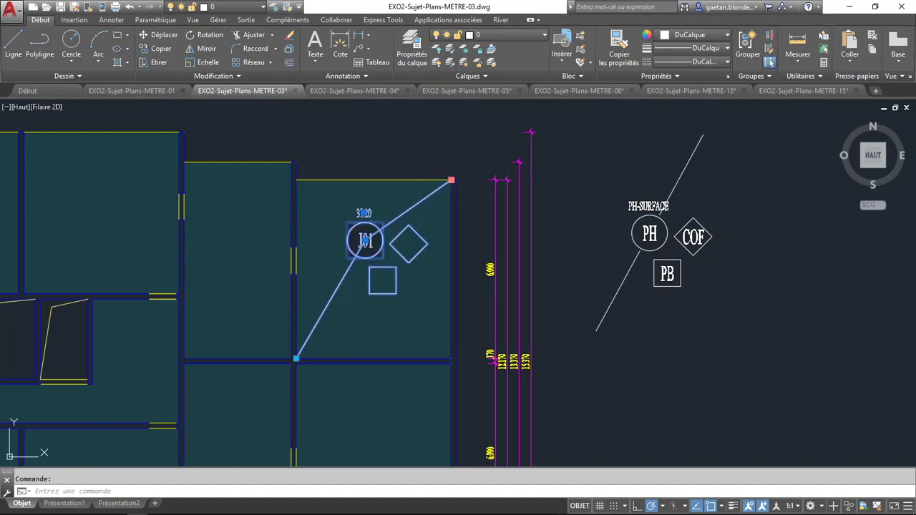
pyautogui.click(451, 178)
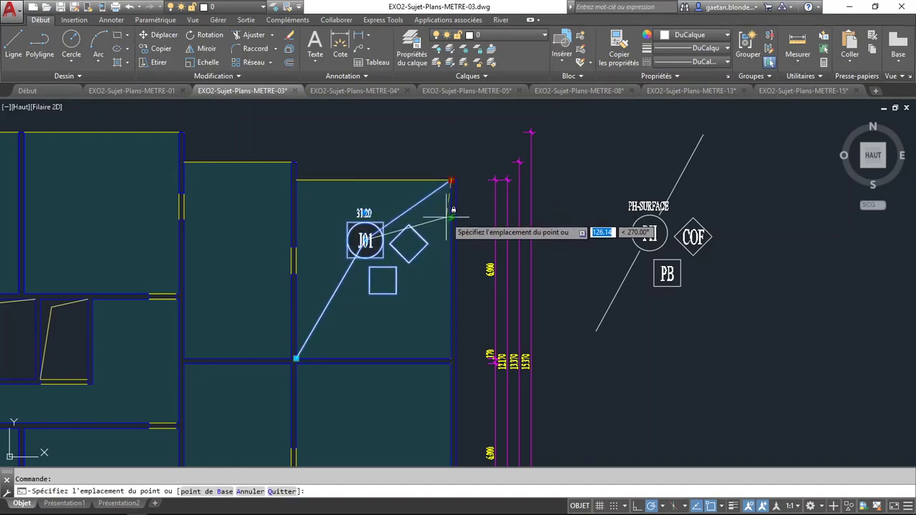
pyautogui.click(297, 180)
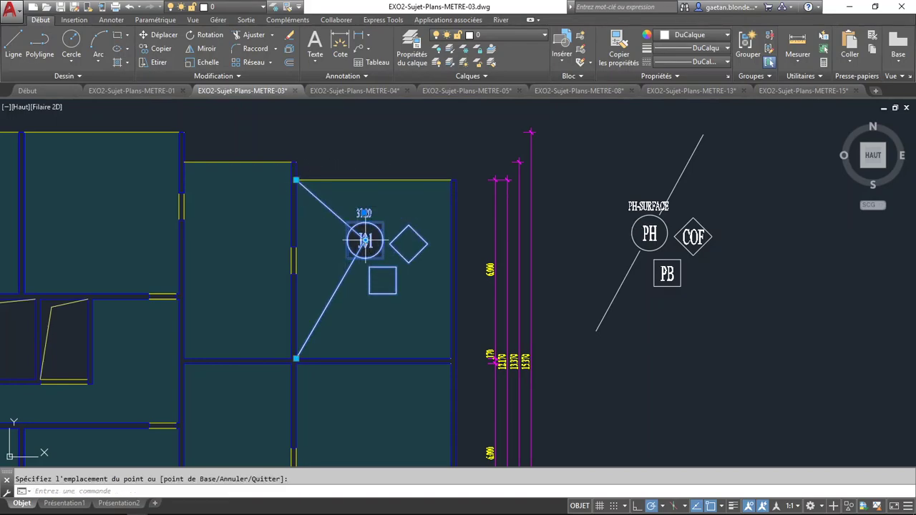
pyautogui.press('Escape')
pyautogui.press('Escape')
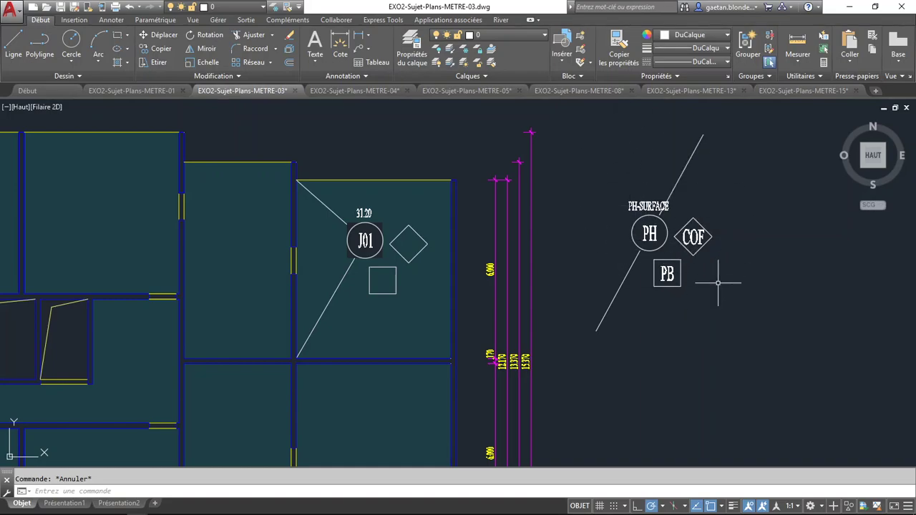
# Select the circle and the square wipeout around the PH text of the sample tag to examine each one
pyautogui.click(630, 220)
pyautogui.click(618, 220)
pyautogui.click(631, 232)
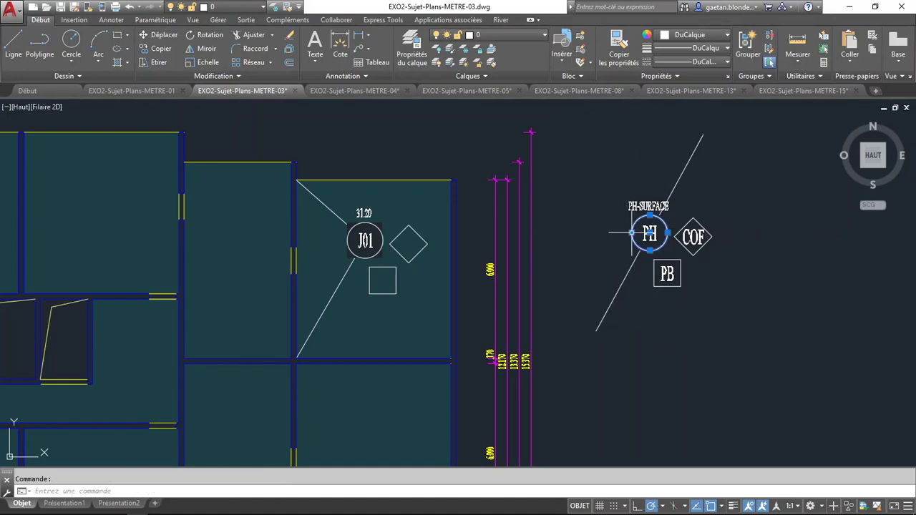
pyautogui.press('Escape')
pyautogui.click(632, 244)
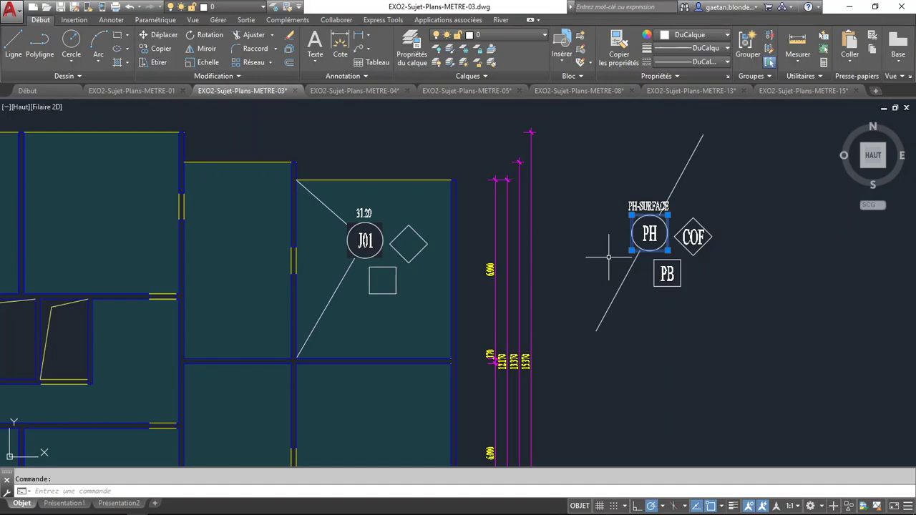
pyautogui.press('Escape')
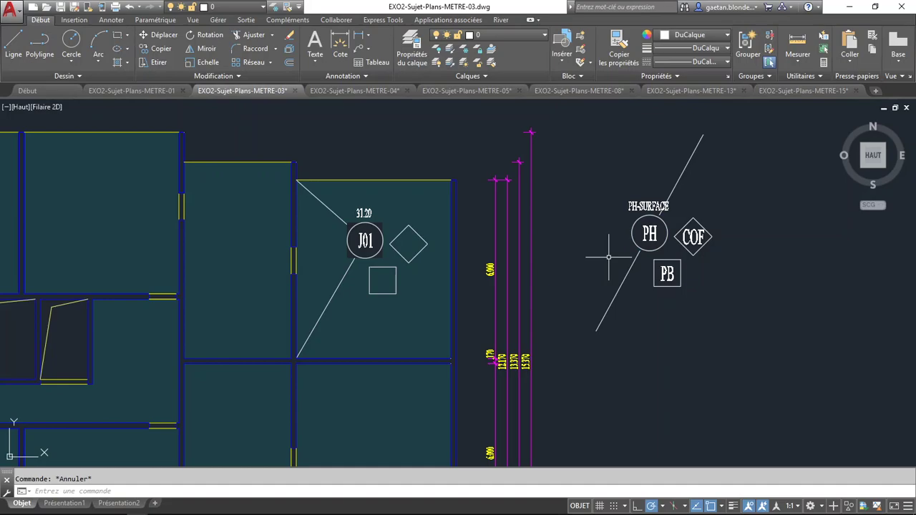
# Draw an irregular seven-point wipeout over the J01 tag's circle and the upper part of the adjoining wall
pyautogui.click(76, 78)
pyautogui.click(24, 105)
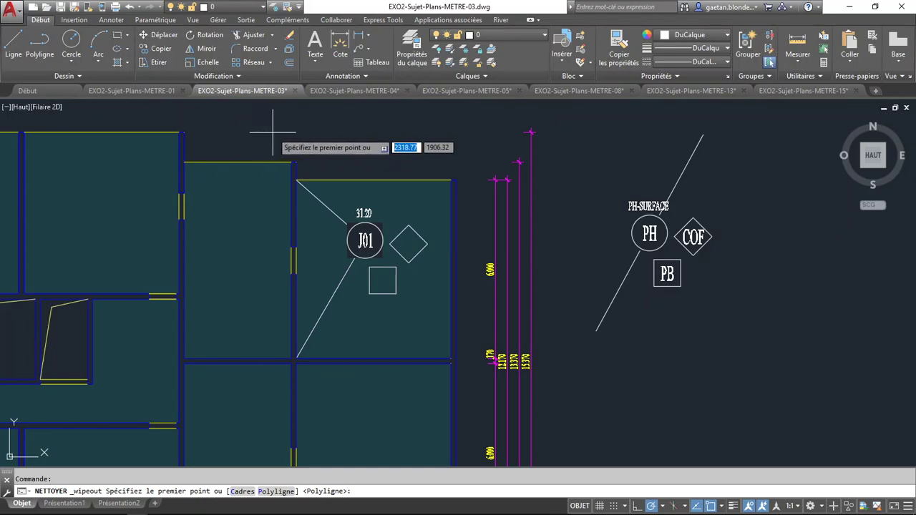
pyautogui.click(274, 129)
pyautogui.click(225, 195)
pyautogui.click(291, 247)
pyautogui.click(397, 253)
pyautogui.click(367, 185)
pyautogui.click(422, 152)
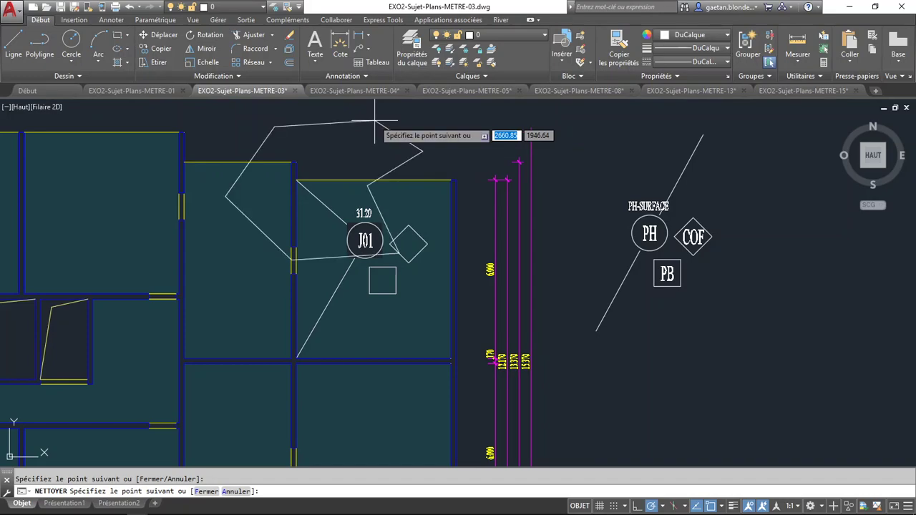
pyautogui.press('Return')
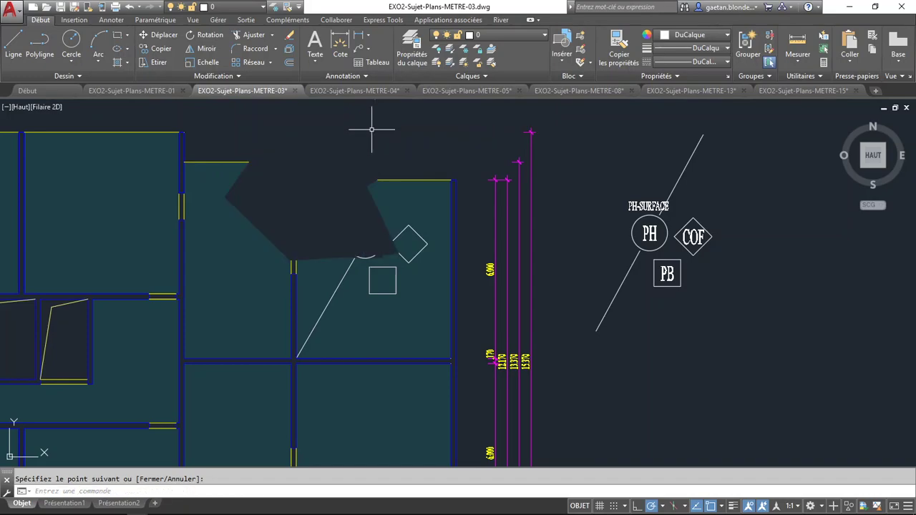
# Select the irregular wipeout by its hidden boundary to examine its outline
pyautogui.click(424, 173)
pyautogui.click(358, 139)
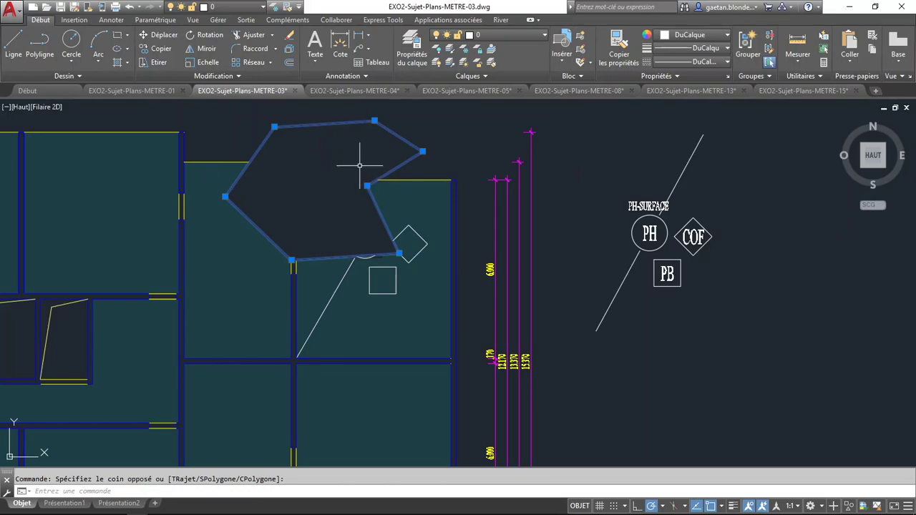
pyautogui.press('Escape')
pyautogui.click(428, 165)
pyautogui.click(395, 153)
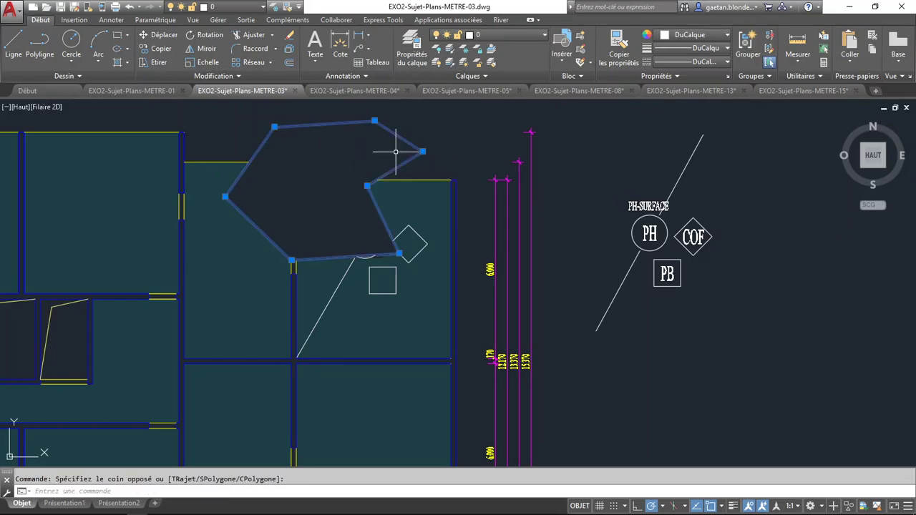
# Set the wipeout frames to ACtif and select the square frame around the PH circle
pyautogui.click(58, 76)
pyautogui.click(23, 103)
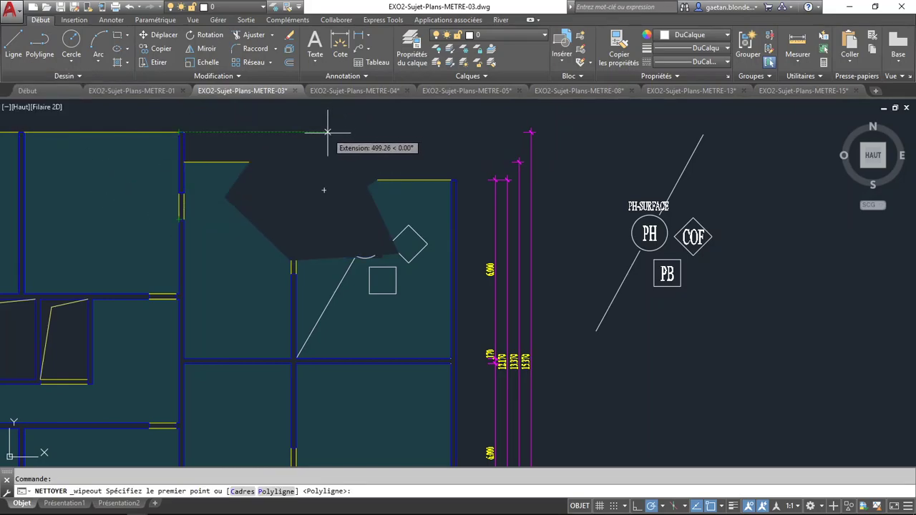
pyautogui.press('Down')
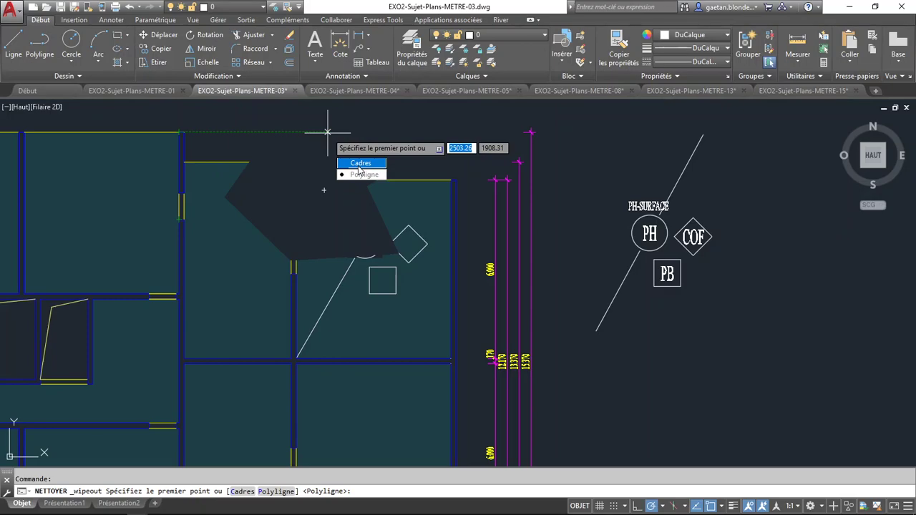
pyautogui.click(359, 164)
pyautogui.click(352, 164)
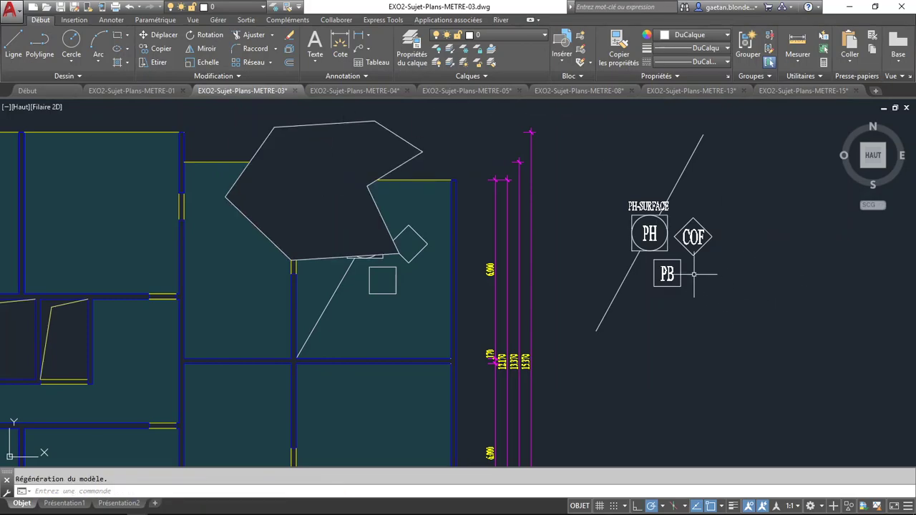
pyautogui.click(634, 227)
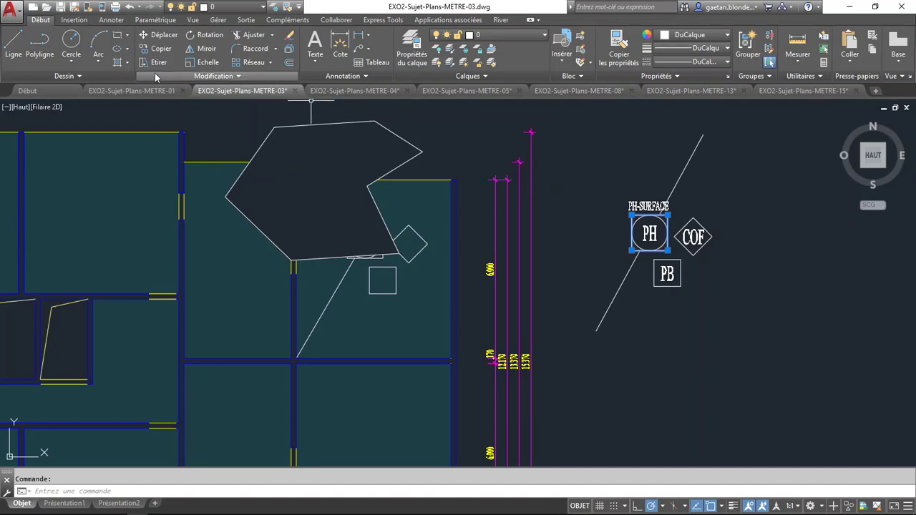
# Set the wipeout frames to Inactif
pyautogui.click(117, 78)
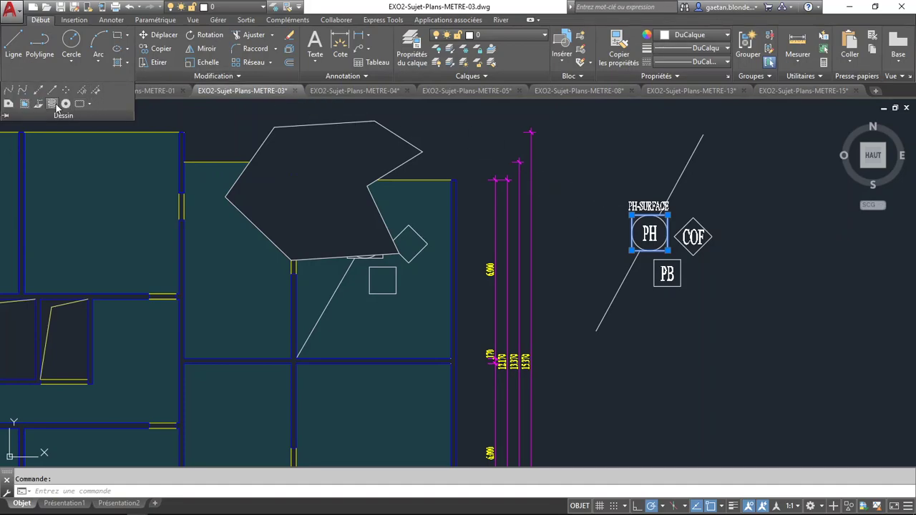
pyautogui.click(23, 105)
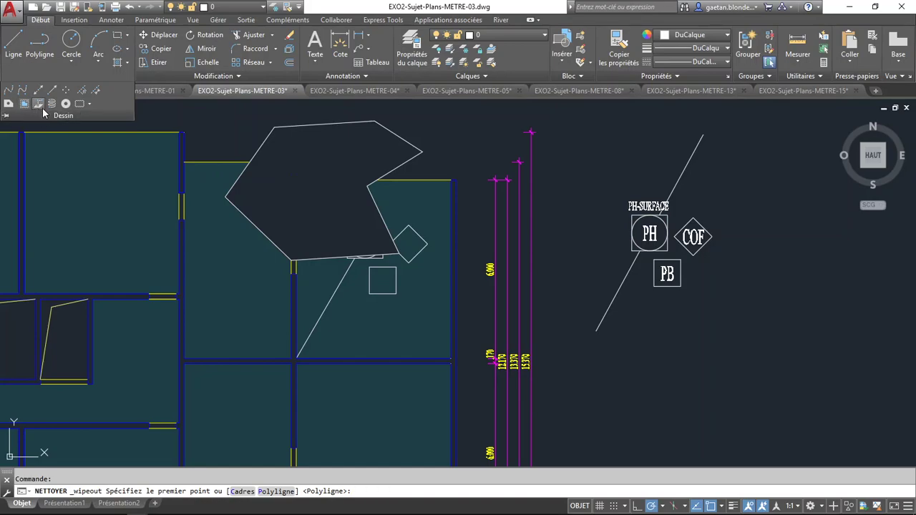
pyautogui.press('Escape')
pyautogui.click(28, 105)
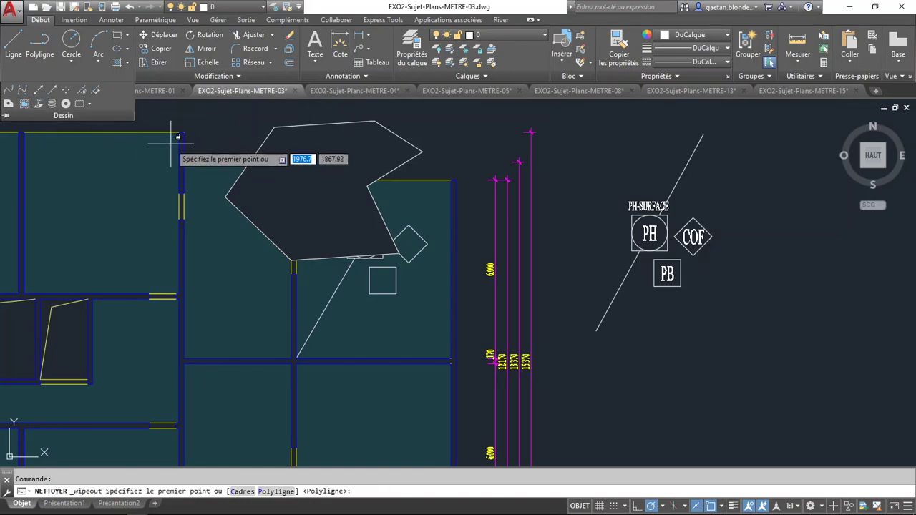
pyautogui.press('Down')
pyautogui.press('Return')
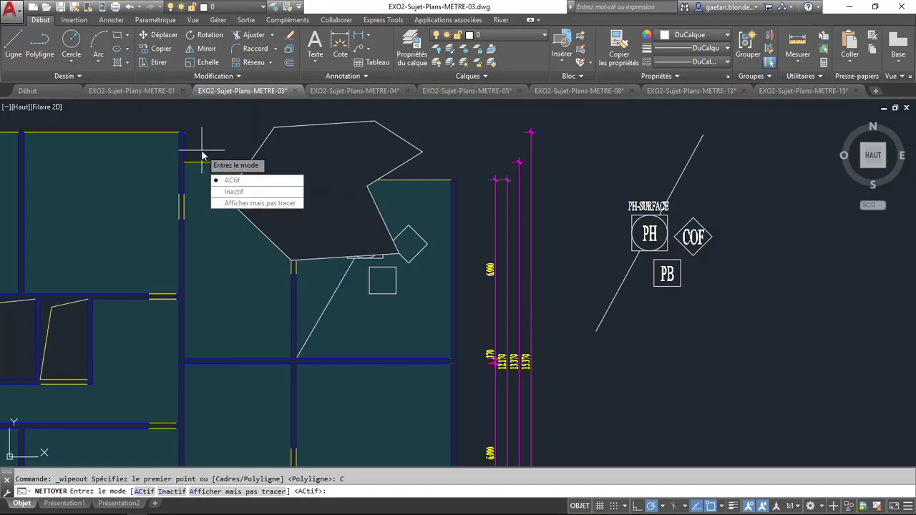
pyautogui.click(229, 192)
pyautogui.press('Escape')
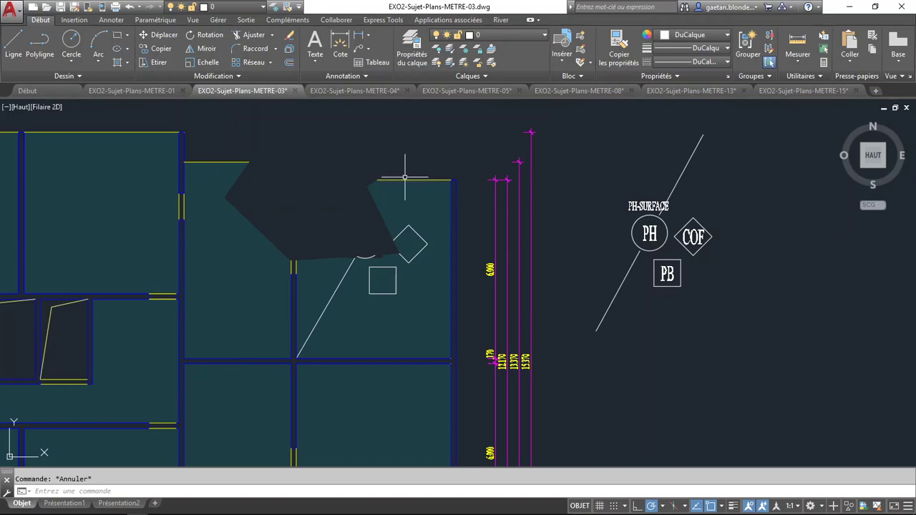
# Bring room J01's hatch and its yellow upper boundary line to the front of the draw order
pyautogui.click(444, 166)
pyautogui.click(426, 187)
pyautogui.rightClick(418, 193)
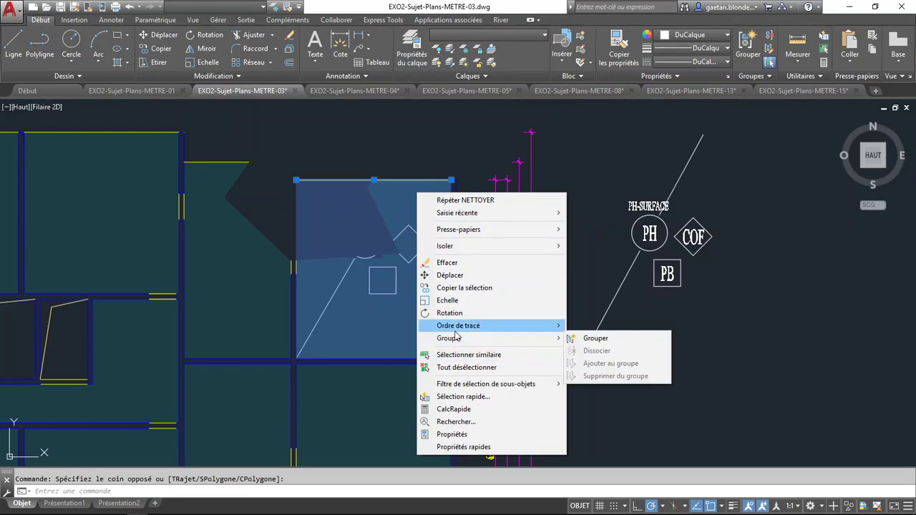
pyautogui.moveTo(461, 326)
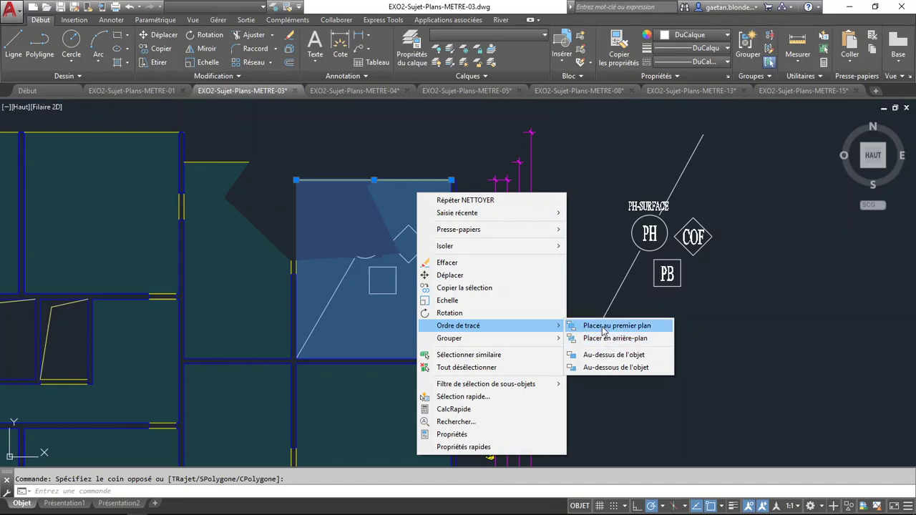
pyautogui.click(604, 326)
pyautogui.press('Escape')
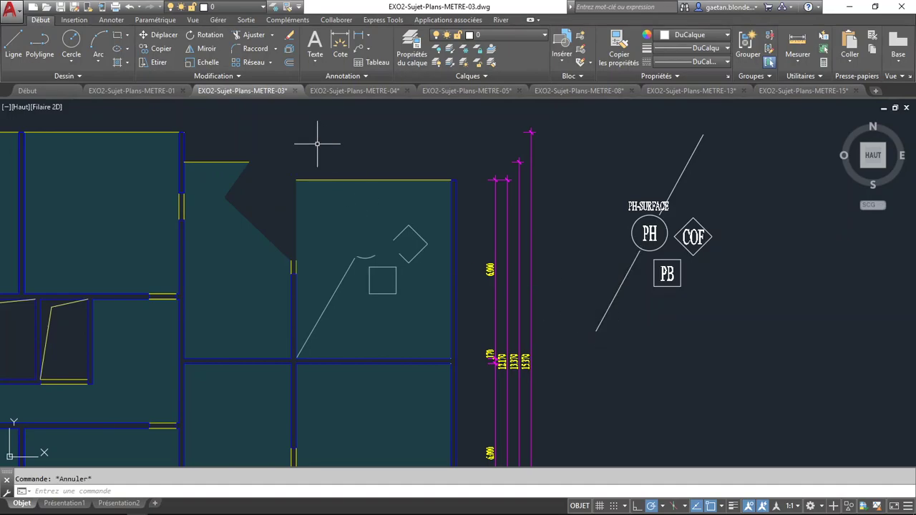
# Delete the irregular wipeout covering the J01 tag
pyautogui.click(351, 188)
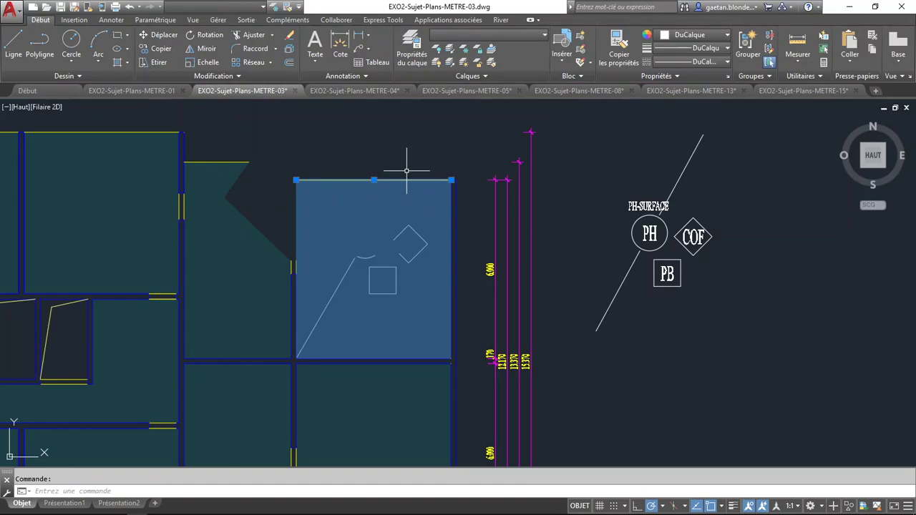
pyautogui.press('Escape')
pyautogui.click(387, 134)
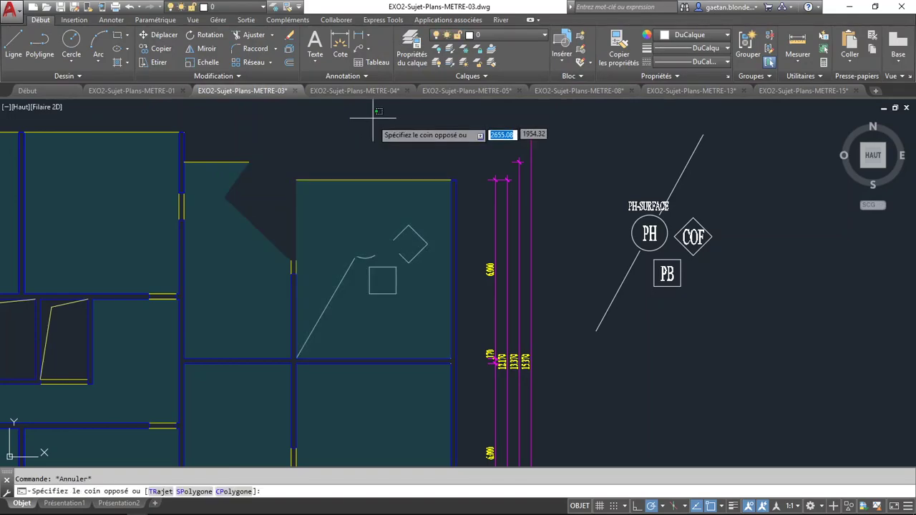
pyautogui.click(329, 143)
pyautogui.press('Delete')
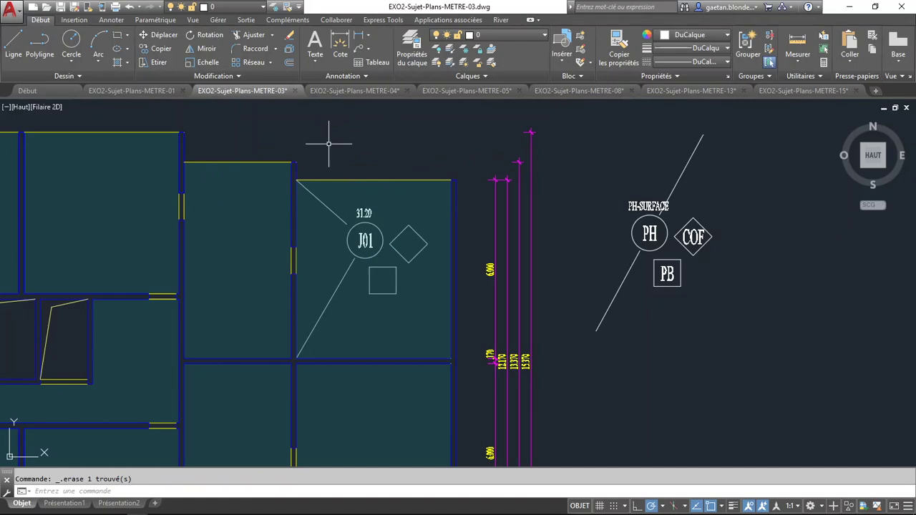
pyautogui.press('Escape')
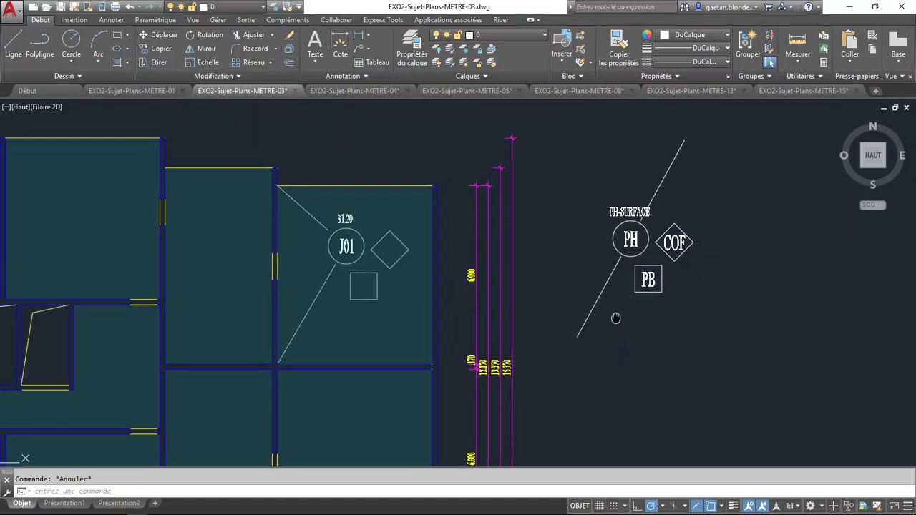
# Examine the PB and COF attributes inside the square and diamond of the tag symbol
pyautogui.scroll(5, 615, 309)
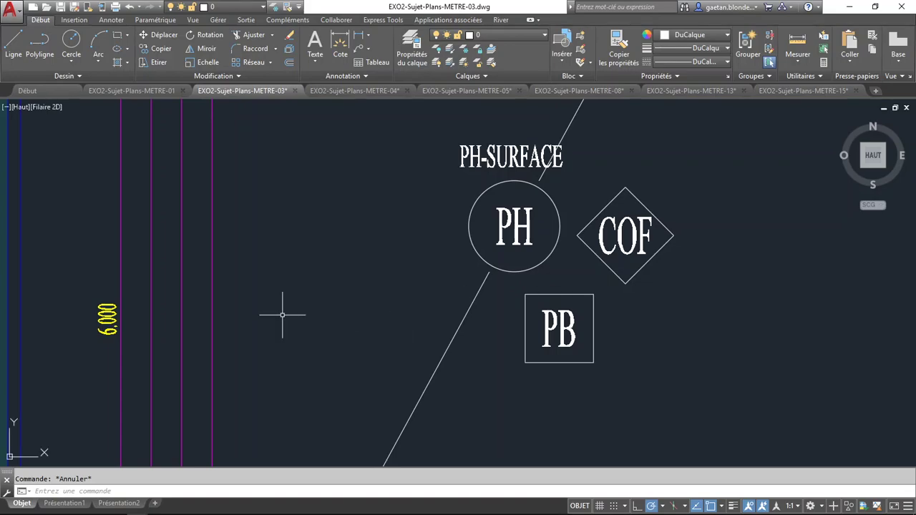
pyautogui.click(548, 318)
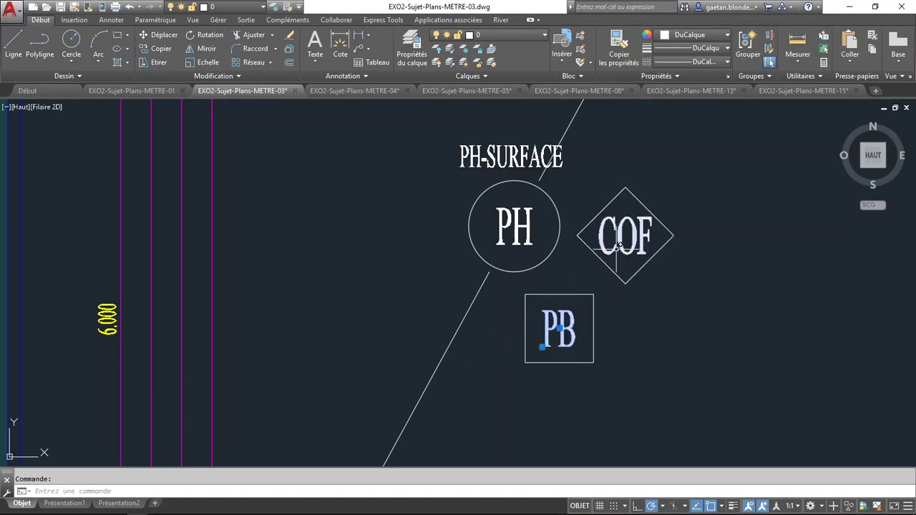
pyautogui.click(609, 258)
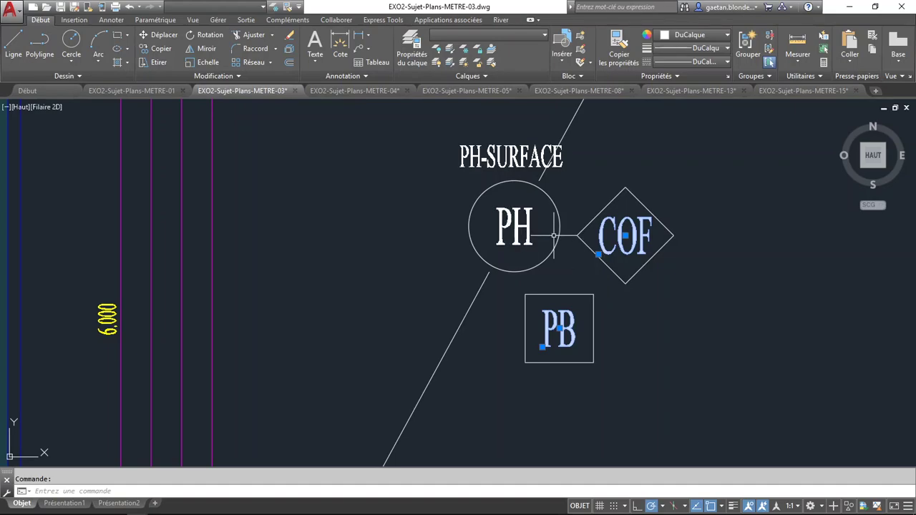
pyautogui.press('Escape')
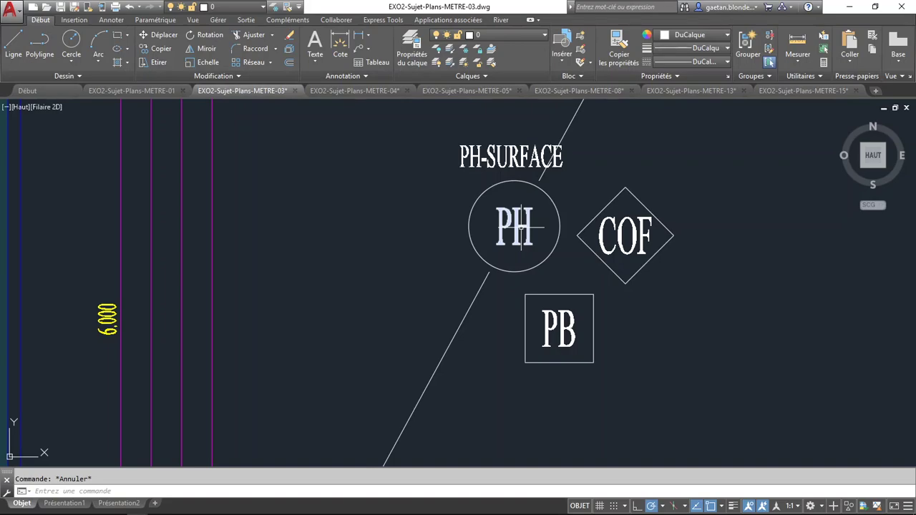
# Examine the PH attribute in the circle and the PH-SURFACE attribute above it
pyautogui.click(523, 216)
pyautogui.click(504, 216)
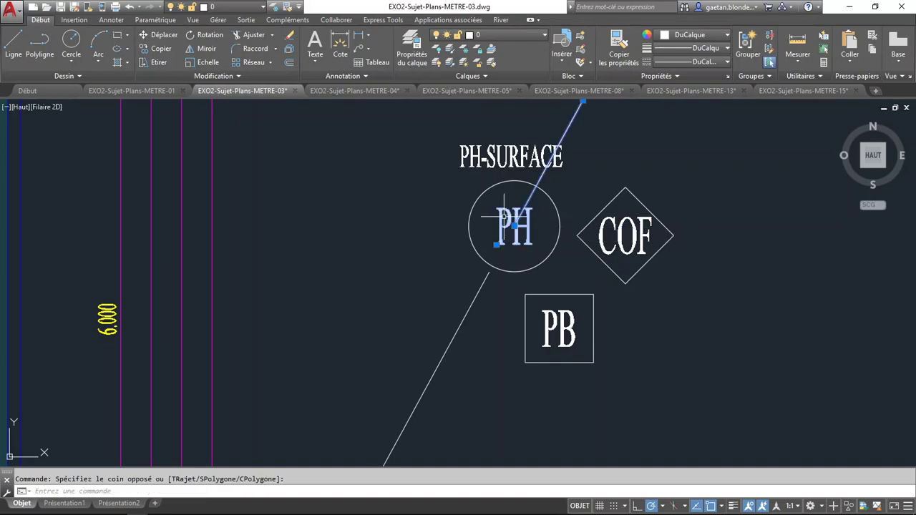
pyautogui.press('Escape')
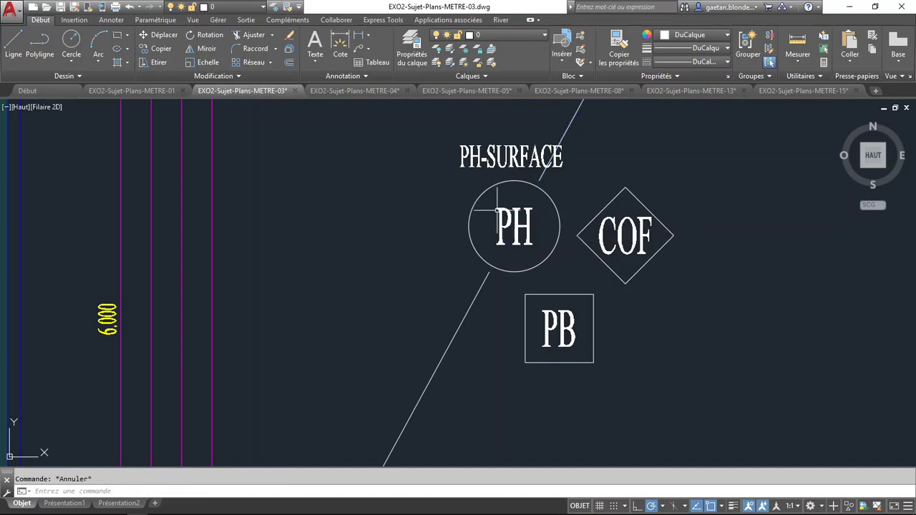
pyautogui.click(500, 208)
pyautogui.click(478, 167)
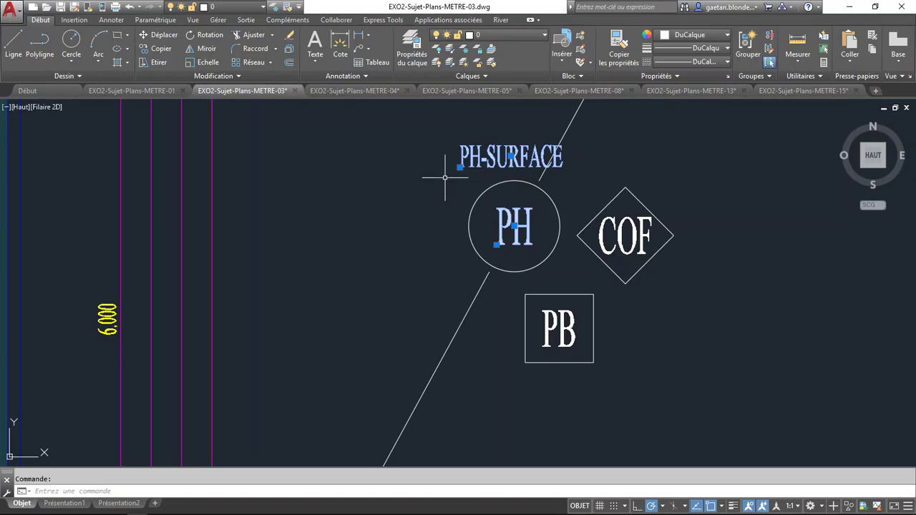
pyautogui.scroll(-2, 415, 197)
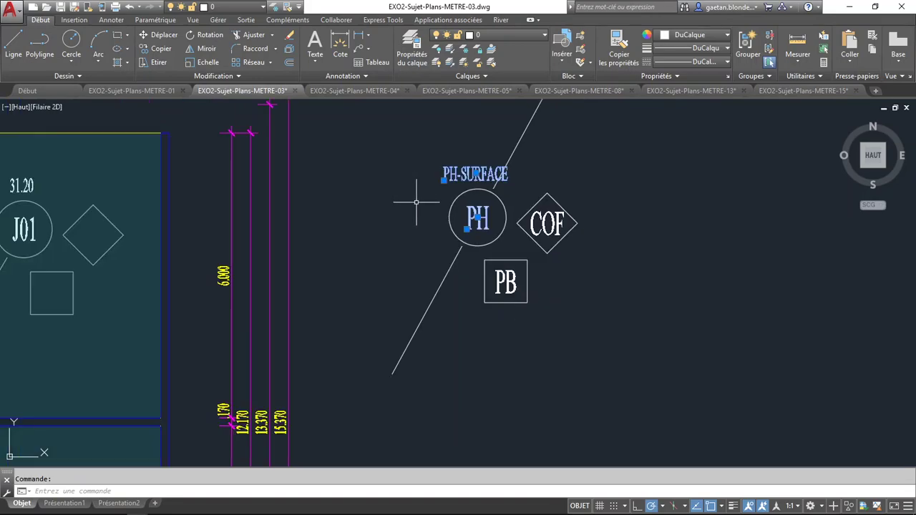
pyautogui.moveTo(341, 218); pyautogui.dragTo(521, 212, button='middle')
pyautogui.press('Escape')
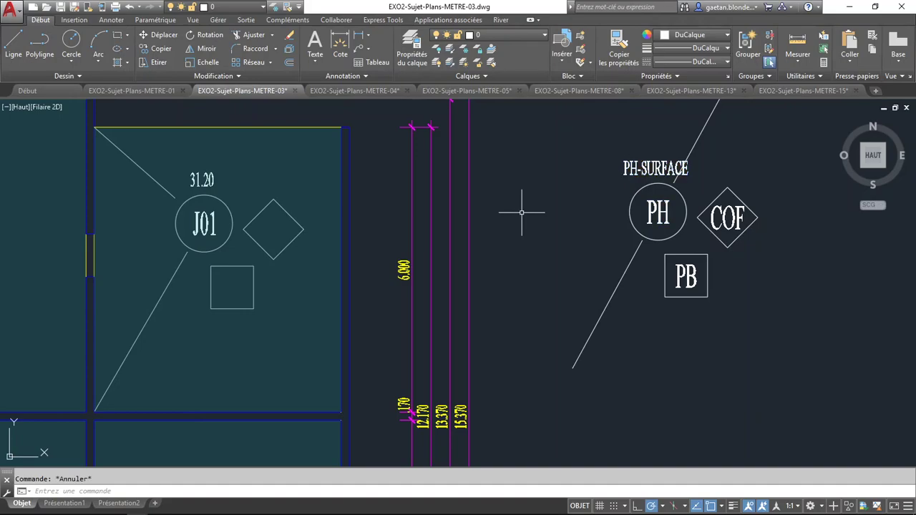
# Send the solid hatch of the room containing the J01 tag to the back of the draw order
pyautogui.moveTo(342, 224); pyautogui.dragTo(399, 189, button='middle')
pyautogui.scroll(-4, 250, 212)
pyautogui.moveTo(251, 212); pyautogui.dragTo(281, 209, button='middle')
pyautogui.scroll(5, 281, 215)
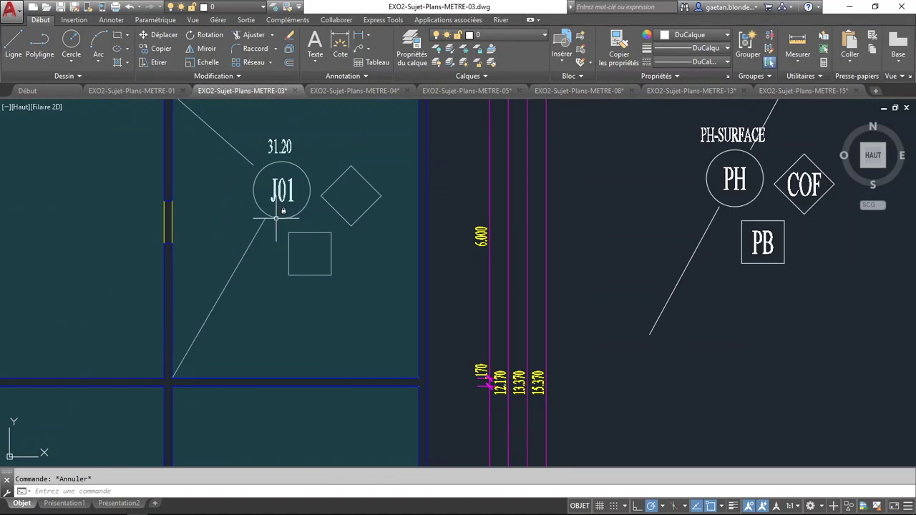
pyautogui.click(276, 219)
pyautogui.click(267, 225)
pyautogui.press('Escape')
pyautogui.click(302, 337)
pyautogui.click(280, 317)
pyautogui.rightClick(281, 317)
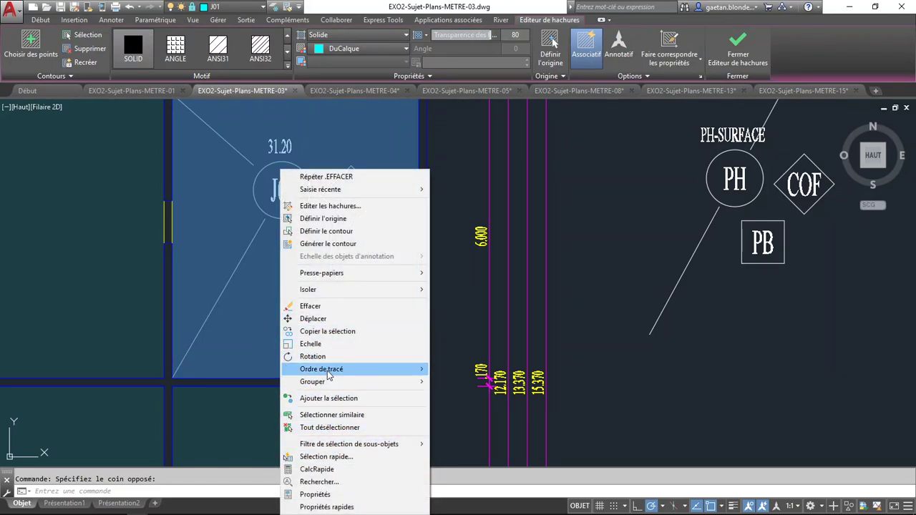
pyautogui.moveTo(326, 373)
pyautogui.click(447, 381)
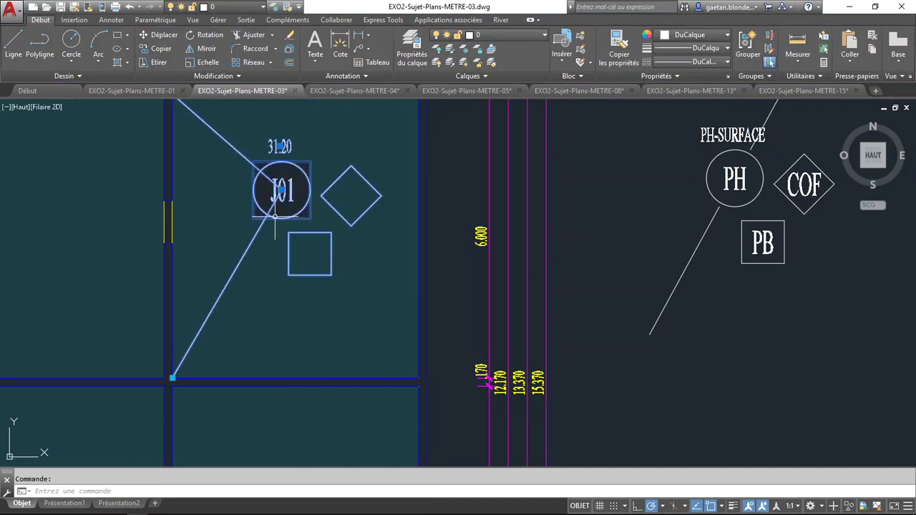
# Copy the J01 tag from its circle's centre into the adjoining narrow room to the left
pyautogui.click(278, 215)
pyautogui.scroll(-3, 286, 229)
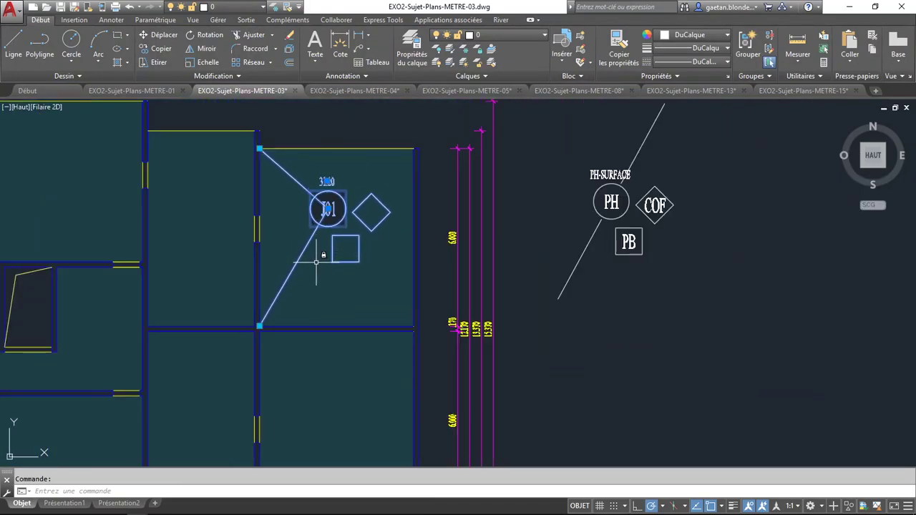
pyautogui.click(161, 49)
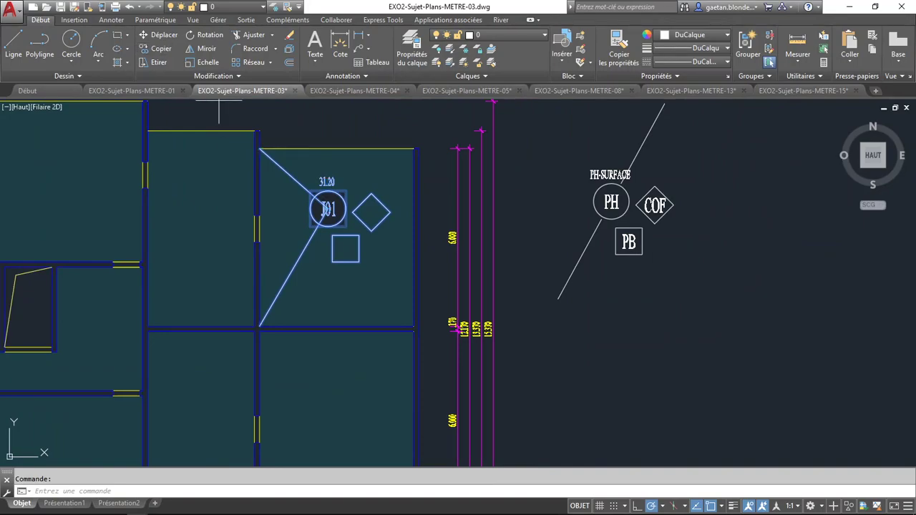
pyautogui.click(328, 208)
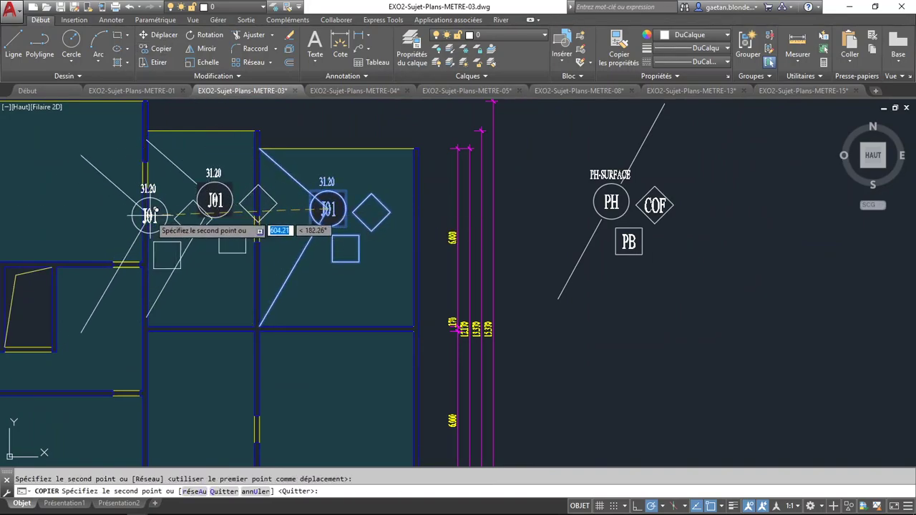
pyautogui.press('Escape')
# Stretch the copied tag's leader ends to the narrow room's upper-right and lower-left corners
pyautogui.moveTo(182, 174); pyautogui.dragTo(259, 236, button='middle')
pyautogui.scroll(2, 259, 233)
pyautogui.click(259, 233)
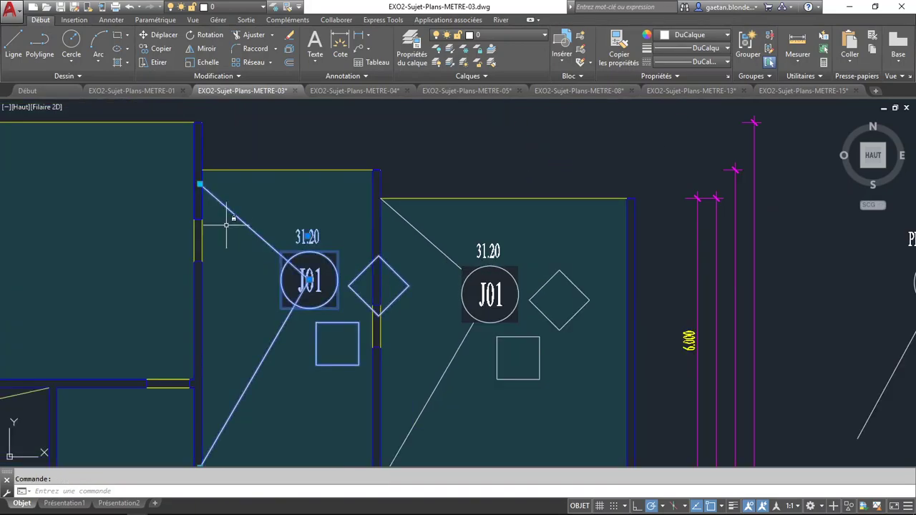
pyautogui.click(200, 185)
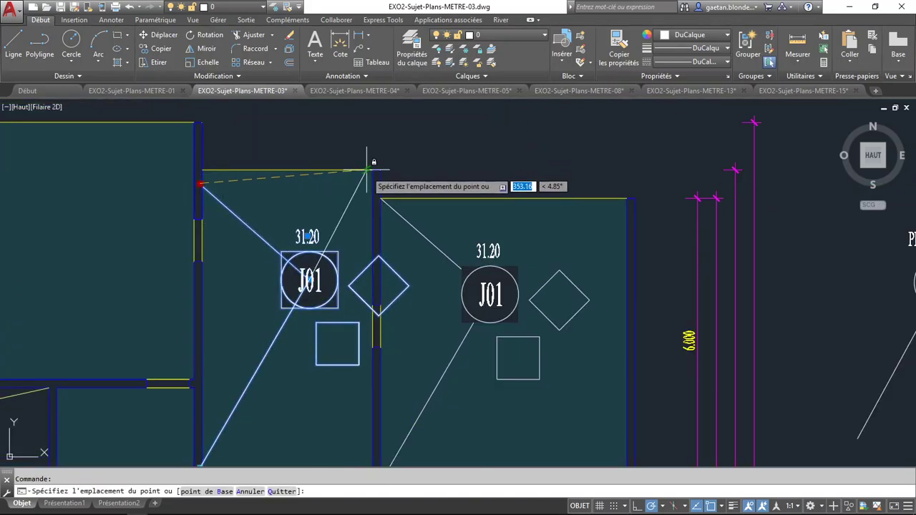
pyautogui.click(382, 169)
pyautogui.moveTo(278, 310); pyautogui.dragTo(296, 164, button='middle')
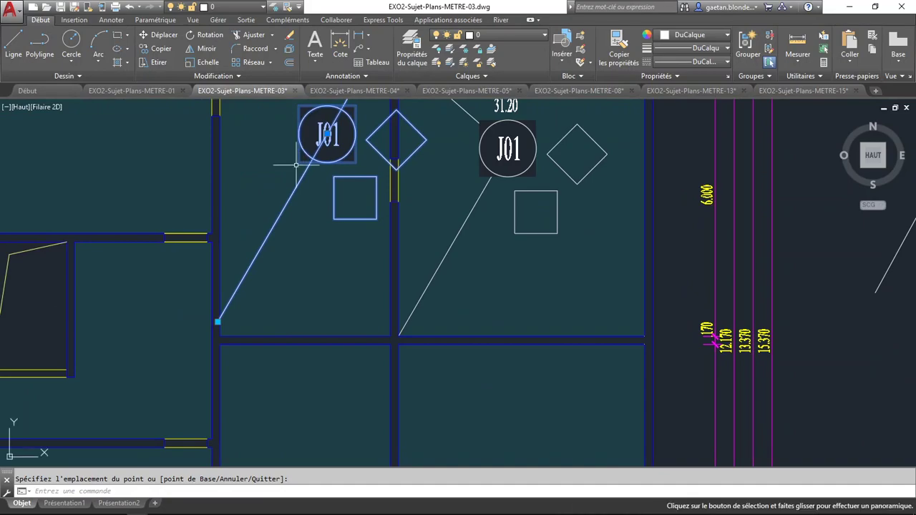
pyautogui.click(217, 322)
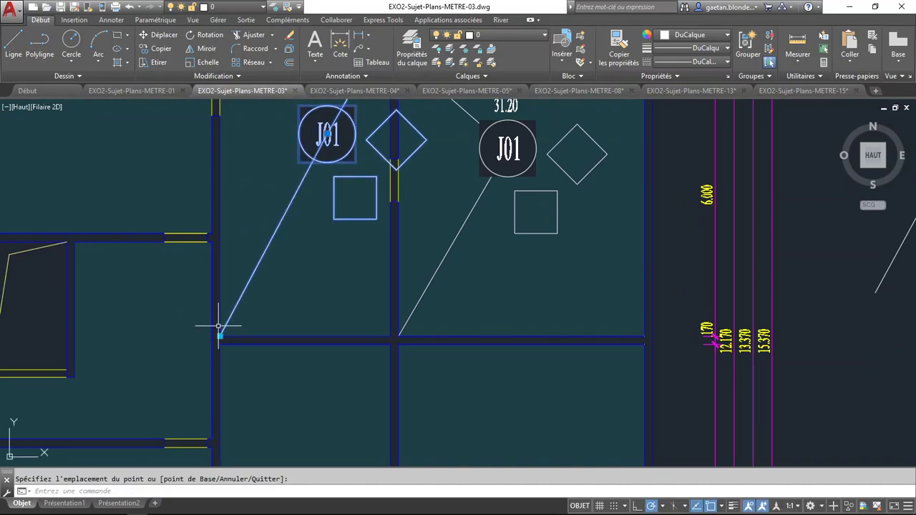
pyautogui.press('Escape')
# Inspect the narrow room's solid hatch behind the copied tag
pyautogui.moveTo(268, 256); pyautogui.dragTo(221, 368, button='middle')
pyautogui.moveTo(271, 243)
pyautogui.mouseDown()
pyautogui.moveTo(258, 236)
pyautogui.moveTo(287, 279)
pyautogui.mouseUp()
pyautogui.press('Escape')
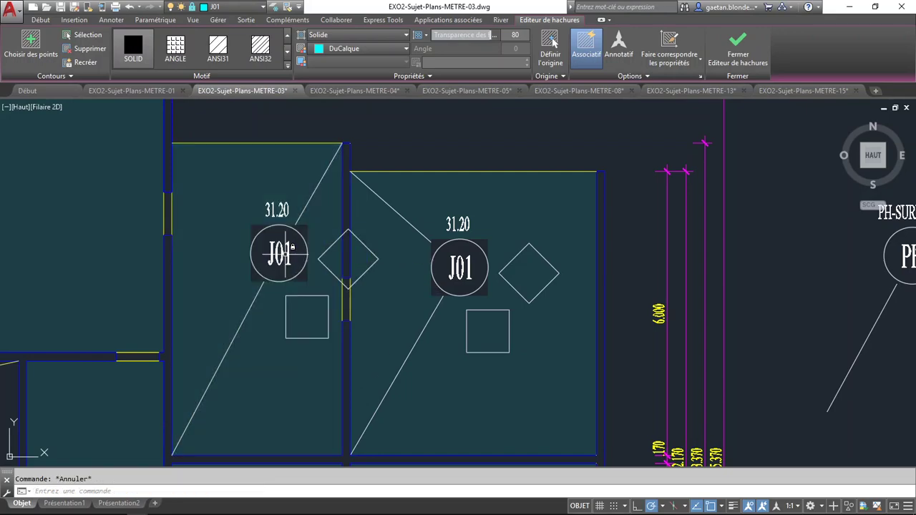
pyautogui.click(289, 256)
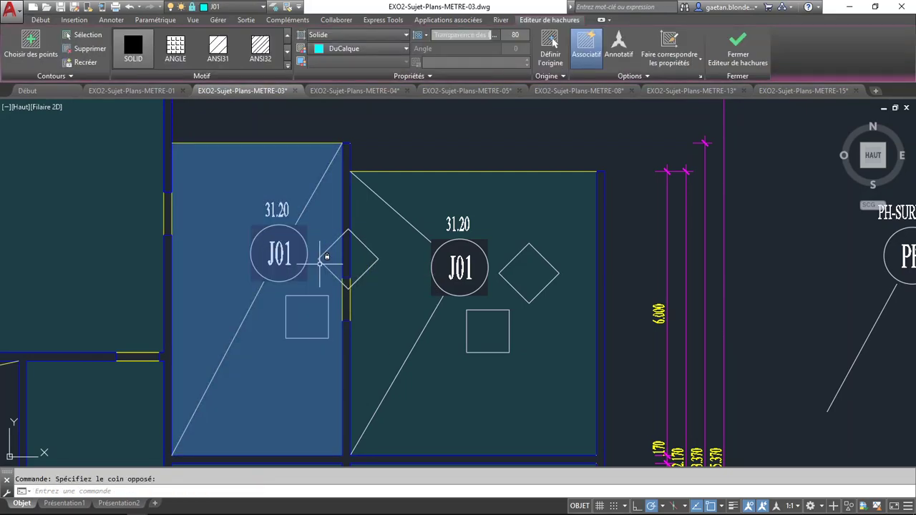
pyautogui.press('Escape')
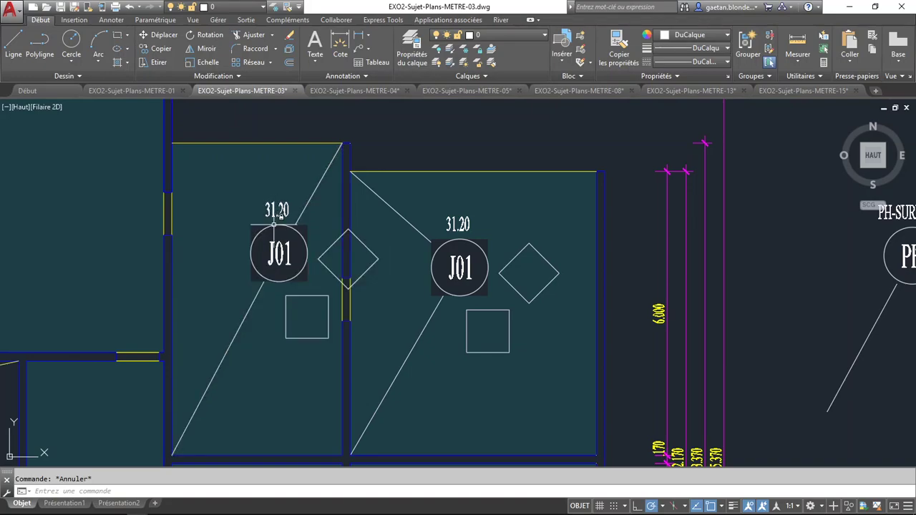
# Open the copied tag's attributes and bring up the field behind the PH (Jour de betonnage) value for editing
pyautogui.click(272, 226)
pyautogui.click(278, 248)
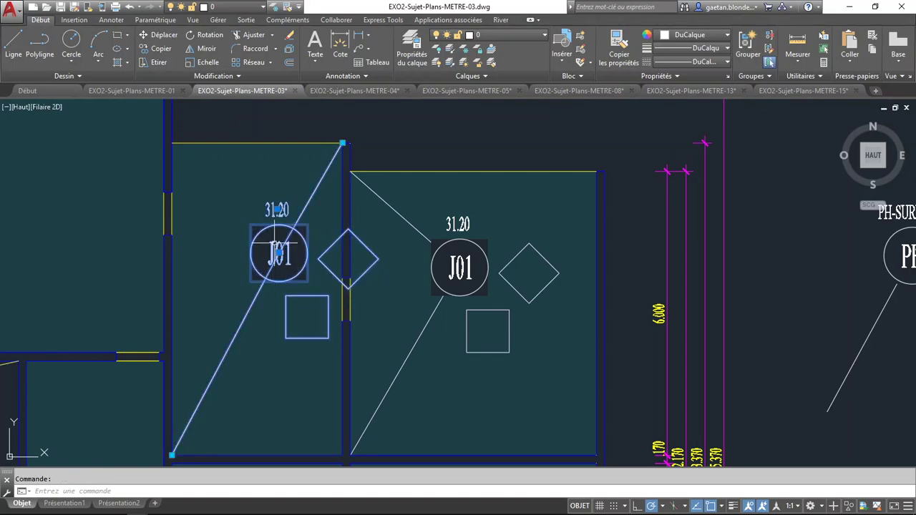
pyautogui.doubleClick(279, 248)
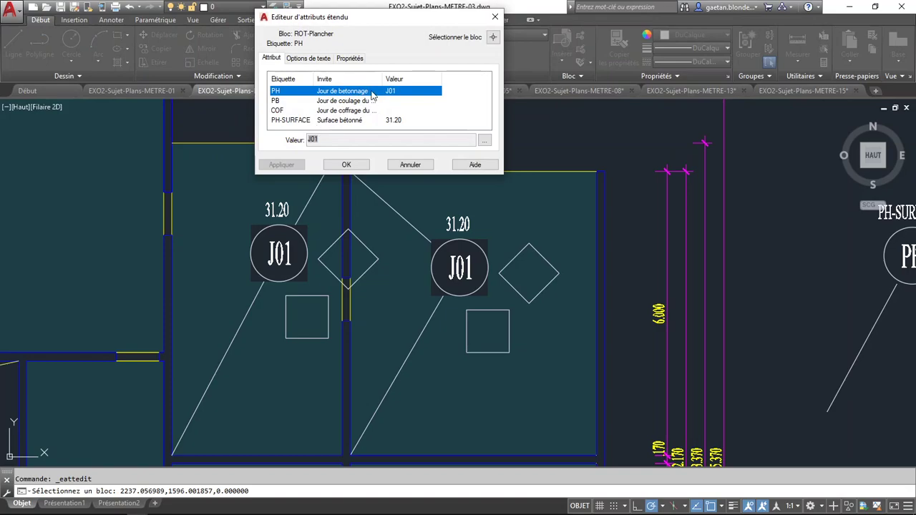
pyautogui.click(392, 121)
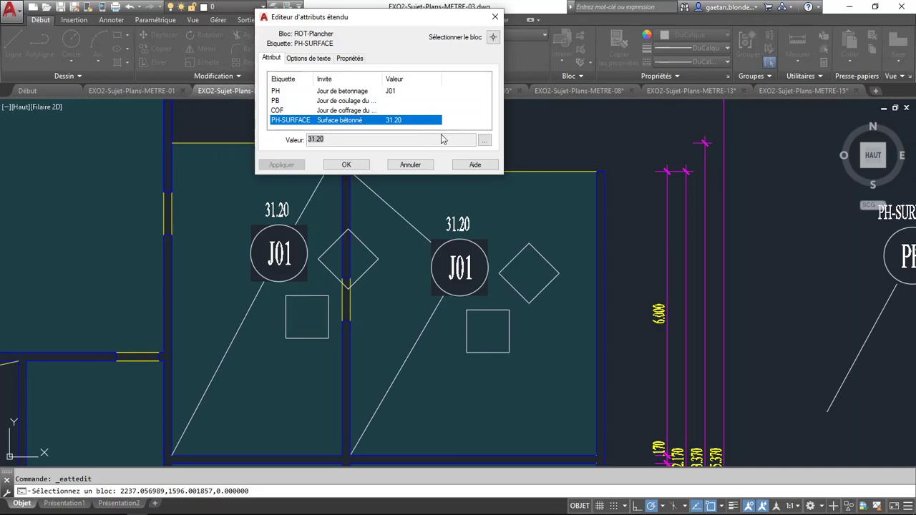
pyautogui.click(398, 92)
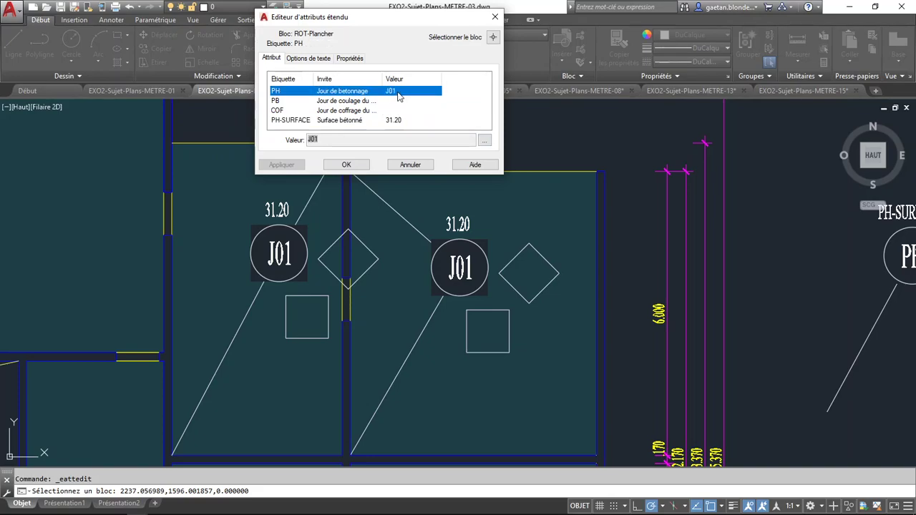
pyautogui.click(484, 141)
pyautogui.moveTo(322, 196); pyautogui.dragTo(310, 173)
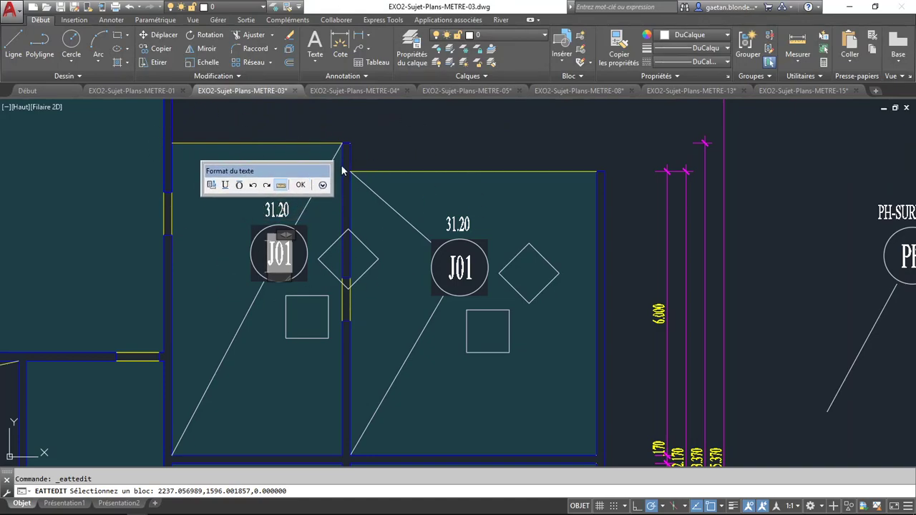
pyautogui.doubleClick(284, 258)
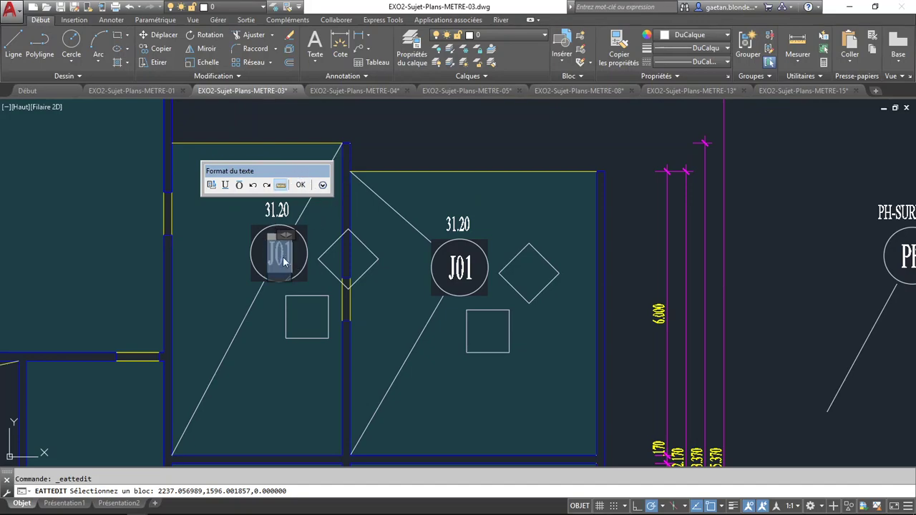
pyautogui.doubleClick(284, 258)
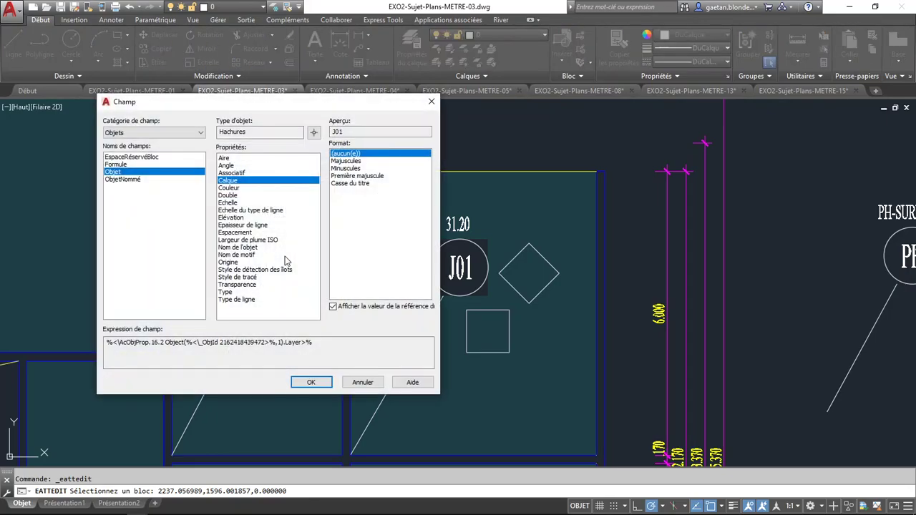
# Relink the copied tag's PH field to the narrow room's hatch, using its Calque property with no special format
pyautogui.moveTo(291, 106); pyautogui.dragTo(583, 126)
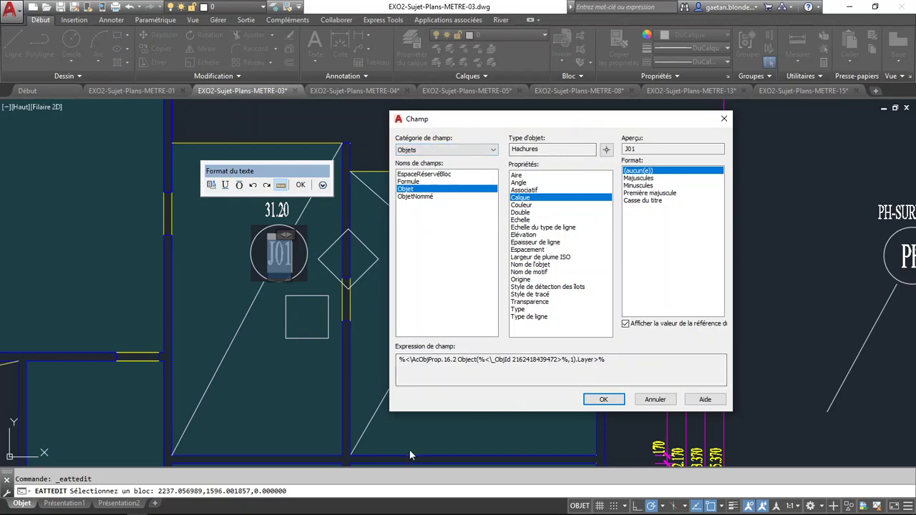
pyautogui.click(445, 151)
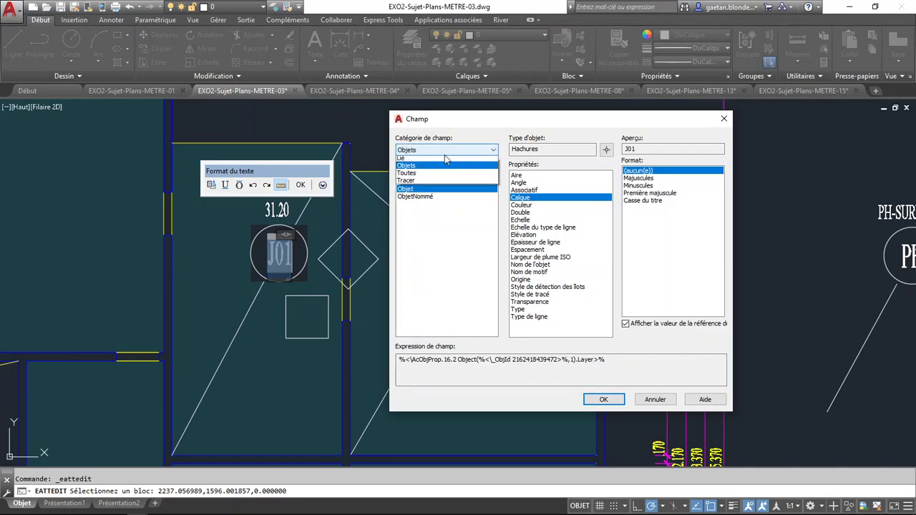
pyautogui.click(438, 196)
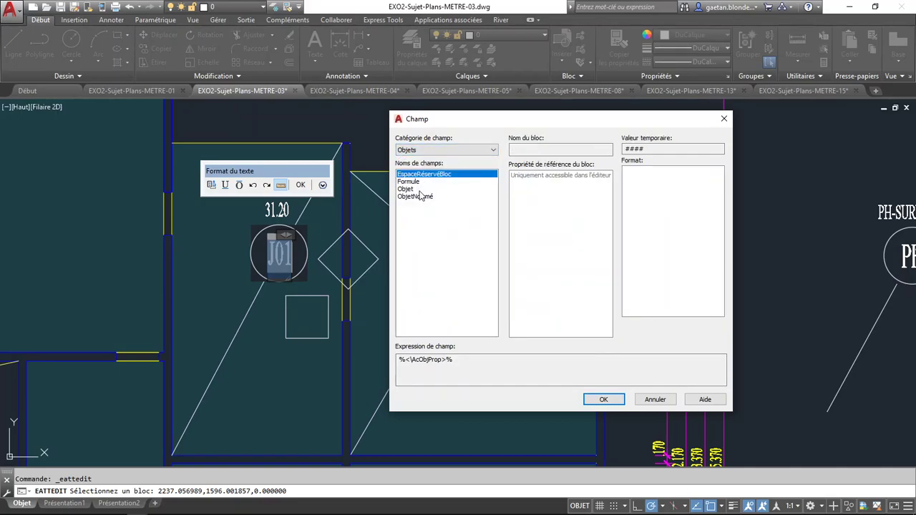
pyautogui.click(411, 190)
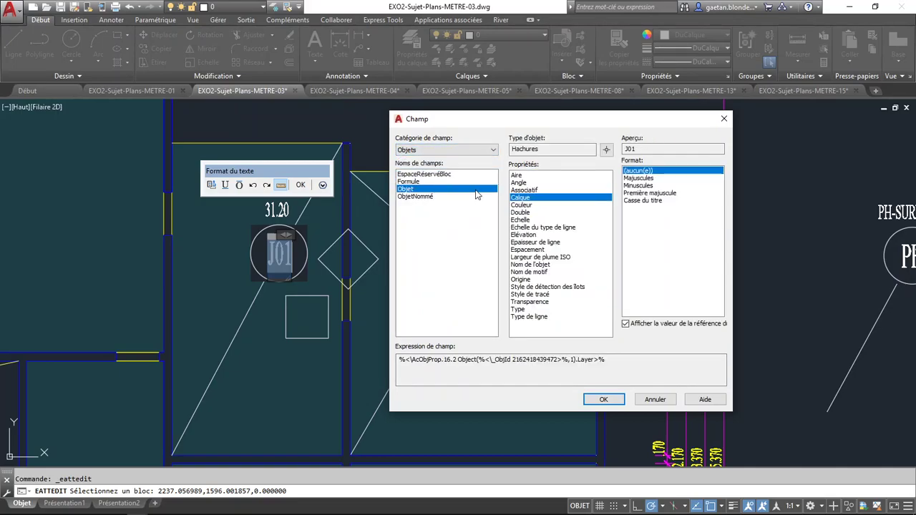
pyautogui.click(606, 149)
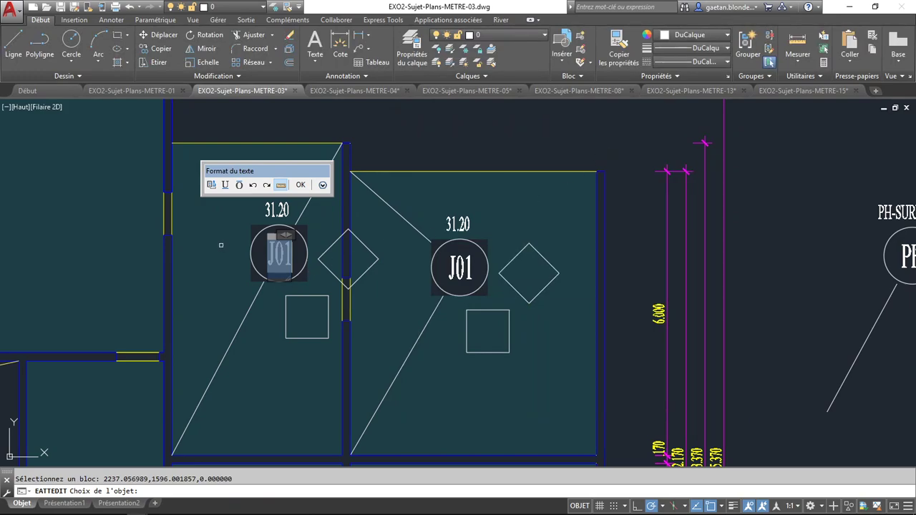
pyautogui.click(220, 245)
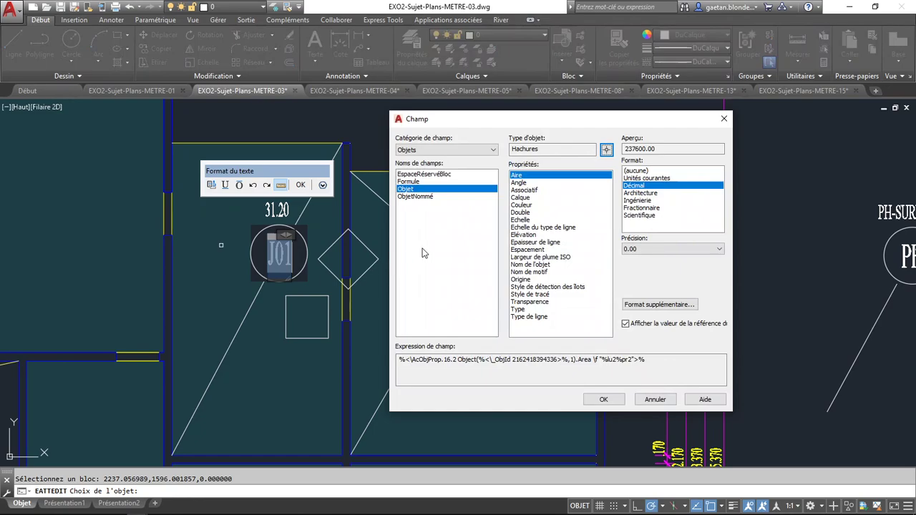
pyautogui.click(520, 198)
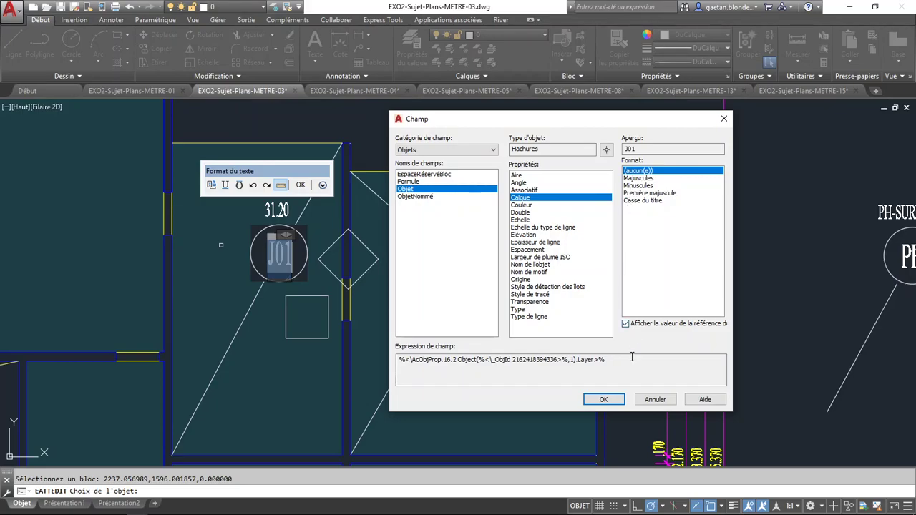
pyautogui.click(604, 399)
pyautogui.click(301, 185)
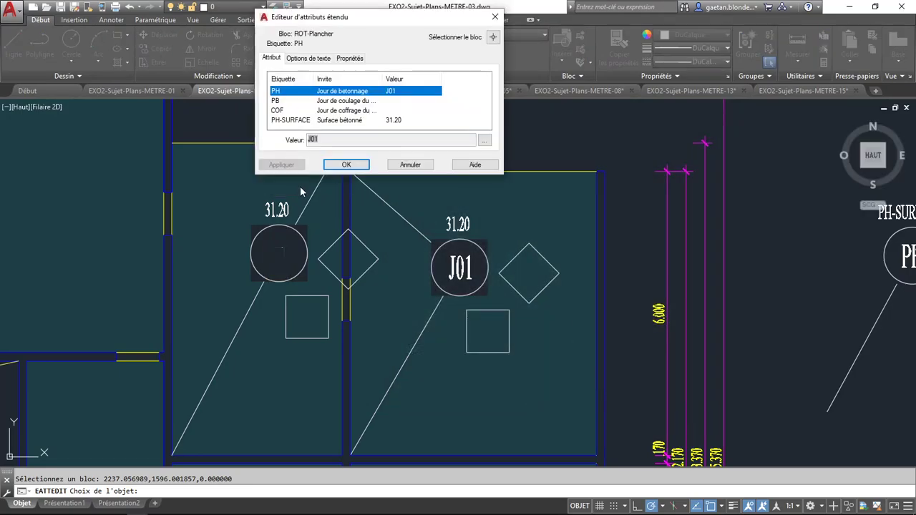
# Point the PH-SURFACE attribute's field at the narrow room's hatch, using its Aire property in decimal format
pyautogui.click(337, 121)
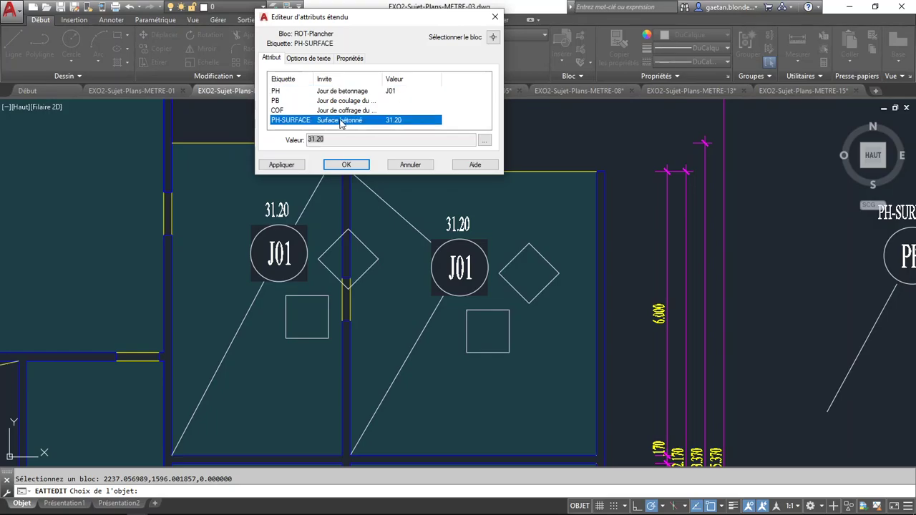
pyautogui.click(485, 141)
pyautogui.doubleClick(282, 212)
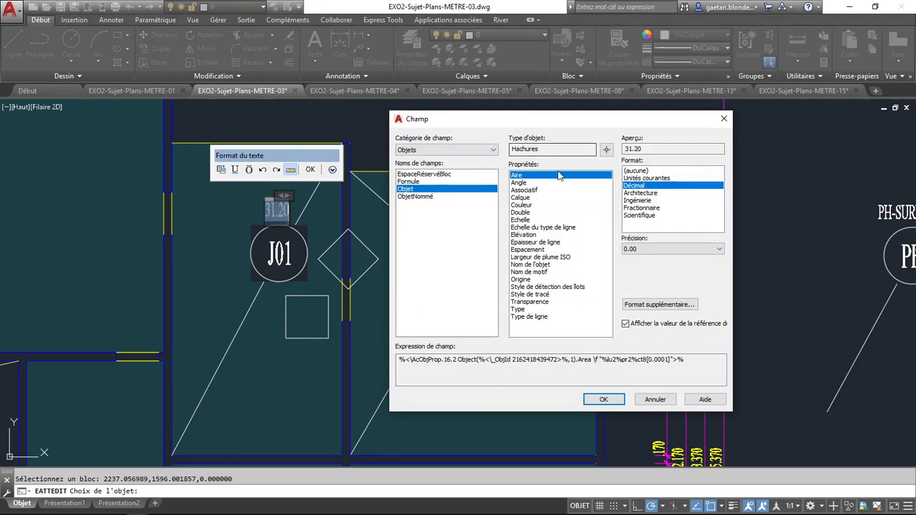
pyautogui.click(606, 149)
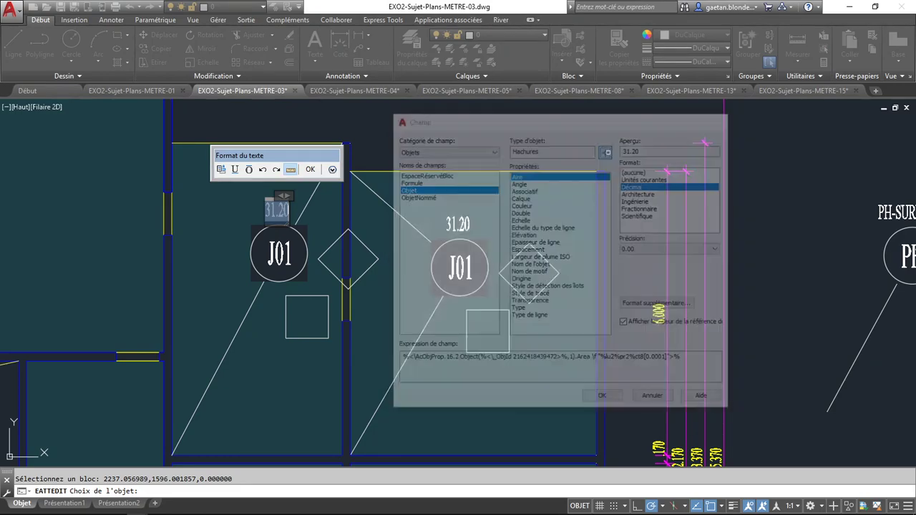
pyautogui.click(224, 260)
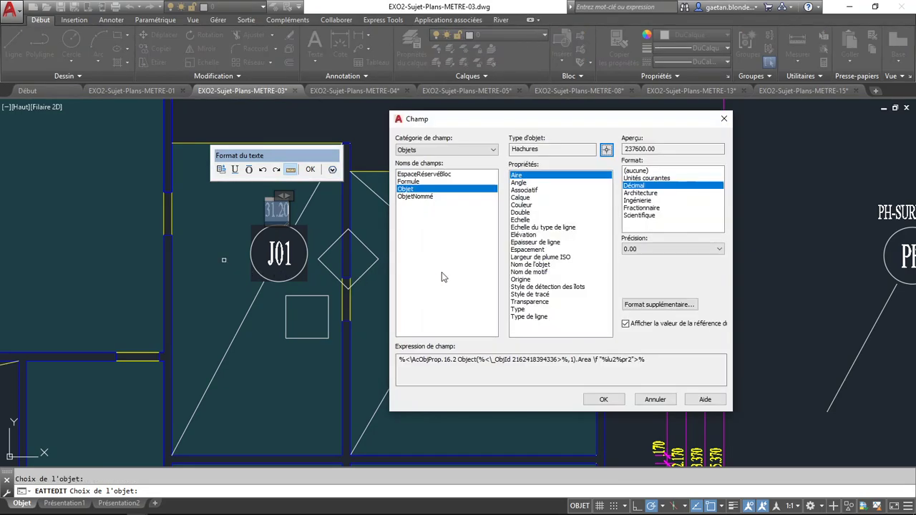
pyautogui.click(518, 177)
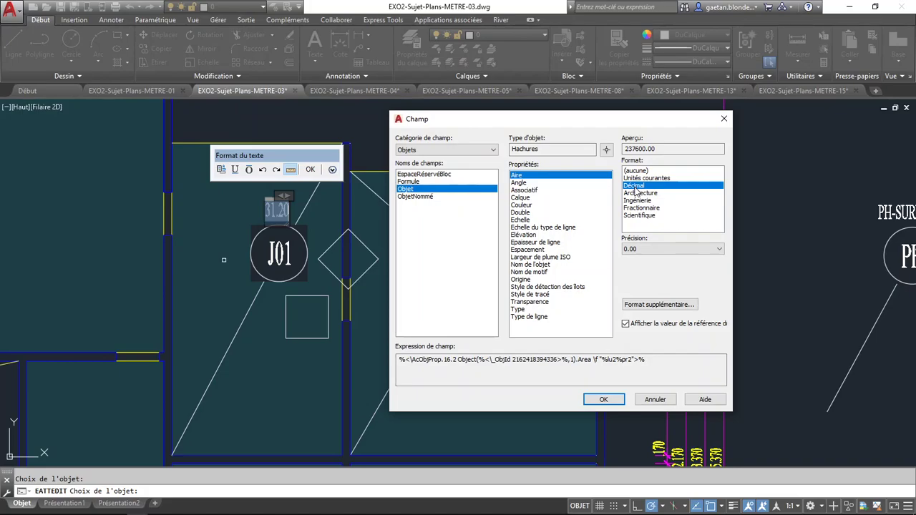
# Set the area field's conversion factor to 0.0001 and accept the tag's attribute changes
pyautogui.click(648, 304)
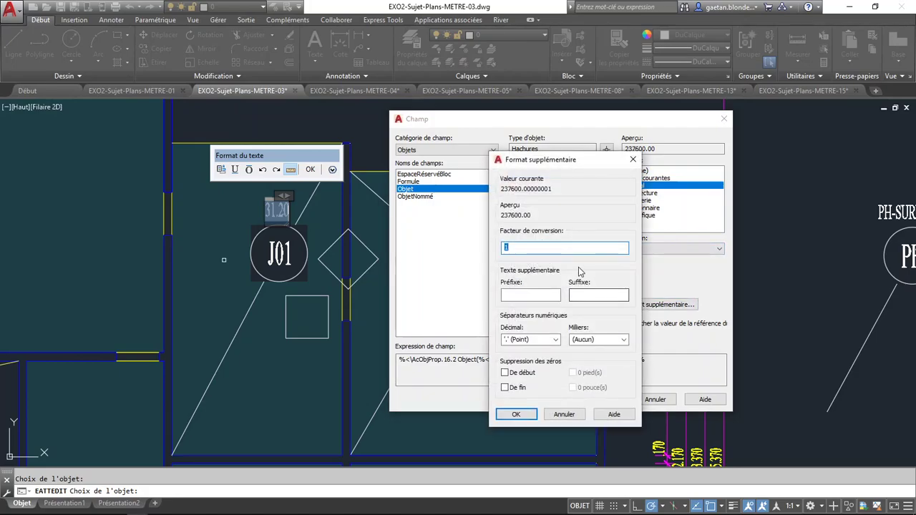
pyautogui.write('0.')
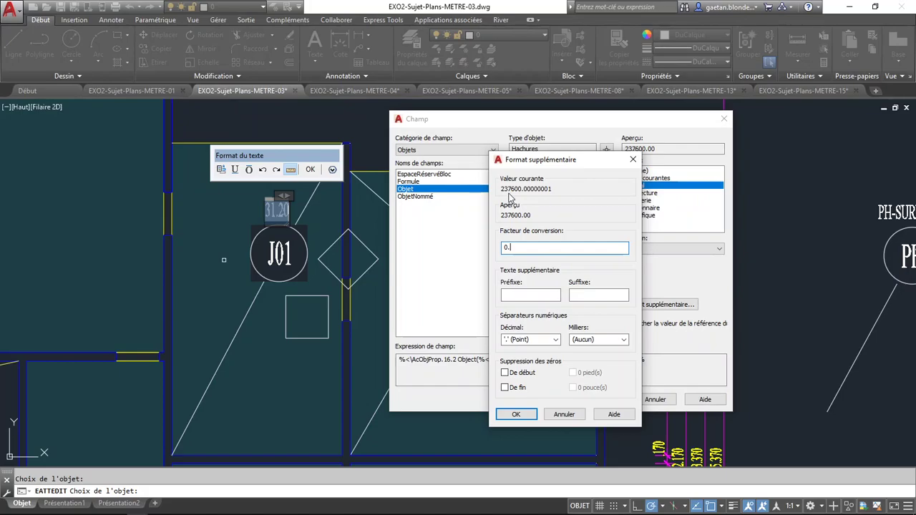
pyautogui.write('0001')
pyautogui.press('Return')
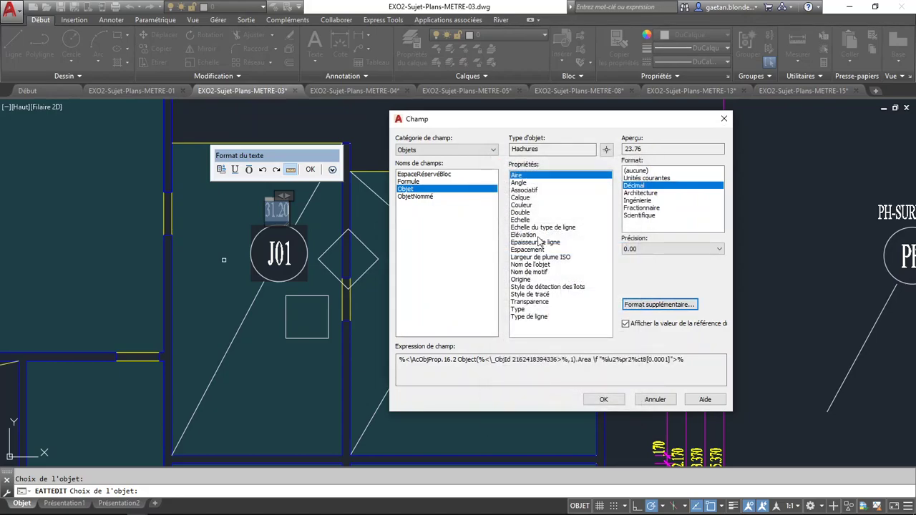
pyautogui.click(604, 398)
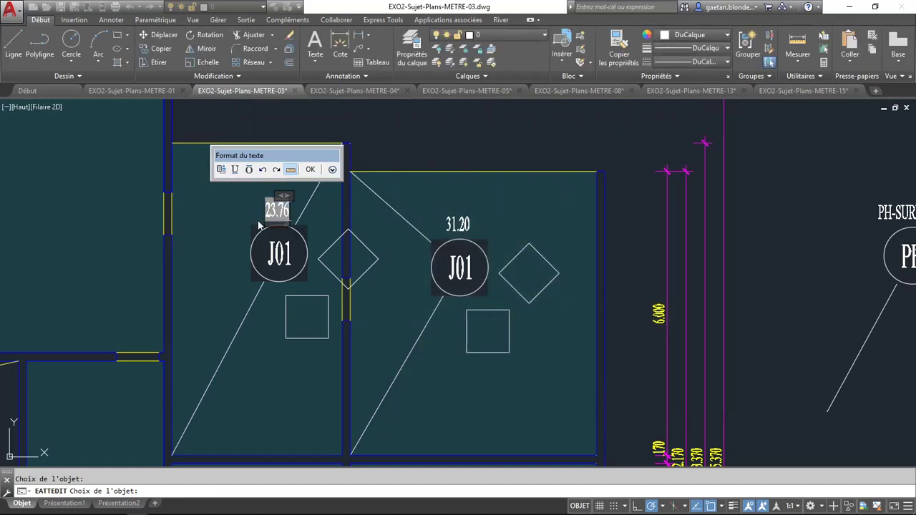
pyautogui.click(243, 201)
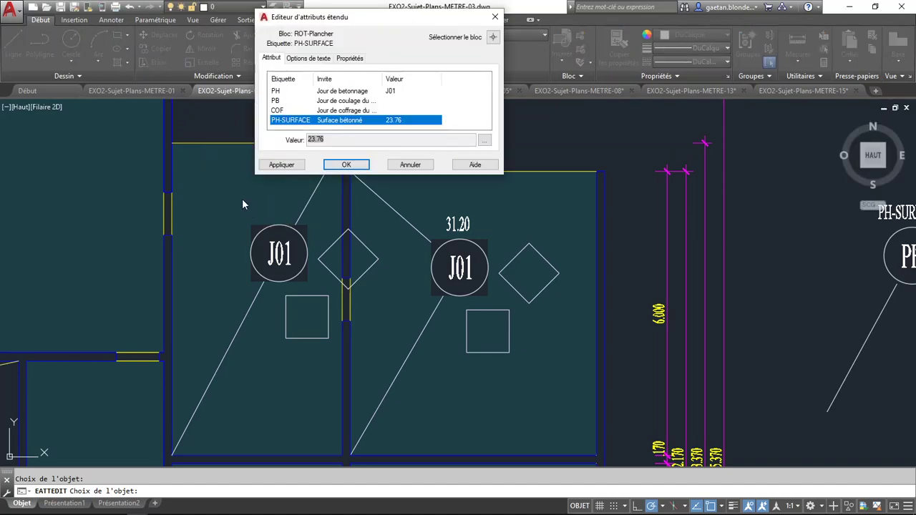
pyautogui.click(340, 166)
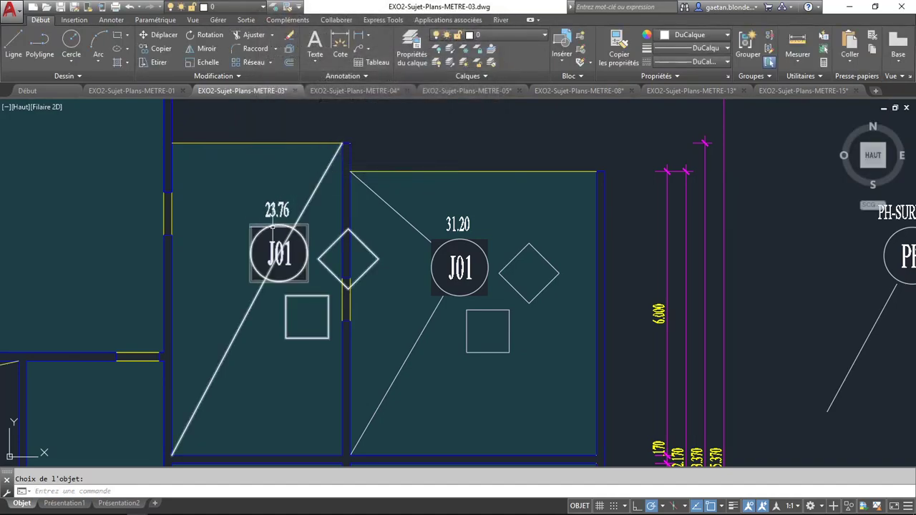
# Try to move the narrow room's hatch to layer J06
pyautogui.click(215, 179)
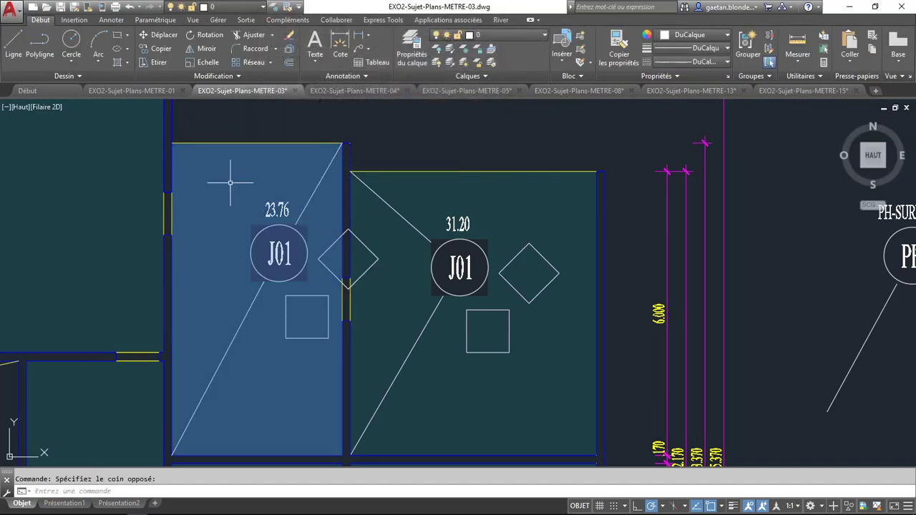
pyautogui.click(215, 7)
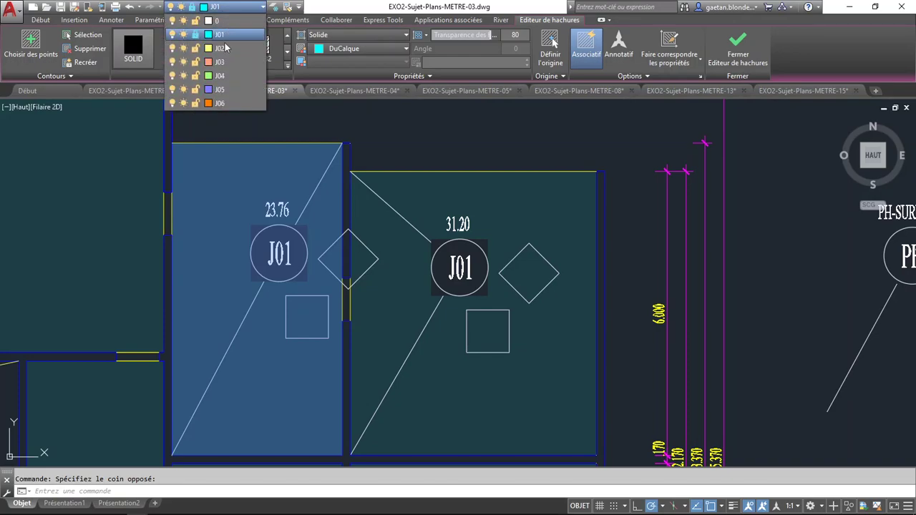
pyautogui.click(221, 103)
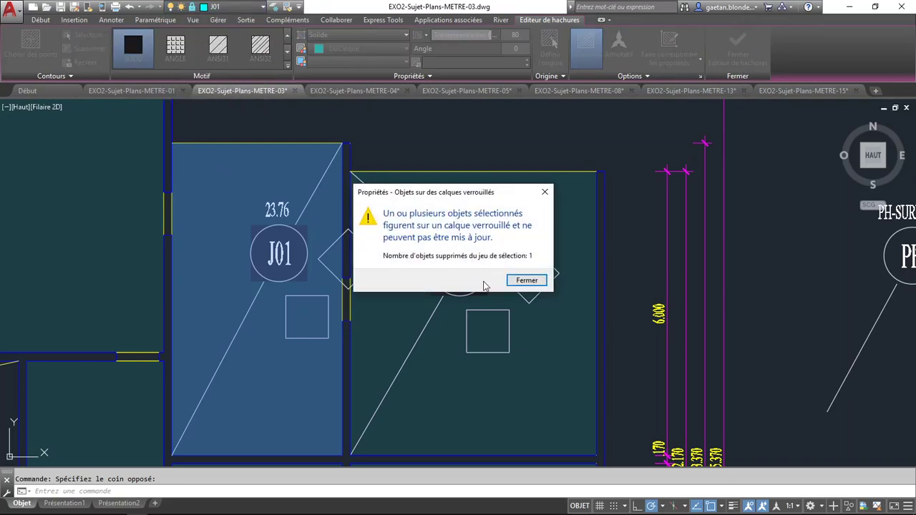
pyautogui.click(526, 280)
pyautogui.press('Escape')
pyautogui.press('Escape')
pyautogui.click(233, 147)
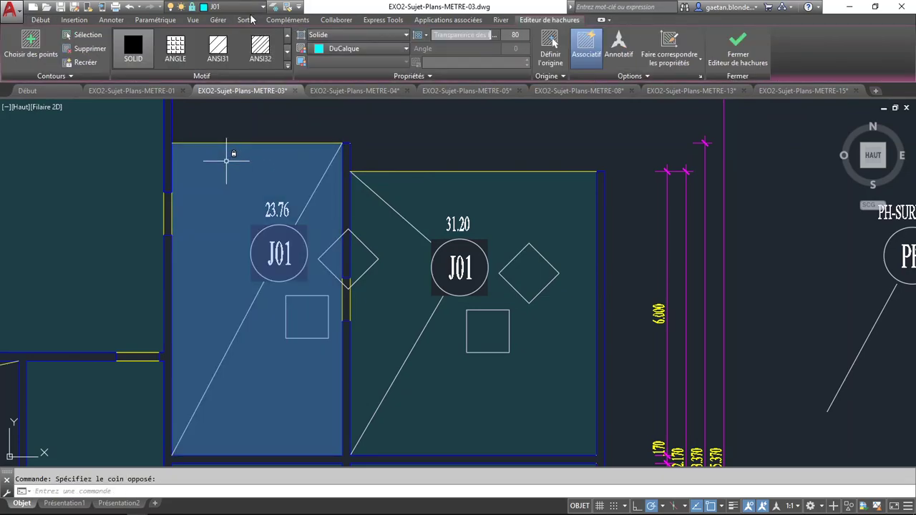
pyautogui.click(229, 6)
pyautogui.click(219, 90)
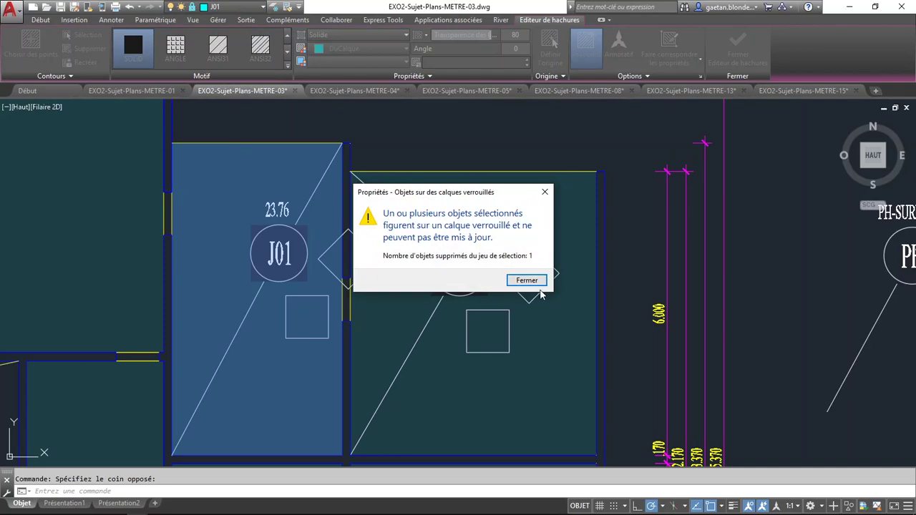
pyautogui.click(533, 282)
pyautogui.press('Escape')
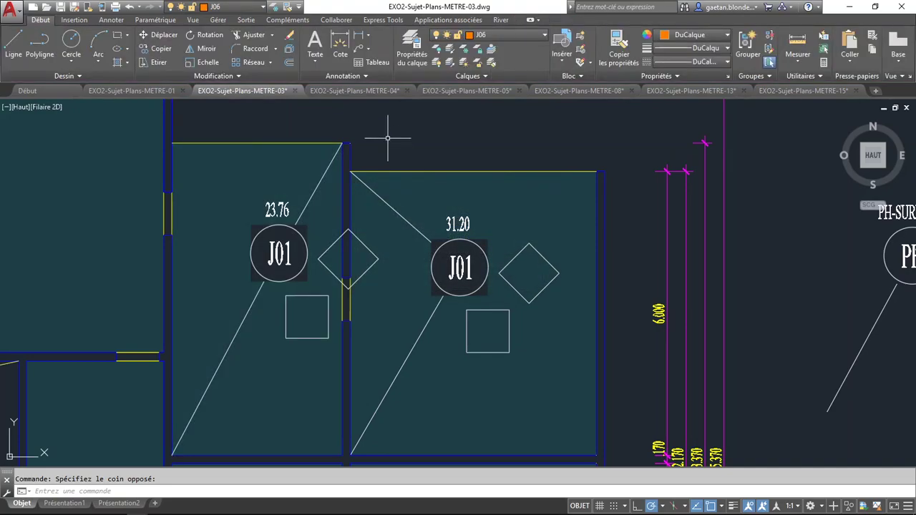
pyautogui.click(255, 166)
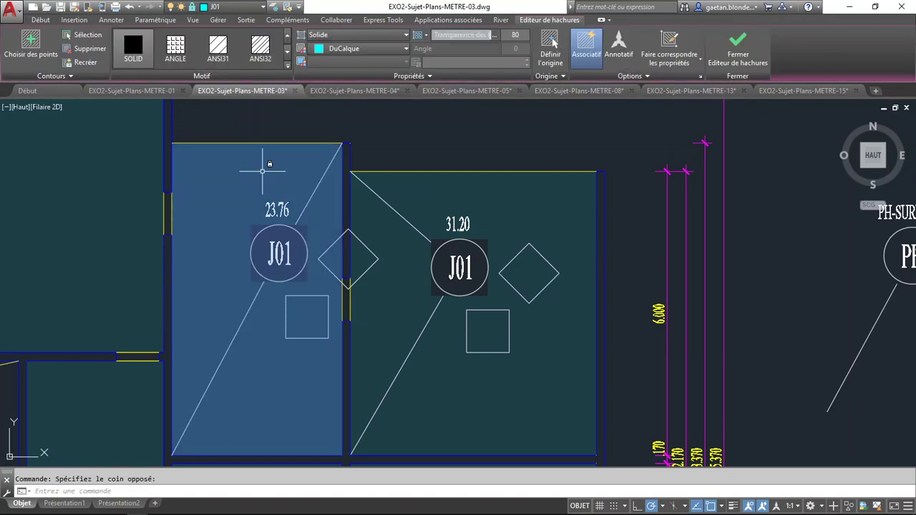
pyautogui.click(222, 7)
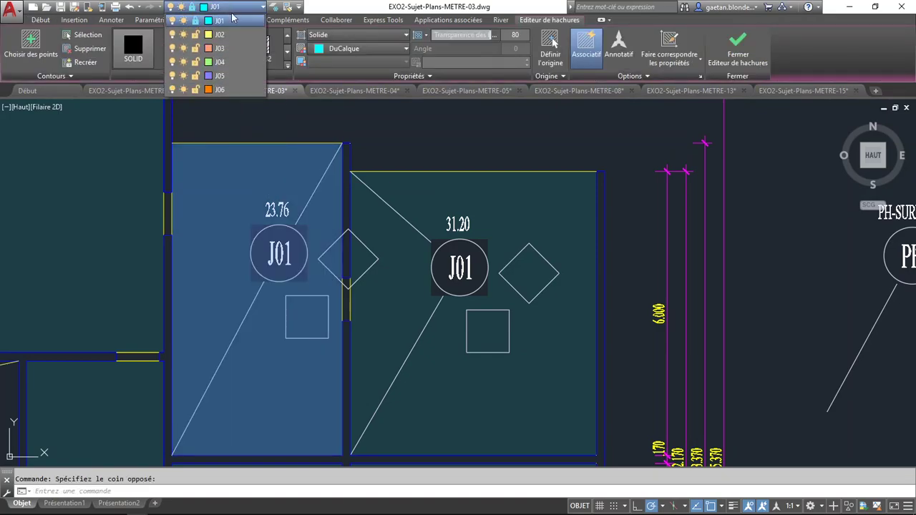
pyautogui.press('Escape')
pyautogui.press('Escape')
# Unlock layer J01 in the layer properties manager and close the manager
pyautogui.write('ca')
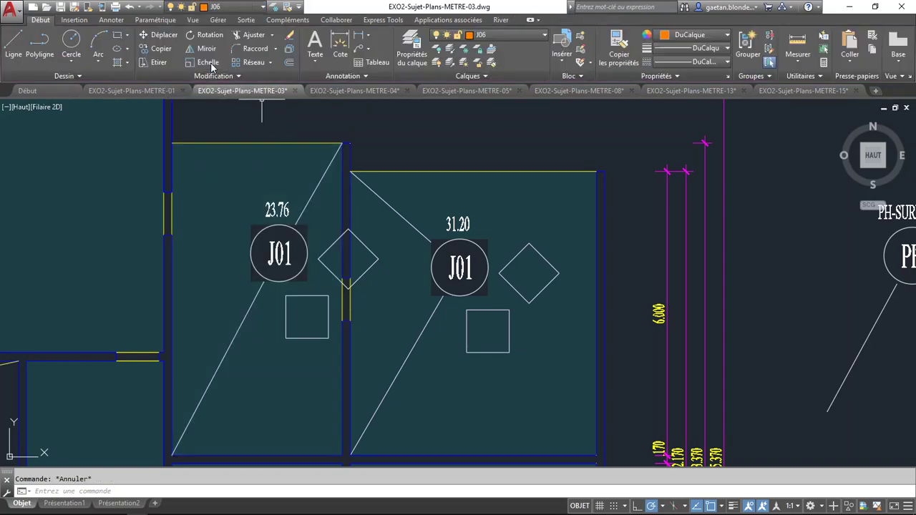
pyautogui.press('Return')
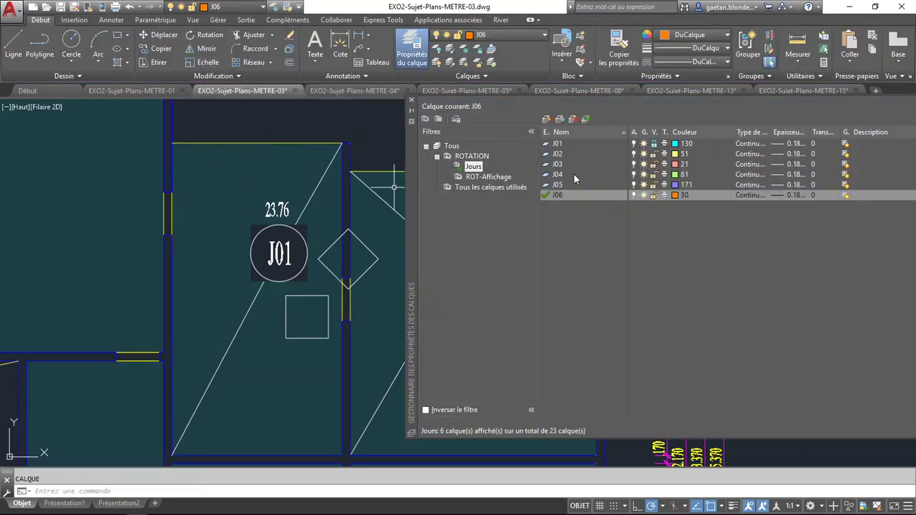
pyautogui.click(653, 143)
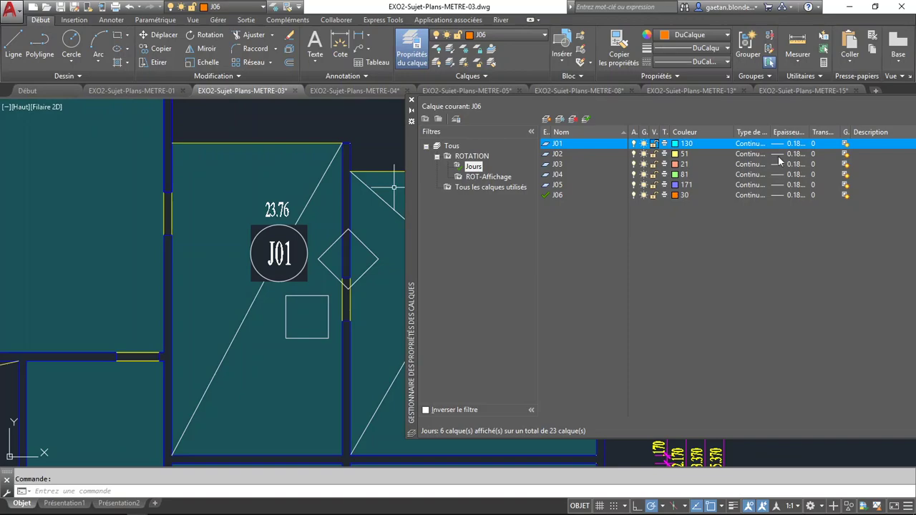
pyautogui.click(411, 100)
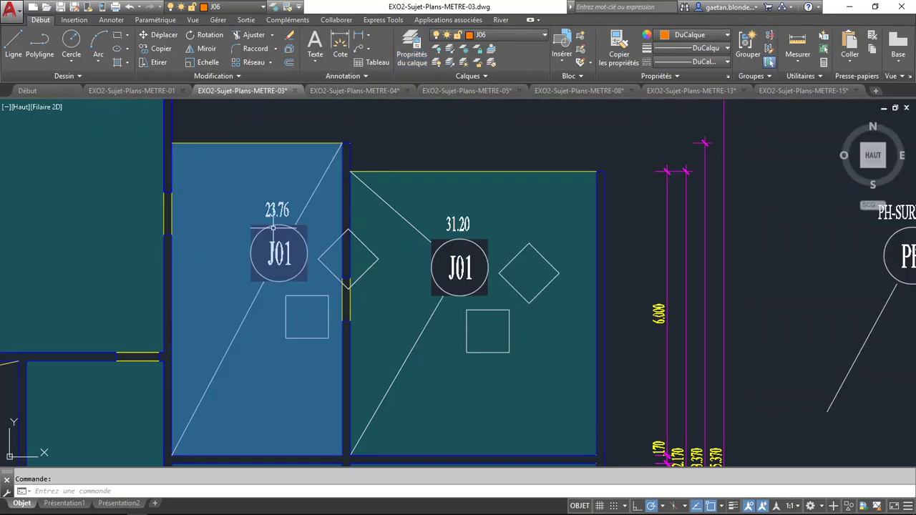
# Move the narrow room's hatch to layer J06 and regenerate the drawing to refresh the tag's fields
pyautogui.click(237, 181)
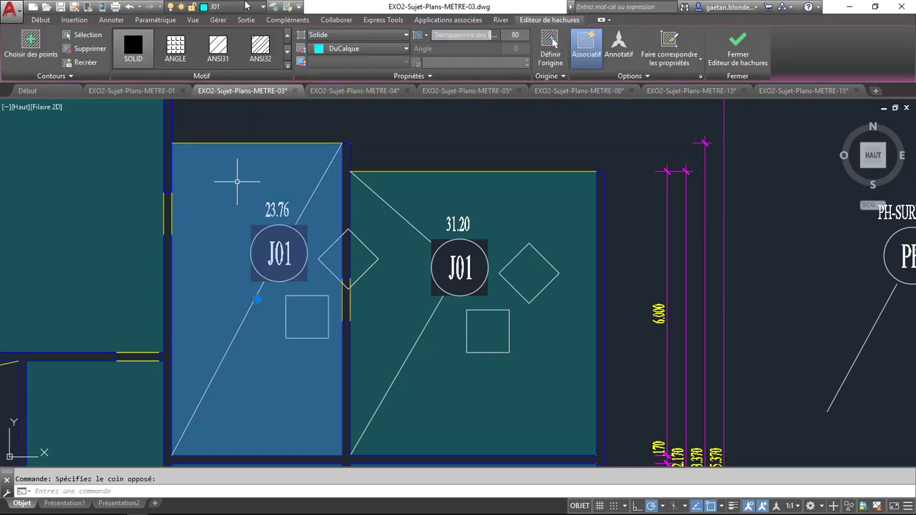
pyautogui.click(247, 7)
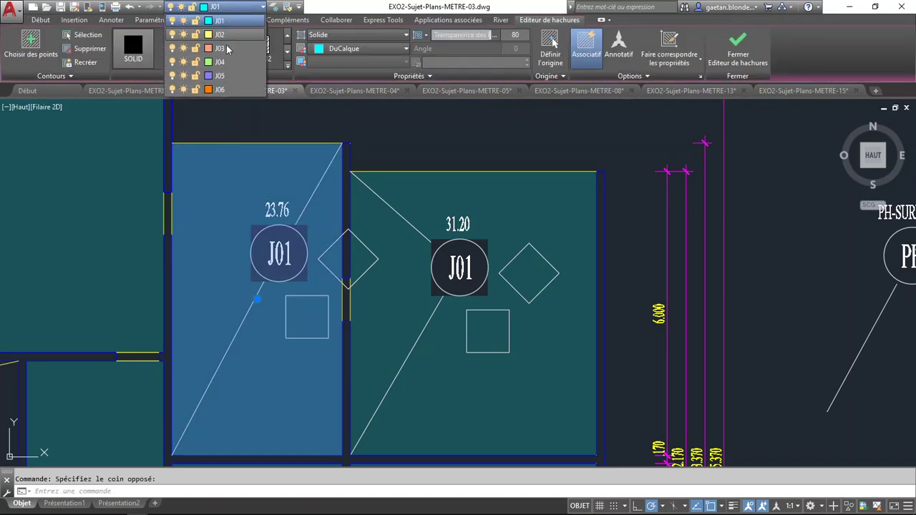
pyautogui.click(219, 90)
pyautogui.press('Escape')
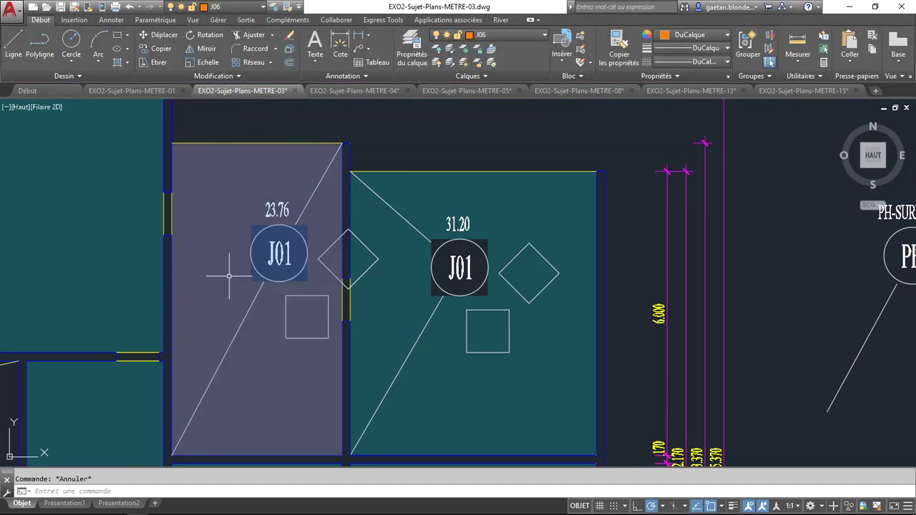
pyautogui.write('regen')
pyautogui.press('Return')
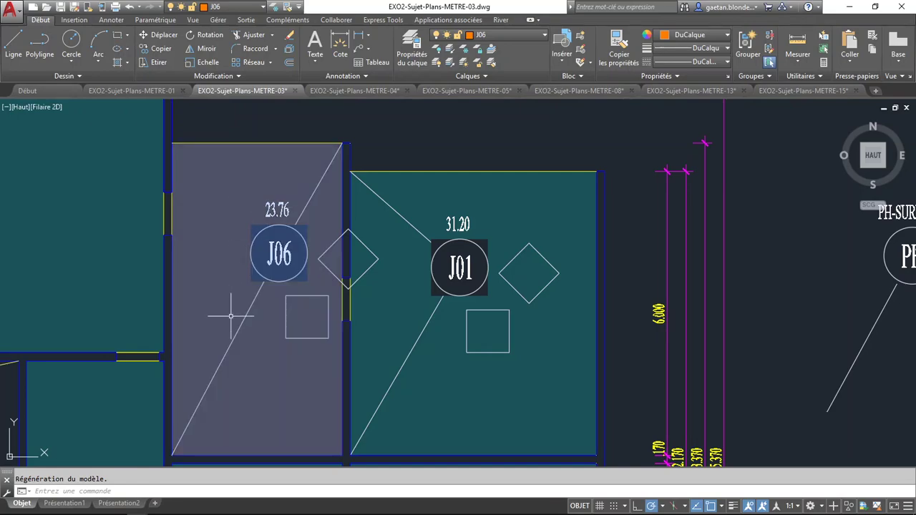
pyautogui.click(257, 299)
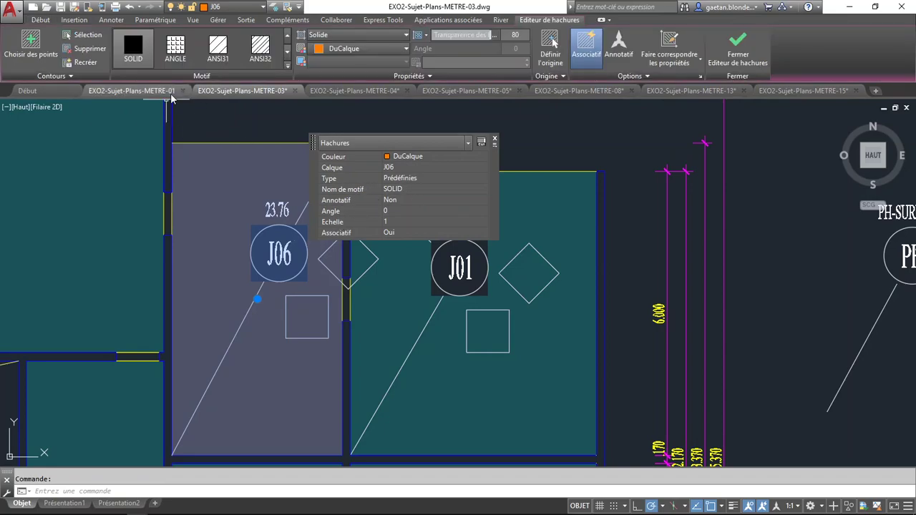
pyautogui.click(493, 140)
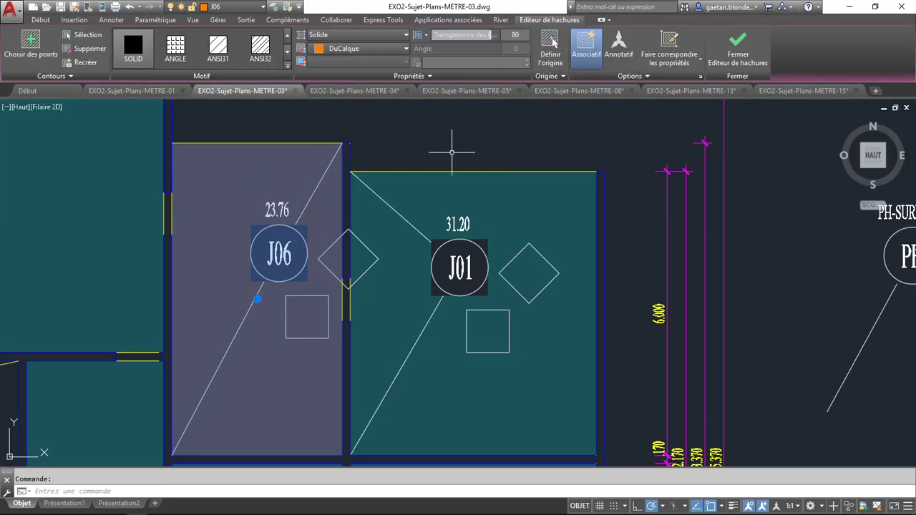
pyautogui.press('Escape')
# Open the full properties of the J06 room tag and collapse the 3D visualisation, geometry, miscellaneous and custom sections above its attributes
pyautogui.click(278, 254)
pyautogui.rightClick(279, 254)
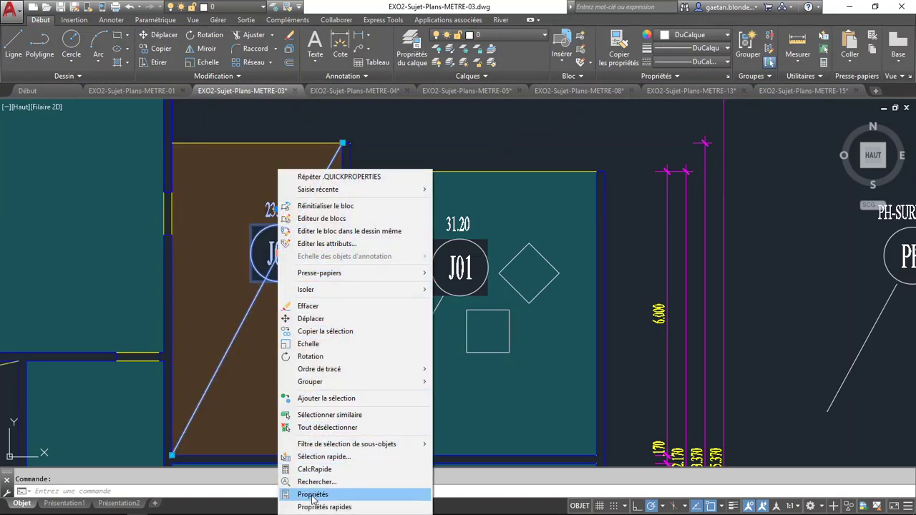
pyautogui.click(313, 494)
pyautogui.moveTo(567, 193)
pyautogui.mouseDown()
pyautogui.moveTo(29, 240)
pyautogui.moveTo(19, 230)
pyautogui.moveTo(51, 239)
pyautogui.moveTo(51, 223)
pyautogui.mouseUp()
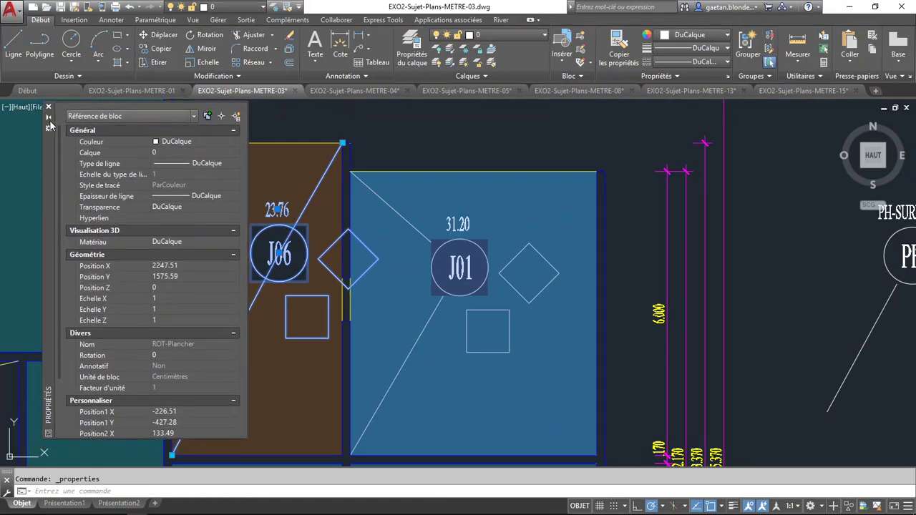
pyautogui.click(233, 230)
pyautogui.click(233, 244)
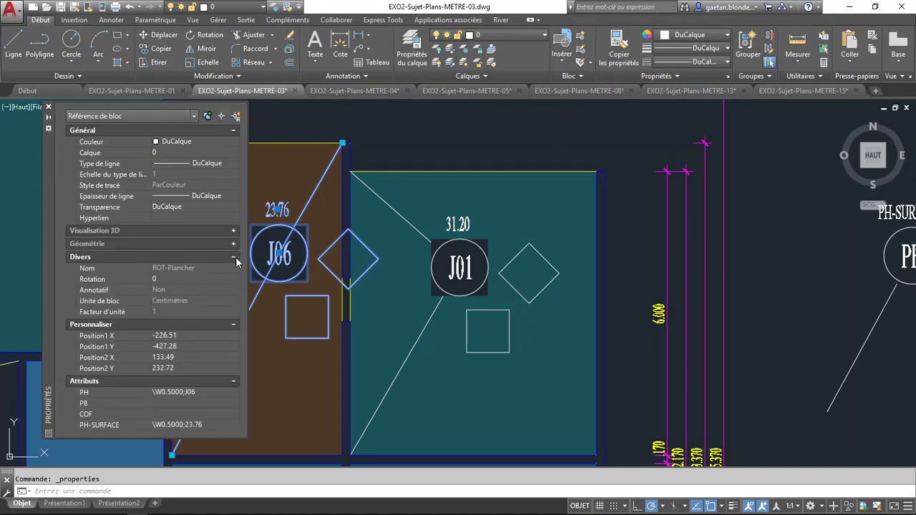
pyautogui.click(233, 256)
pyautogui.click(233, 269)
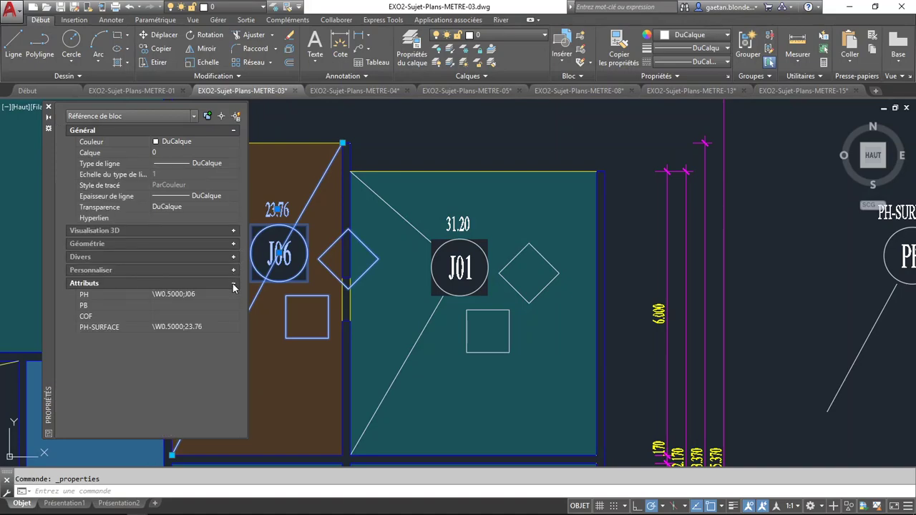
# Set the J06 tag's PB attribute to 0 and its COF attribute to 5, and close the properties palette
pyautogui.click(169, 305)
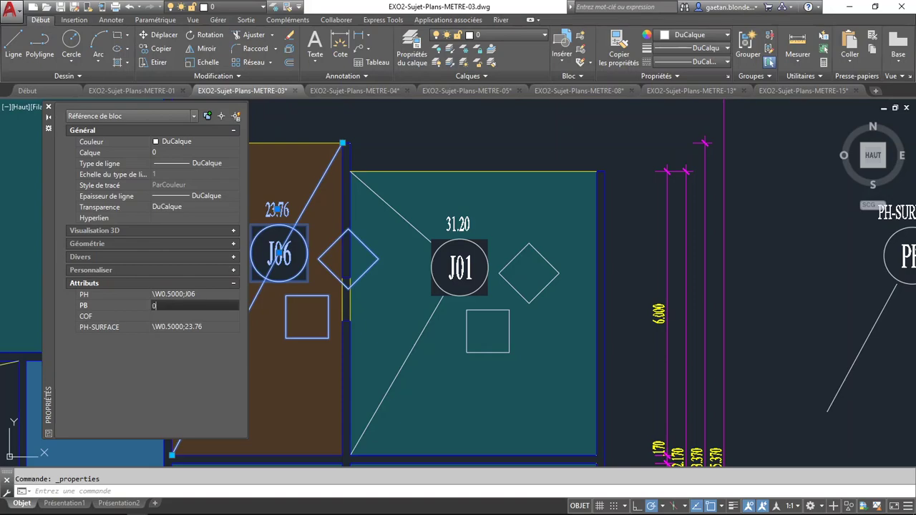
pyautogui.write('0')
pyautogui.click(156, 316)
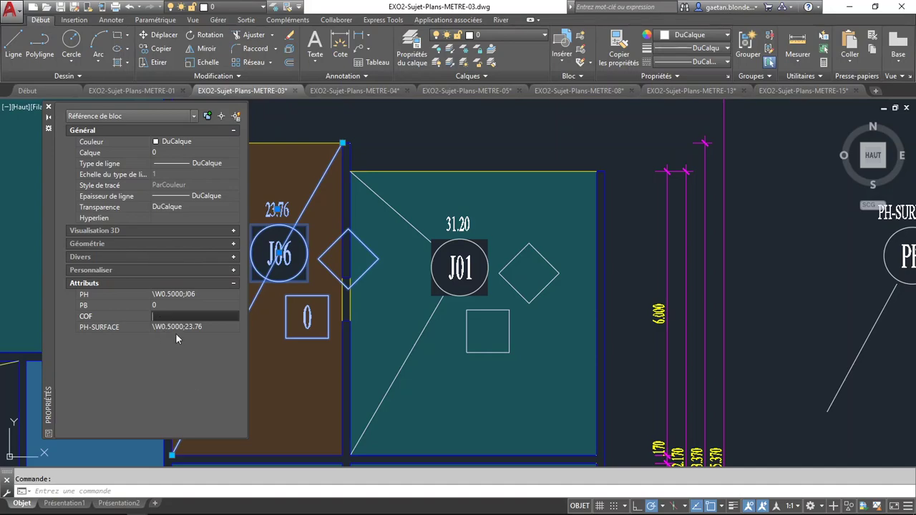
pyautogui.write('5')
pyautogui.click(176, 306)
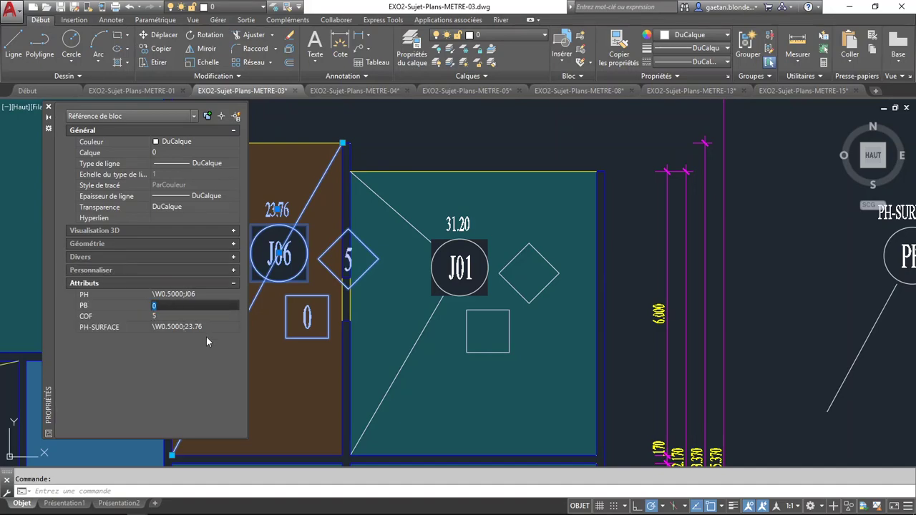
pyautogui.click(49, 107)
pyautogui.press('Escape')
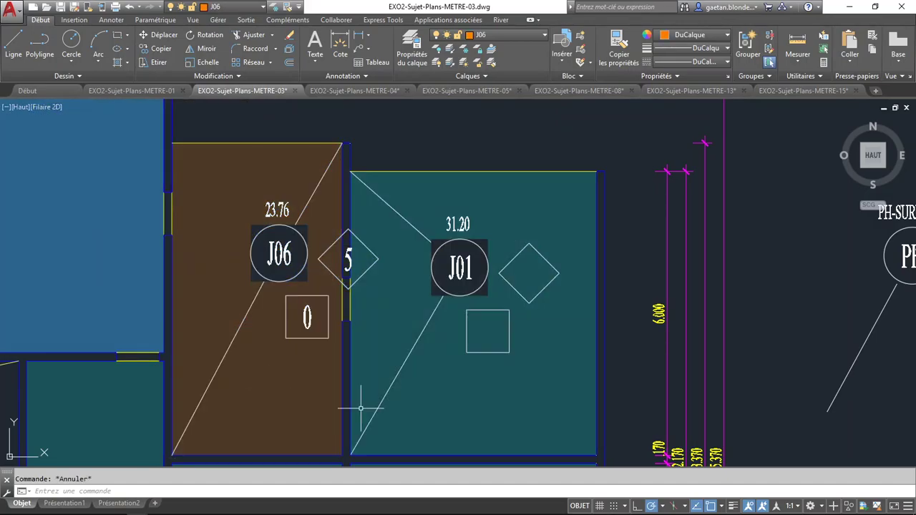
# Start a new attribute definition beside the original tag geometry with text height 50 and Milieu centre justification
pyautogui.moveTo(761, 241)
pyautogui.mouseDown(button='middle')
pyautogui.moveTo(155, 243)
pyautogui.moveTo(292, 288)
pyautogui.mouseUp(button='middle')
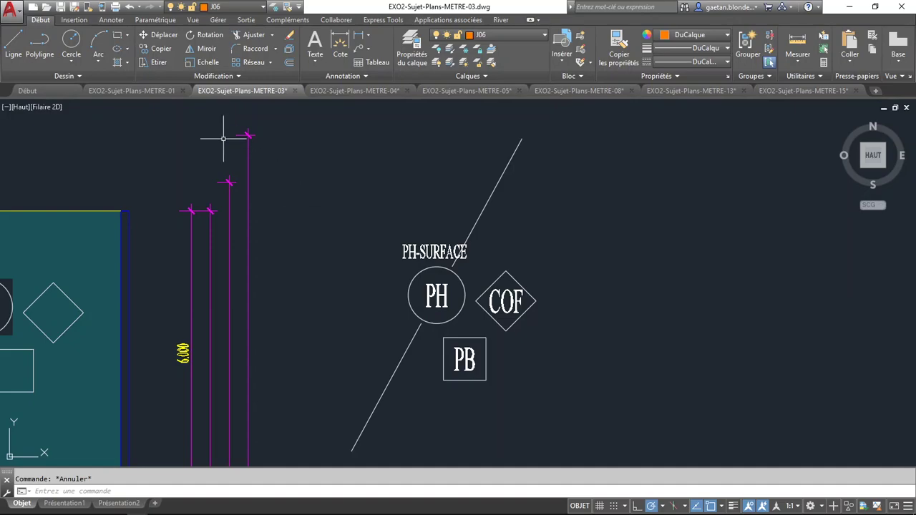
pyautogui.click(74, 20)
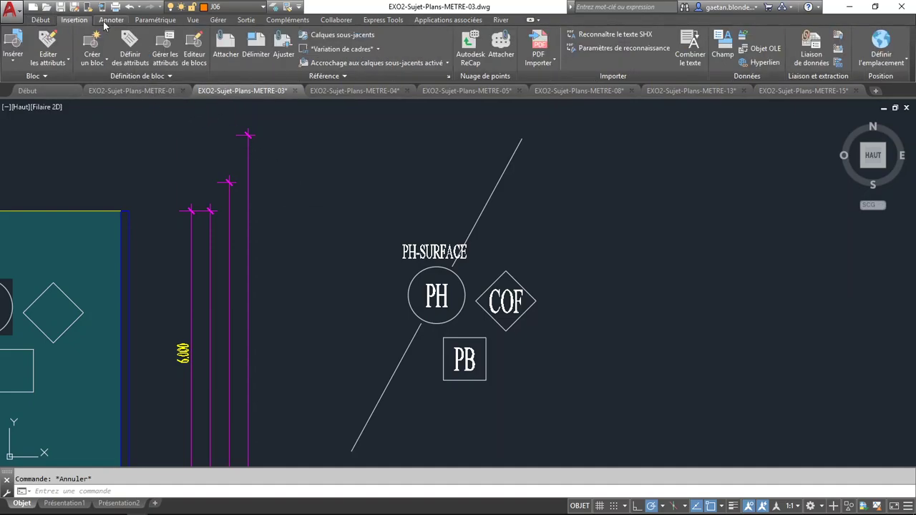
pyautogui.click(130, 44)
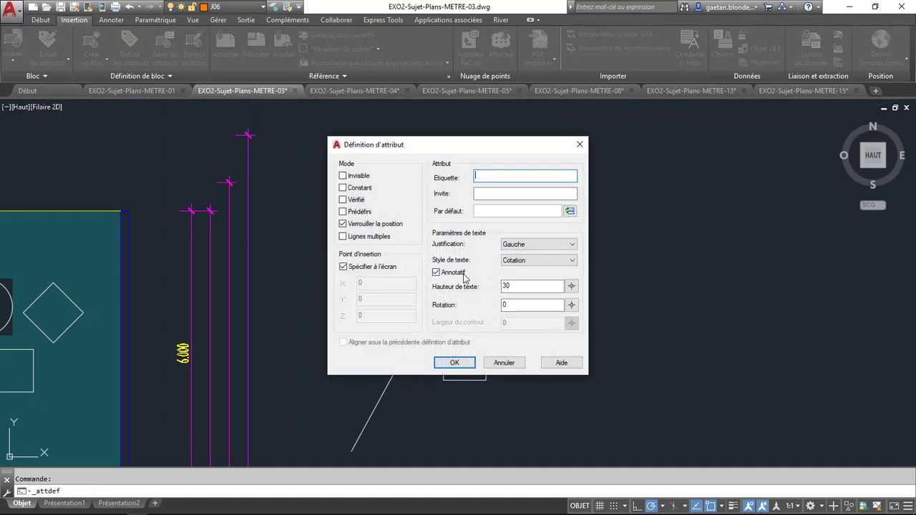
pyautogui.moveTo(451, 154); pyautogui.dragTo(674, 170)
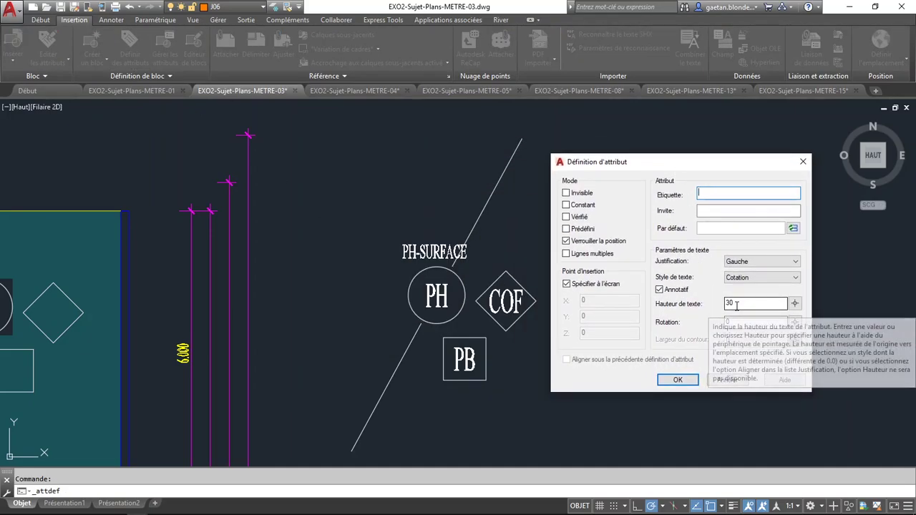
pyautogui.moveTo(737, 306); pyautogui.dragTo(722, 306)
pyautogui.write('50')
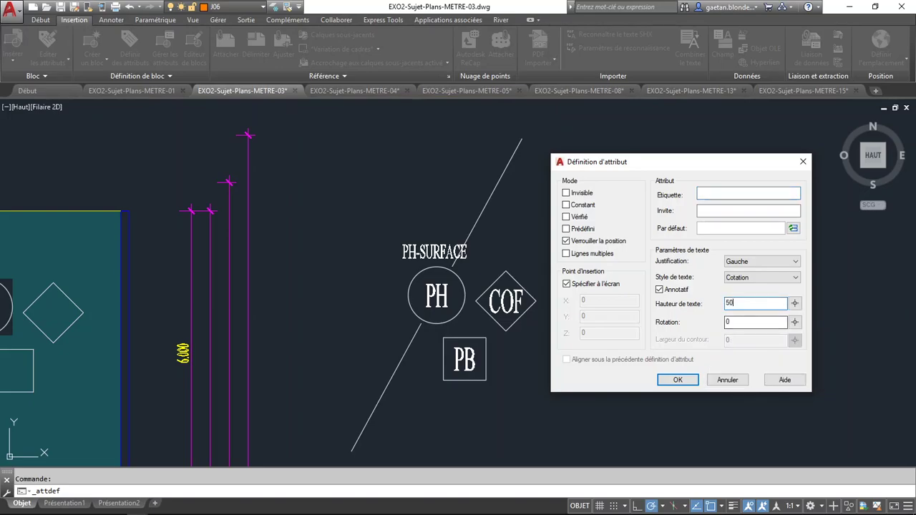
pyautogui.click(719, 192)
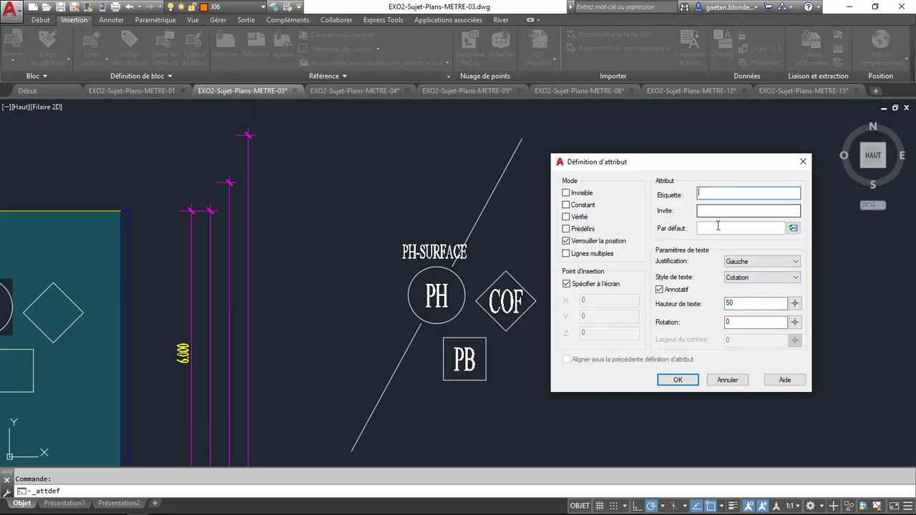
pyautogui.click(746, 263)
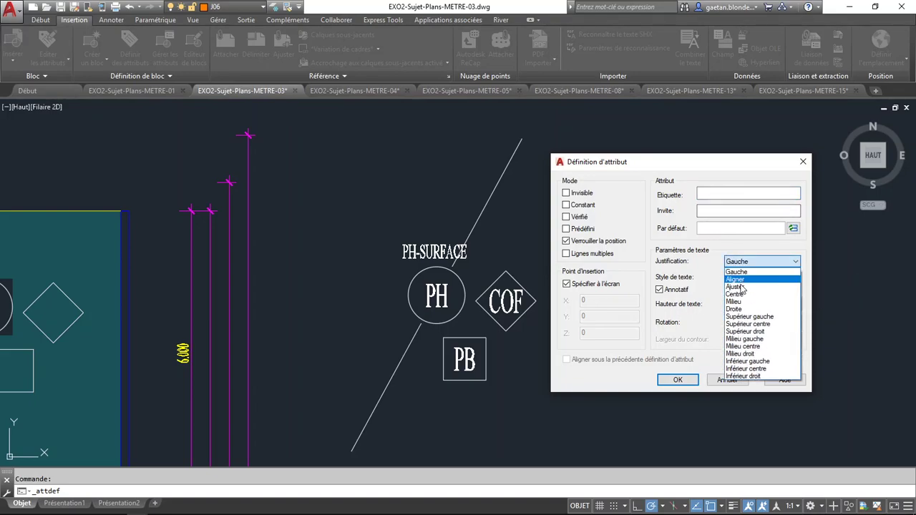
pyautogui.click(743, 346)
# Enter PPH as the attribute's tag and "Jour de betonnage" as its prompt, and look at the field options for its default value
pyautogui.click(704, 193)
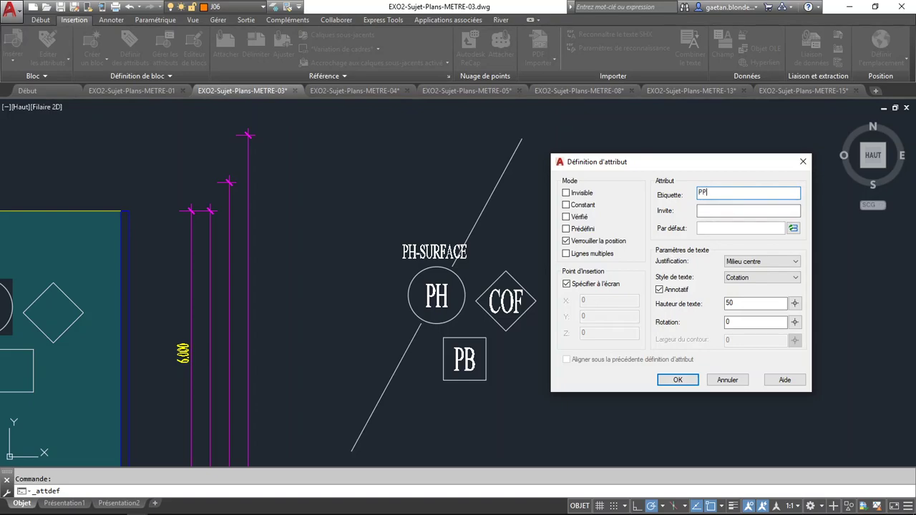
pyautogui.click(702, 214)
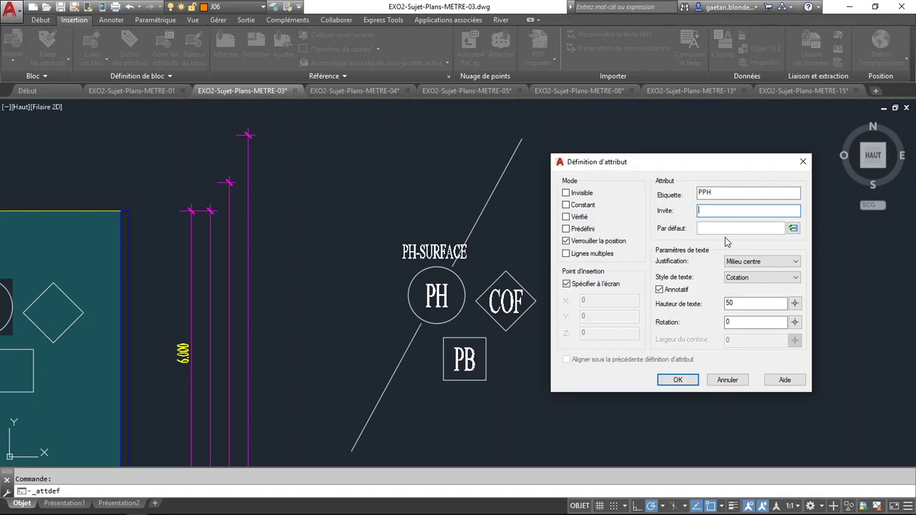
pyautogui.write('Jour de betonnage')
pyautogui.click(735, 228)
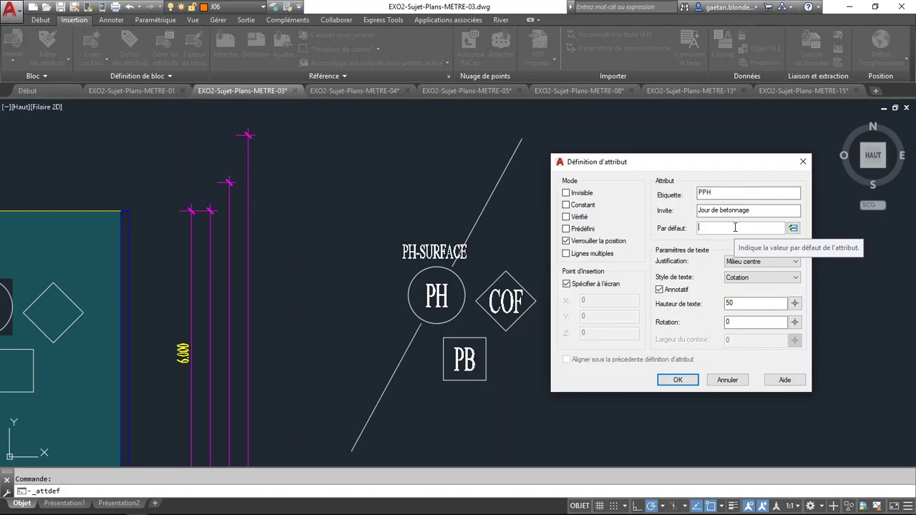
pyautogui.click(793, 228)
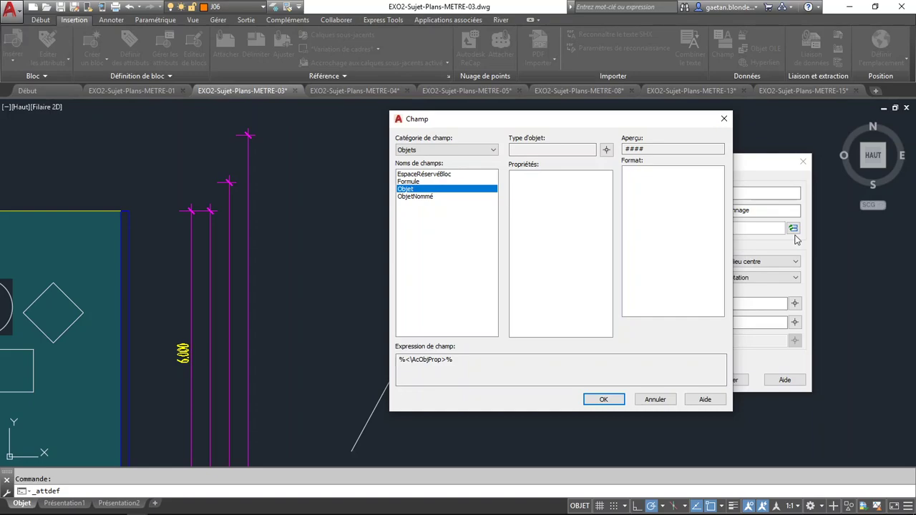
pyautogui.click(723, 118)
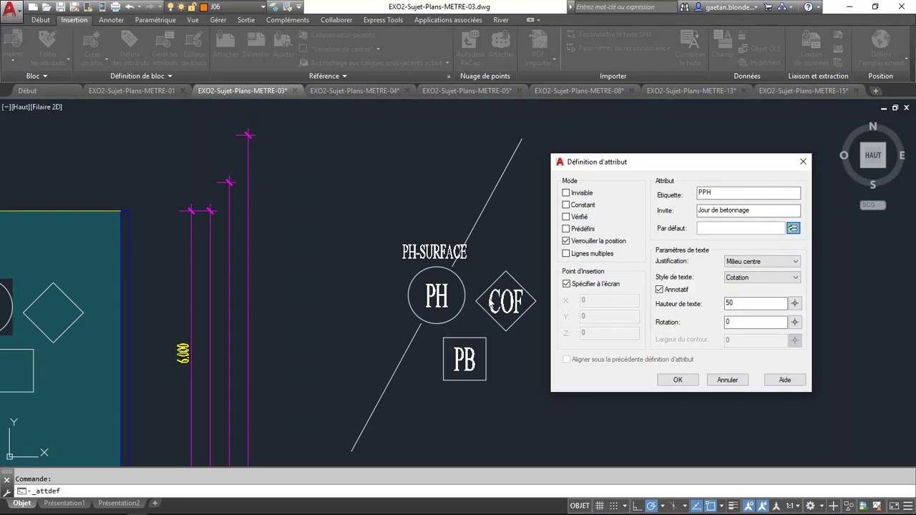
# Make the PPH attribute multi-line, place it in the empty area beside the COF diamond and shift it slightly up and right
pyautogui.click(591, 255)
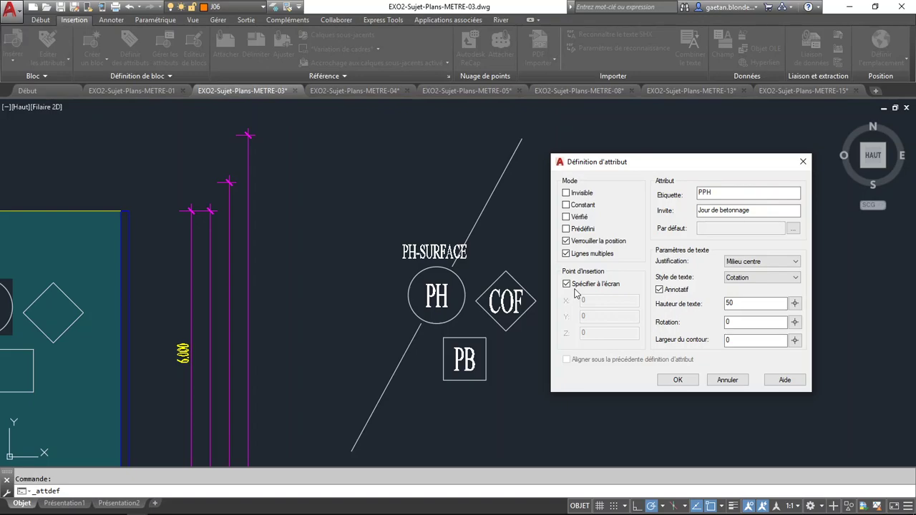
pyautogui.click(673, 381)
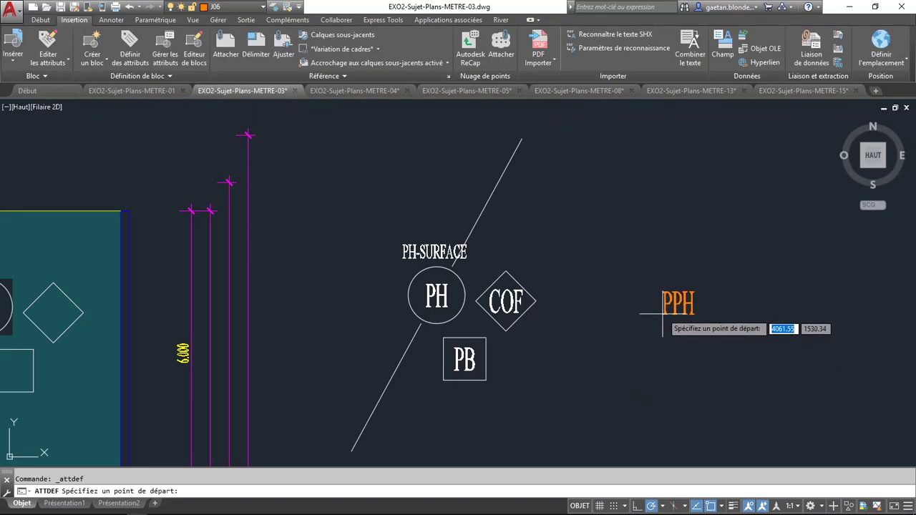
pyautogui.click(662, 313)
pyautogui.click(662, 313)
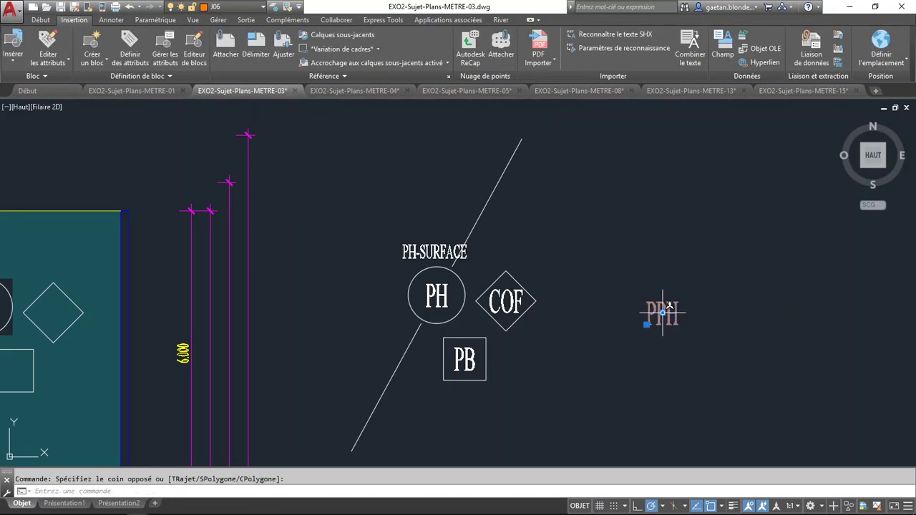
pyautogui.click(662, 313)
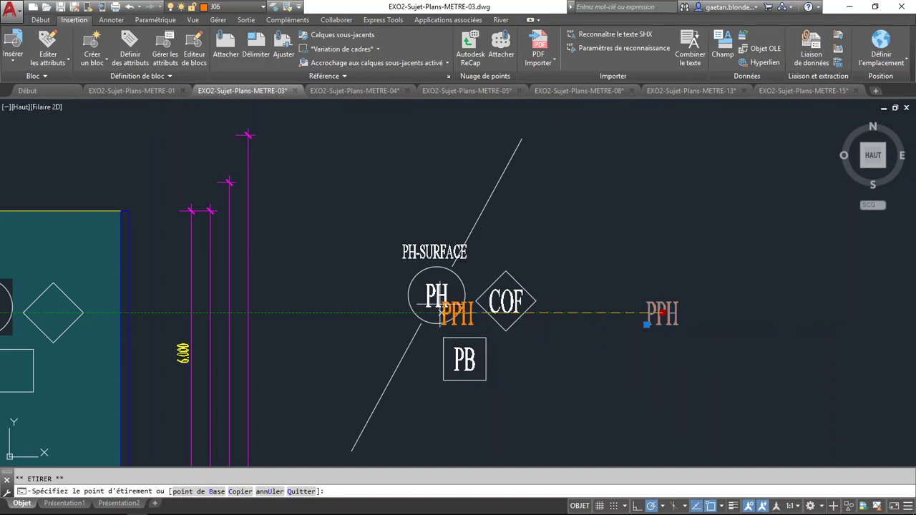
pyautogui.click(699, 282)
pyautogui.press('Escape')
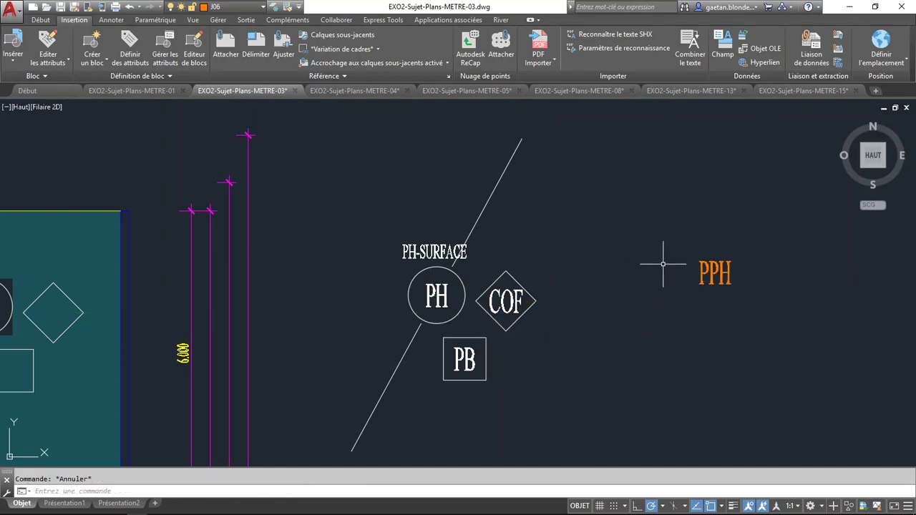
# Erase the PPH attribute definition
pyautogui.click(725, 317)
pyautogui.click(697, 258)
pyautogui.press('Delete')
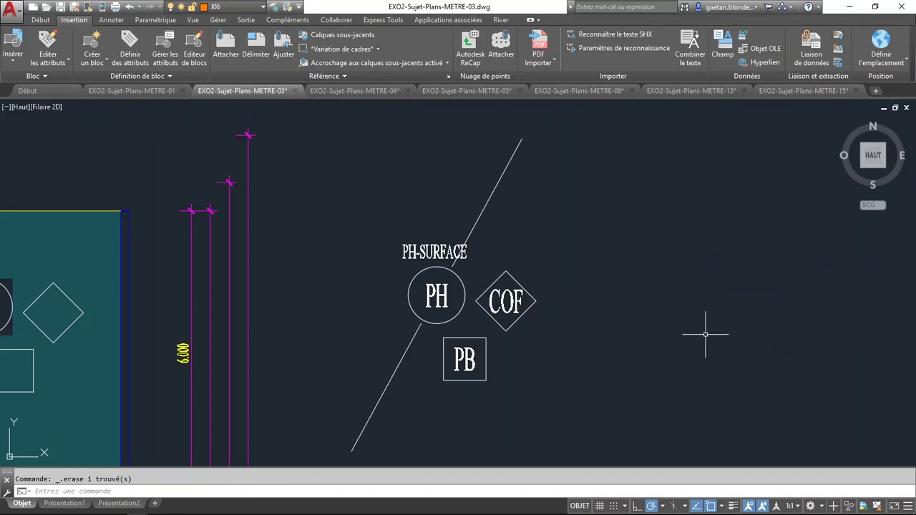
# Start a block definition named PHAUT and set its base point at the centre of the PH circle
pyautogui.moveTo(541, 375); pyautogui.dragTo(554, 355, button='middle')
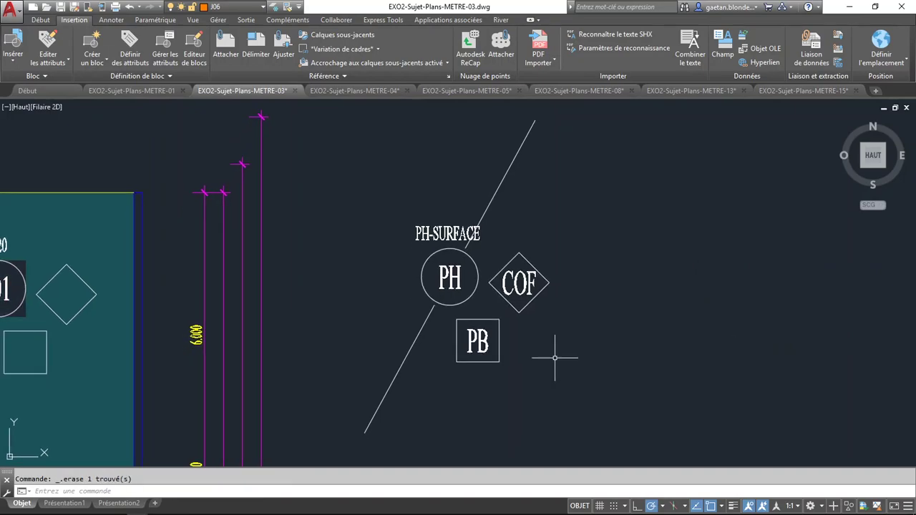
pyautogui.write('BLOC')
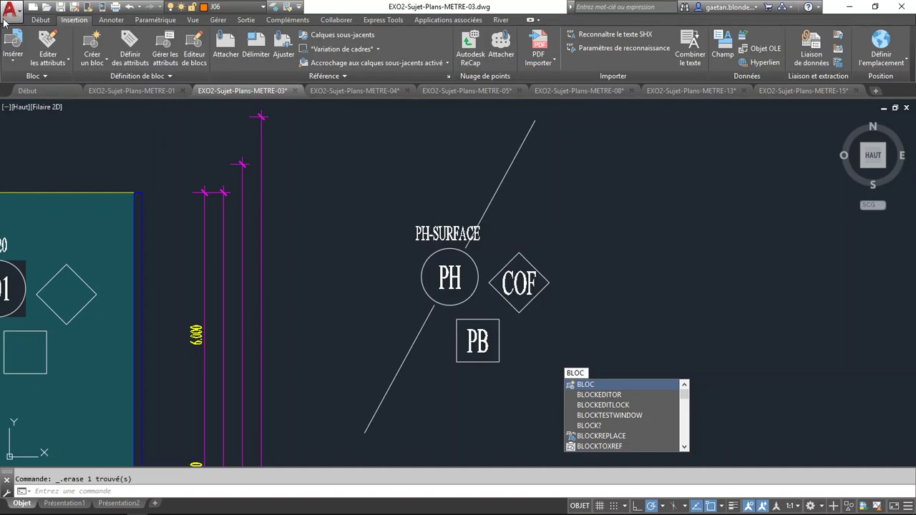
pyautogui.click(593, 384)
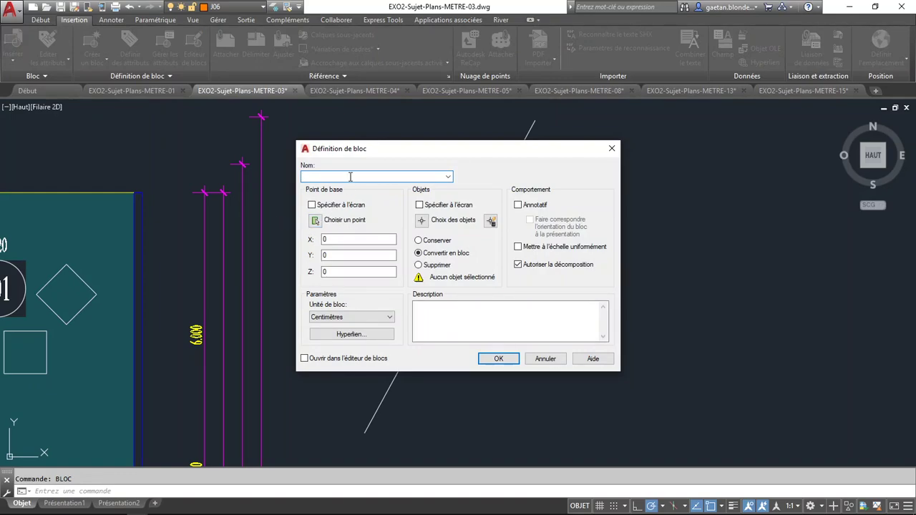
pyautogui.write('PHAU')
pyautogui.click(448, 177)
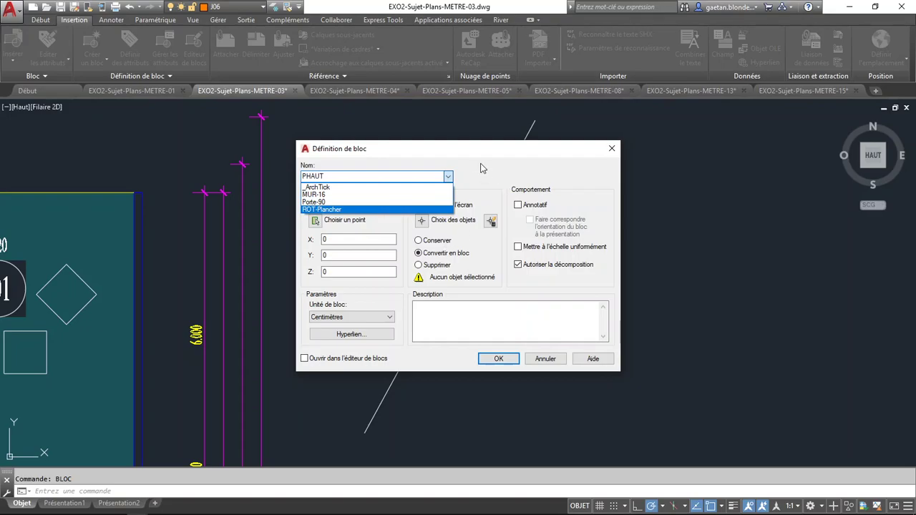
pyautogui.click(461, 197)
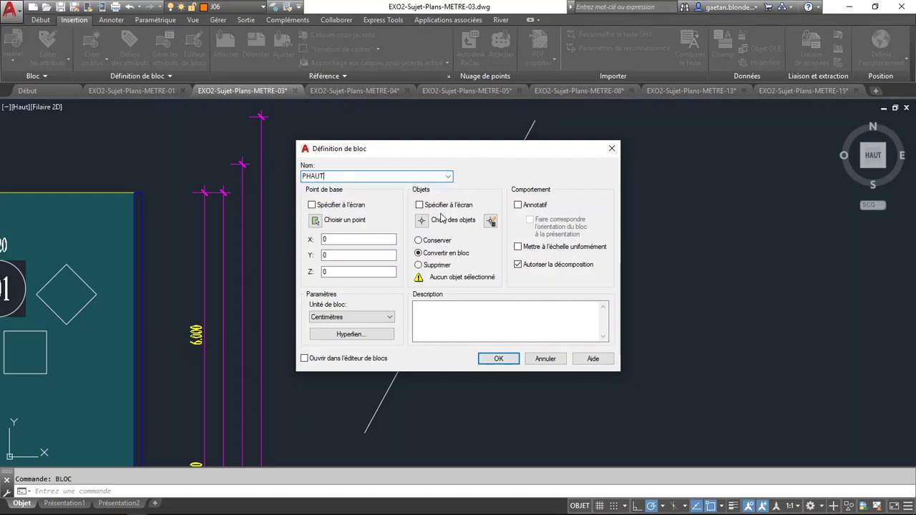
pyautogui.click(316, 221)
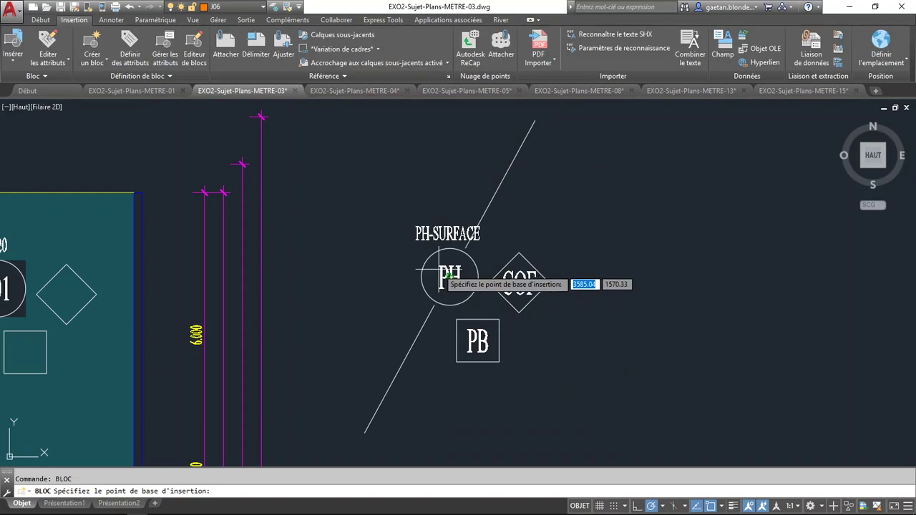
pyautogui.click(450, 278)
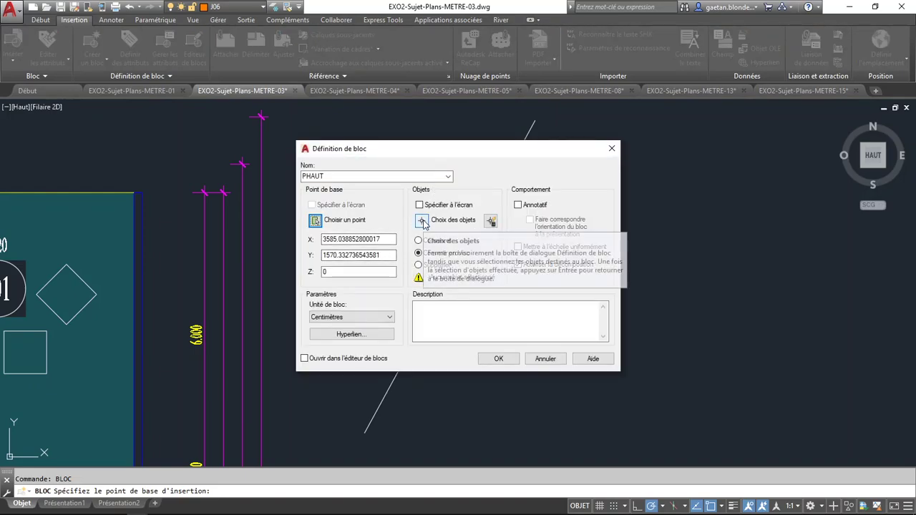
# Select the upper diagonal line and the PH, PB, COF and PH-SURFACE attributes, in that order, as the block's objects
pyautogui.click(423, 221)
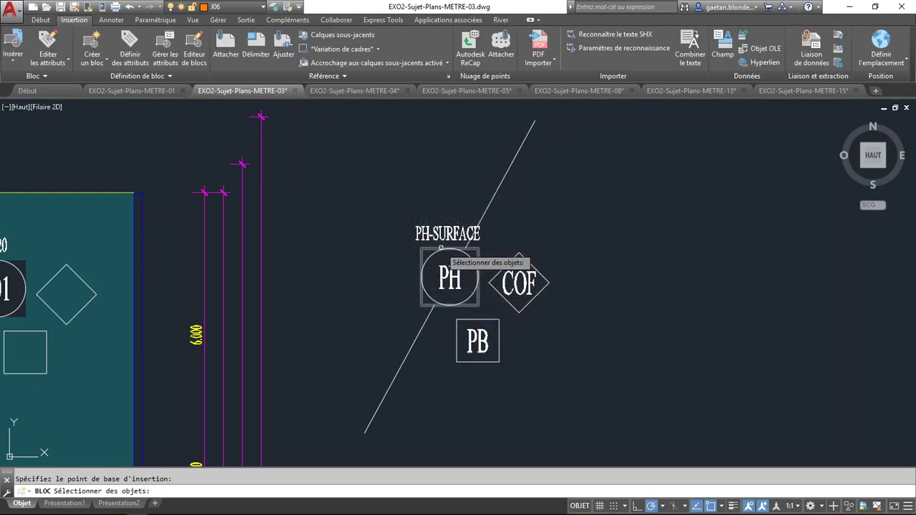
pyautogui.click(509, 203)
pyautogui.click(476, 172)
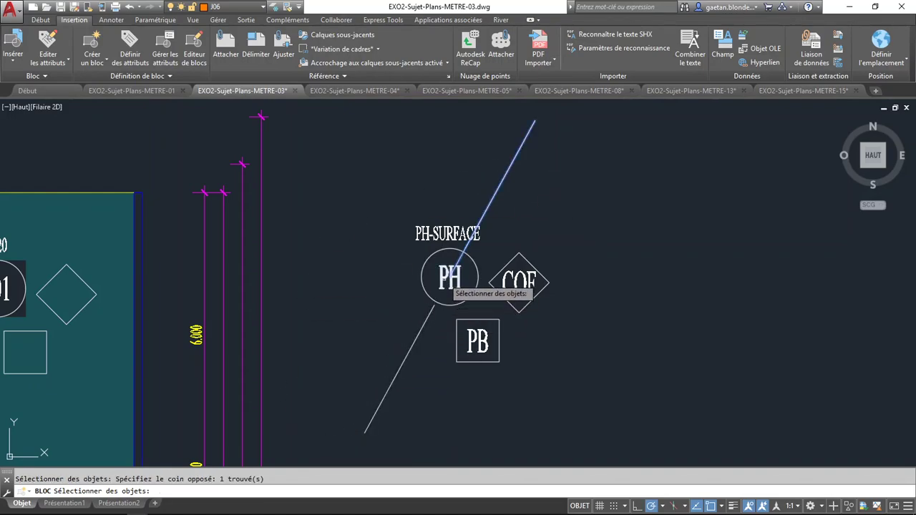
pyautogui.click(450, 280)
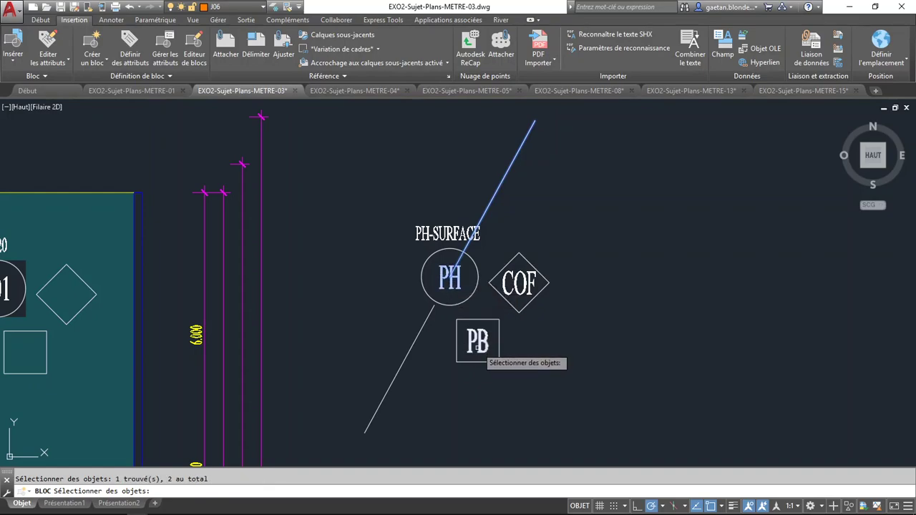
pyautogui.click(473, 339)
pyautogui.click(511, 288)
pyautogui.click(446, 235)
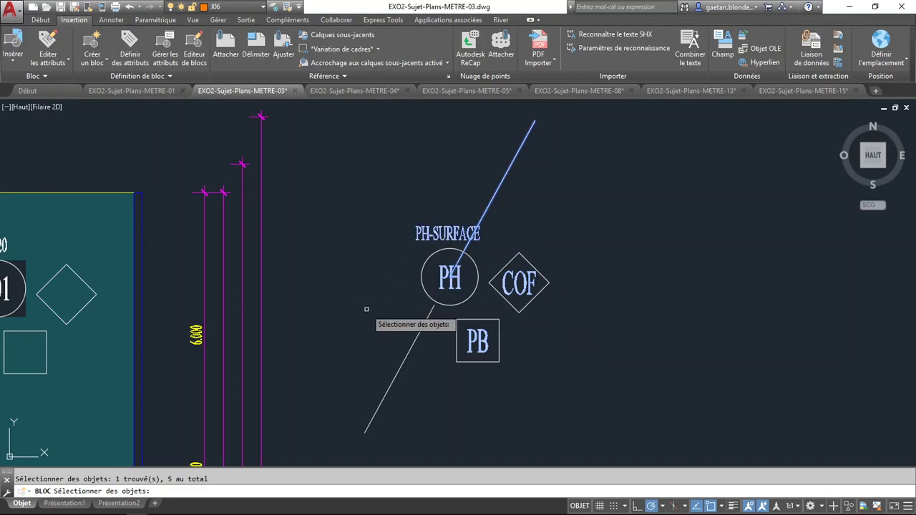
# Add the remaining tag geometry to the selection and create the PHAUT block, leaving its attribute values empty
pyautogui.click(566, 380)
pyautogui.click(393, 201)
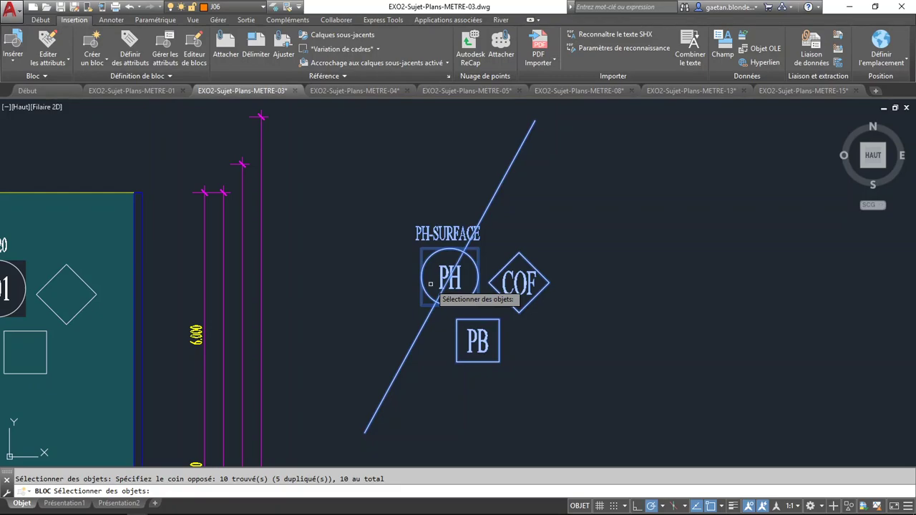
pyautogui.press('Return')
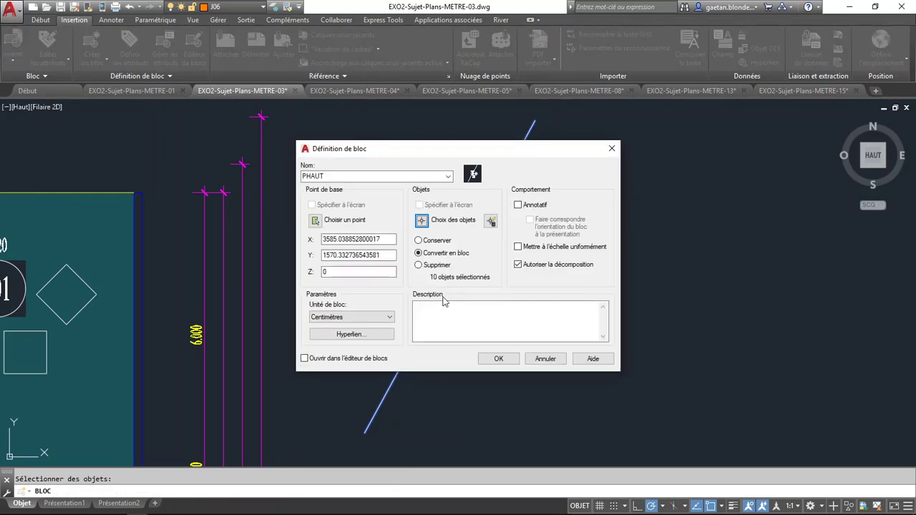
pyautogui.click(500, 359)
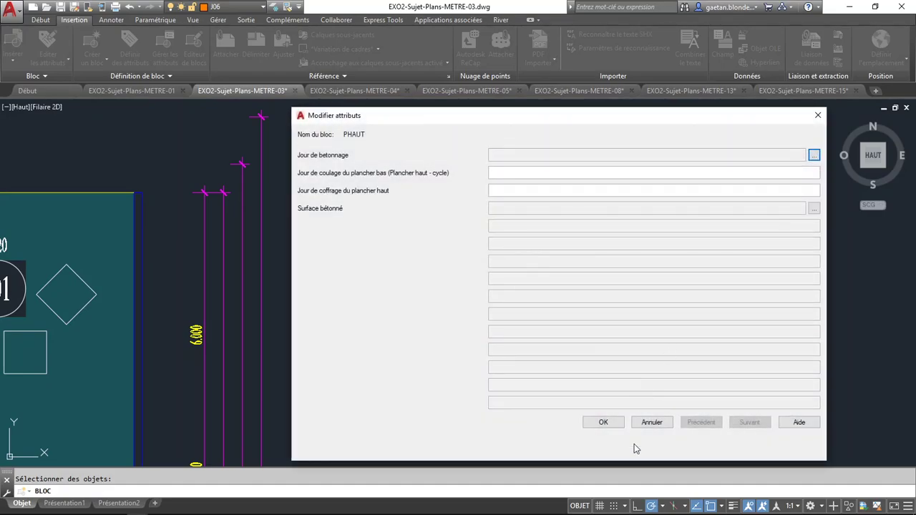
pyautogui.click(603, 423)
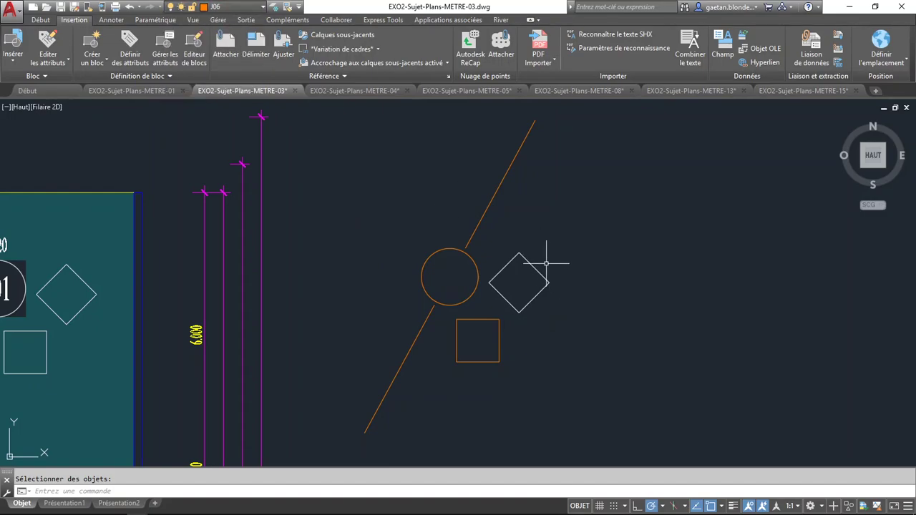
# Check the layers under the ROTATION group filter in the layer properties manager, then close it
pyautogui.write('calque')
pyautogui.press('Return')
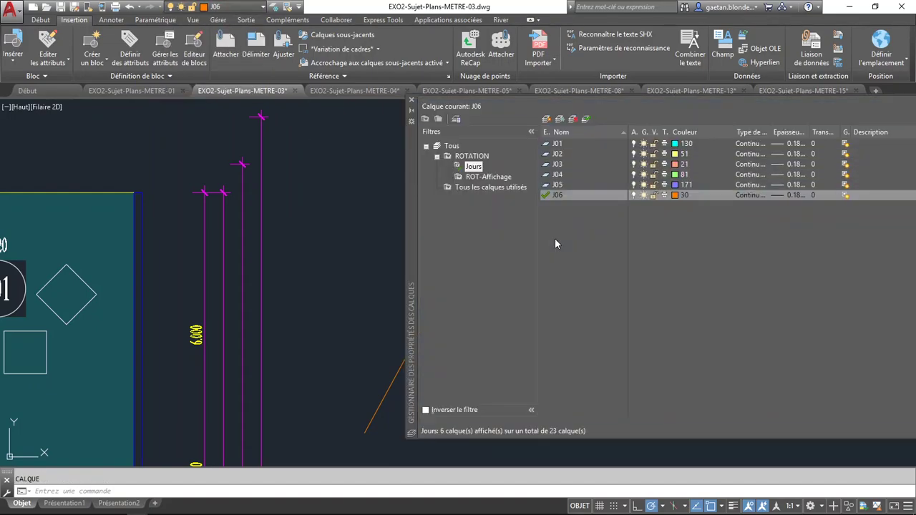
pyautogui.click(471, 156)
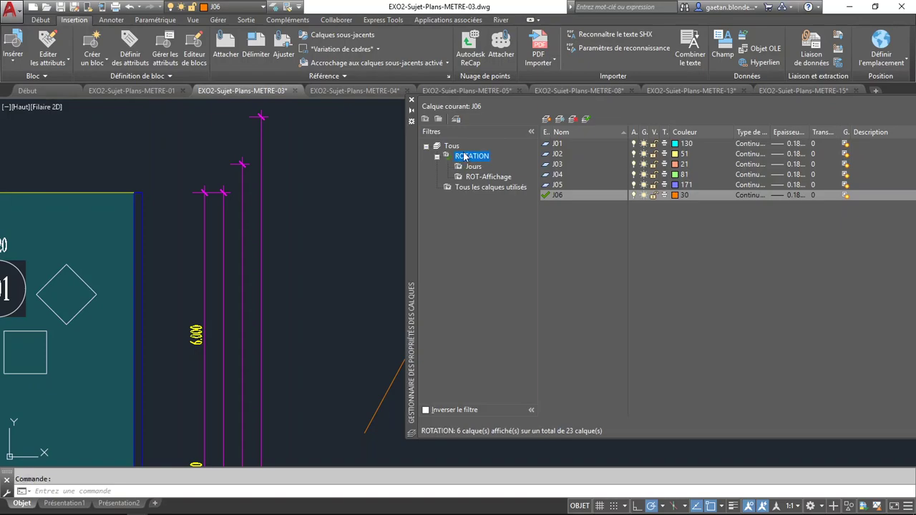
pyautogui.click(411, 101)
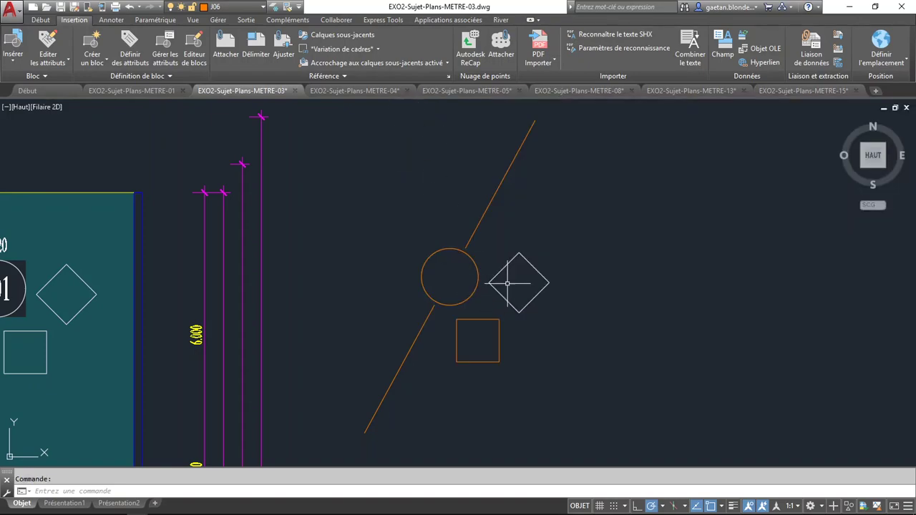
# Toggle the visibility of the ROT-COF layer off and back on
pyautogui.click(237, 6)
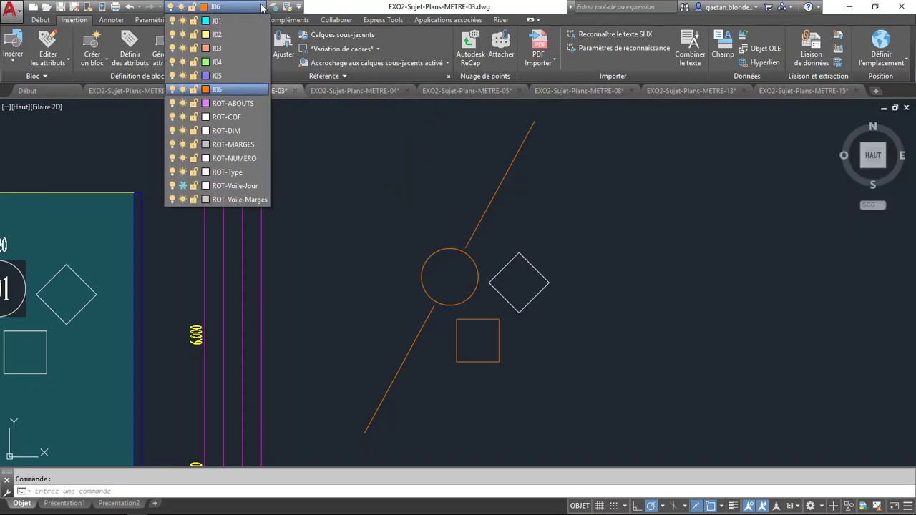
pyautogui.click(172, 117)
pyautogui.click(173, 118)
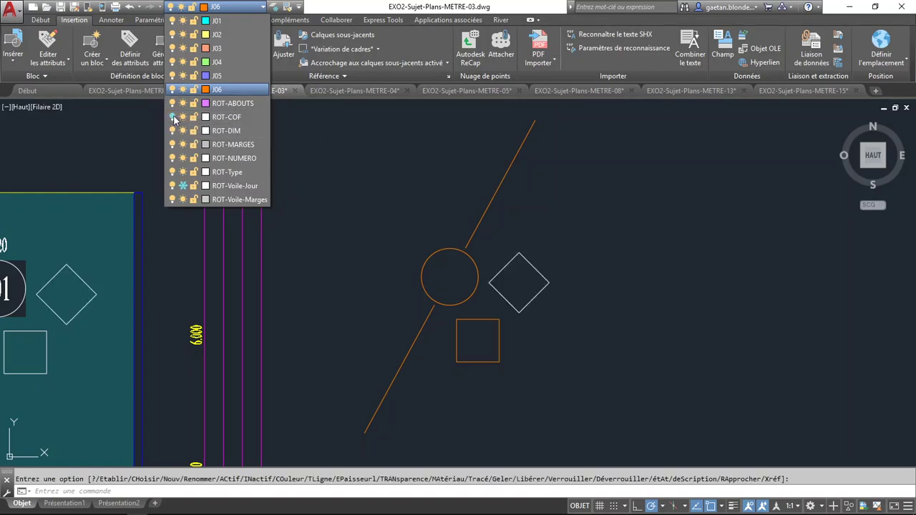
pyautogui.click(173, 118)
pyautogui.click(173, 118)
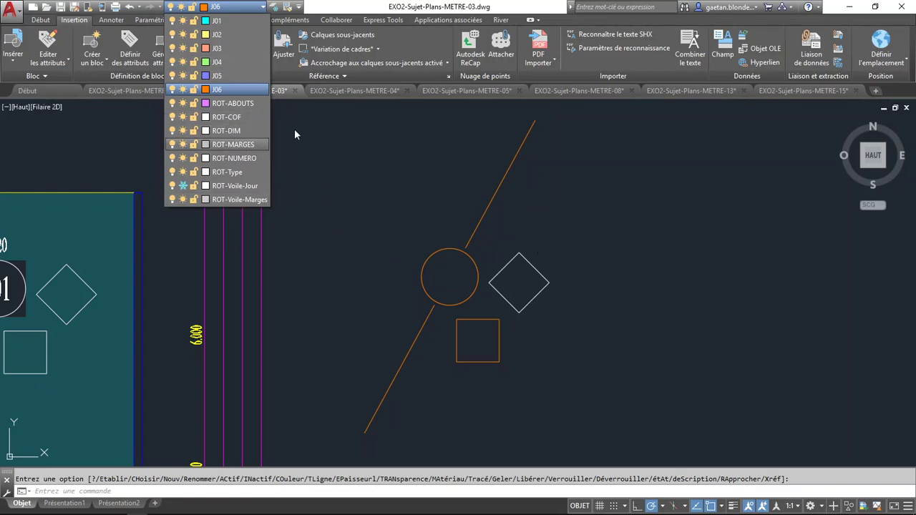
pyautogui.press('Escape')
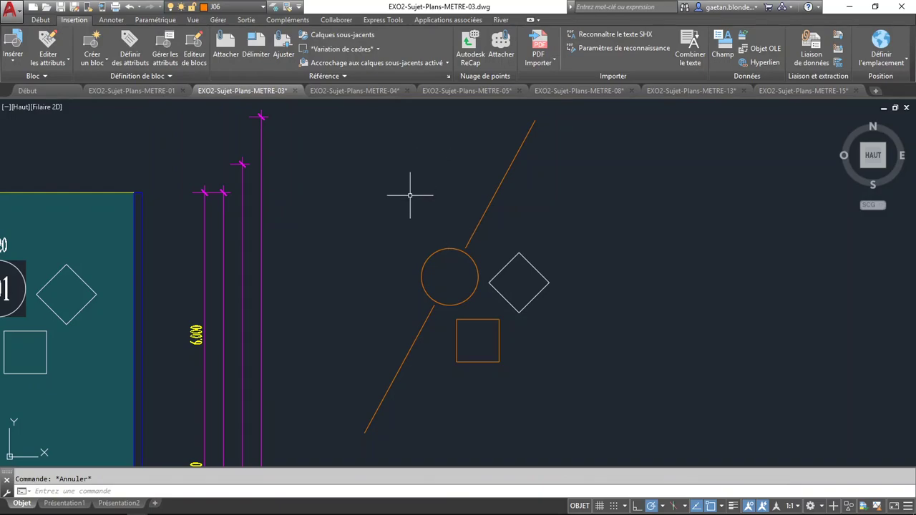
# Inspect the new block's grips, and stretch the upper line of the J01 room tag to the room's upper right corner
pyautogui.click(434, 248)
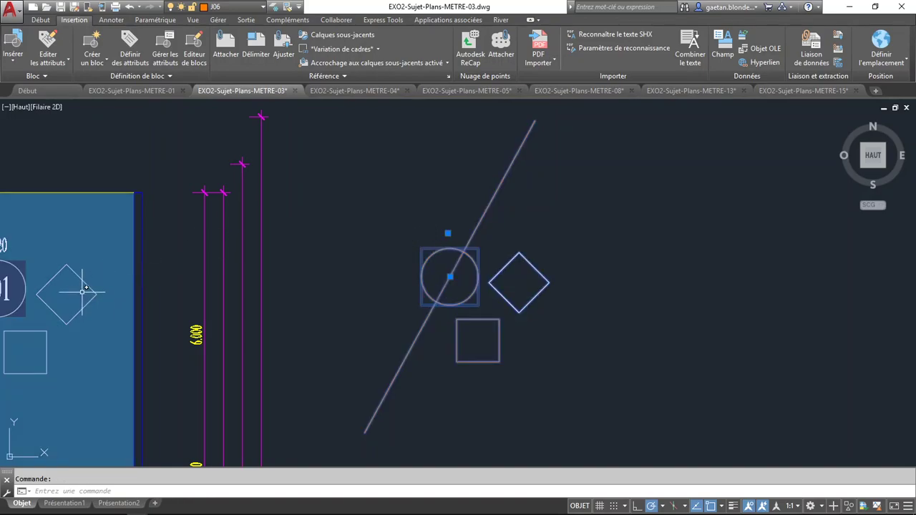
pyautogui.press('Escape')
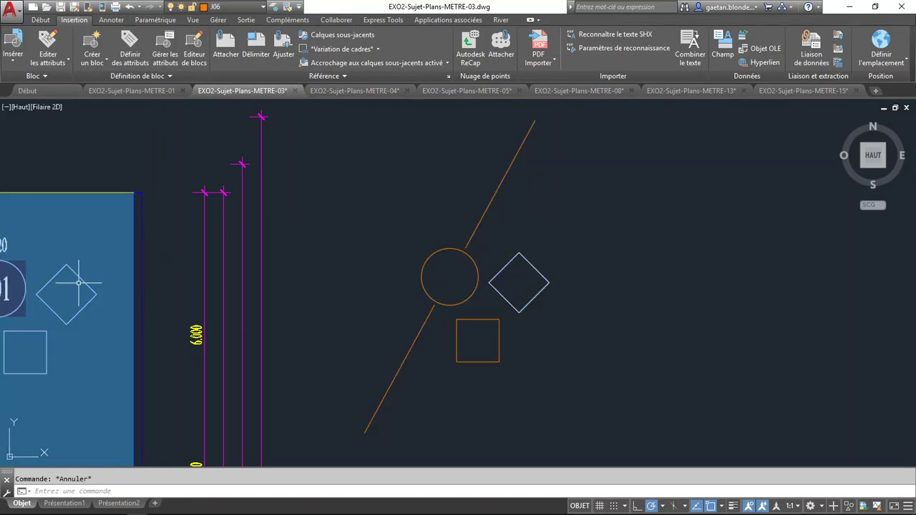
pyautogui.click(74, 277)
pyautogui.scroll(-4, 71, 283)
pyautogui.click(39, 284)
pyautogui.moveTo(39, 284); pyautogui.dragTo(86, 306, button='middle')
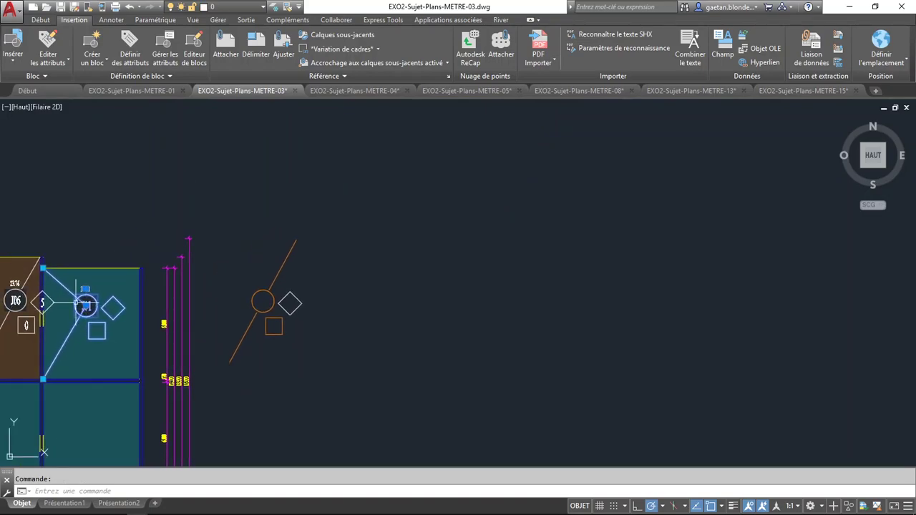
pyautogui.click(43, 269)
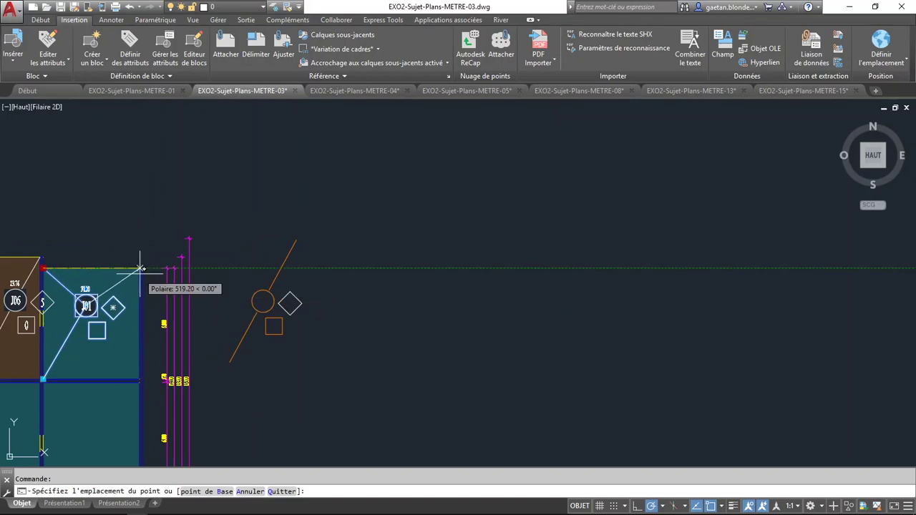
pyautogui.click(139, 268)
pyautogui.press('Escape')
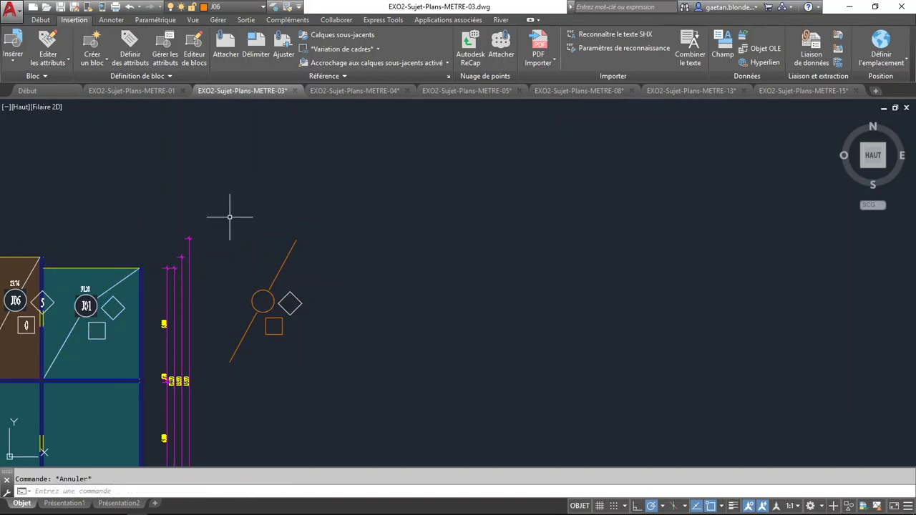
# Open the PHAUT block in the block editor and move the block authoring palettes closer to its geometry
pyautogui.scroll(4, 268, 250)
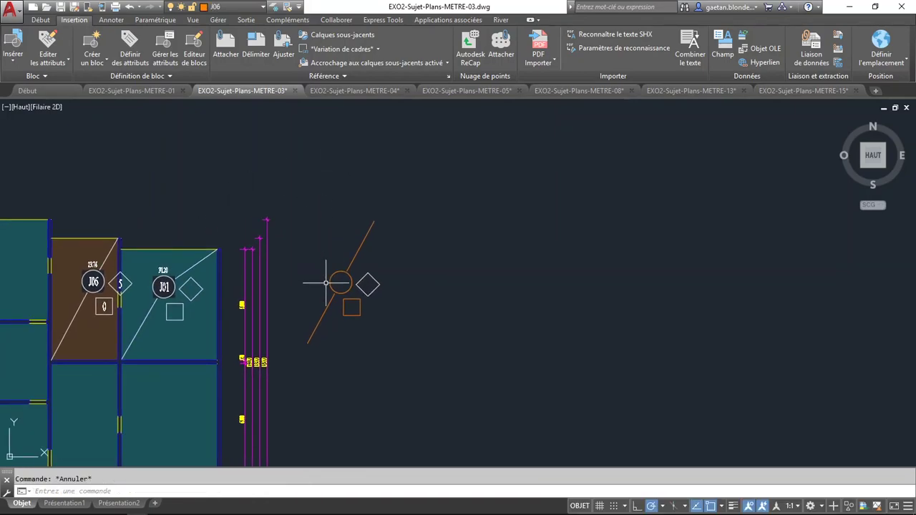
pyautogui.moveTo(332, 277); pyautogui.dragTo(379, 296, button='middle')
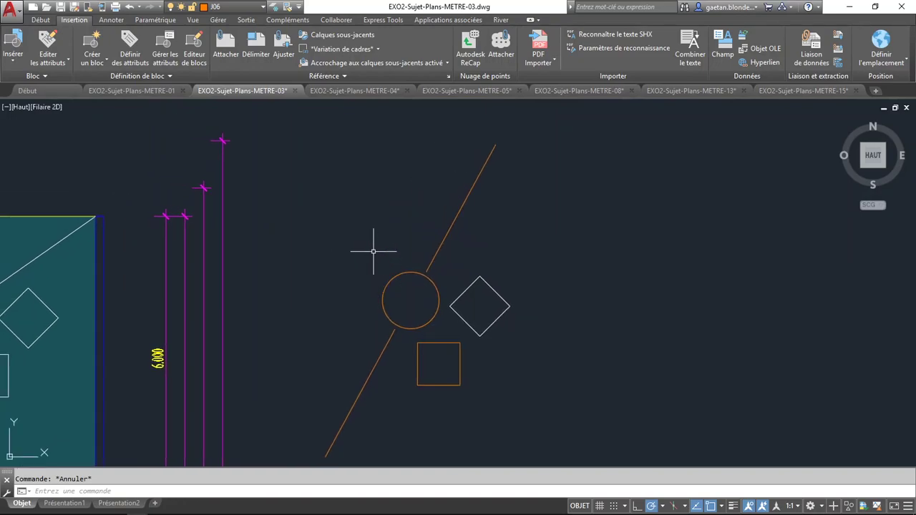
pyautogui.click(439, 310)
pyautogui.rightClick(429, 310)
pyautogui.click(474, 219)
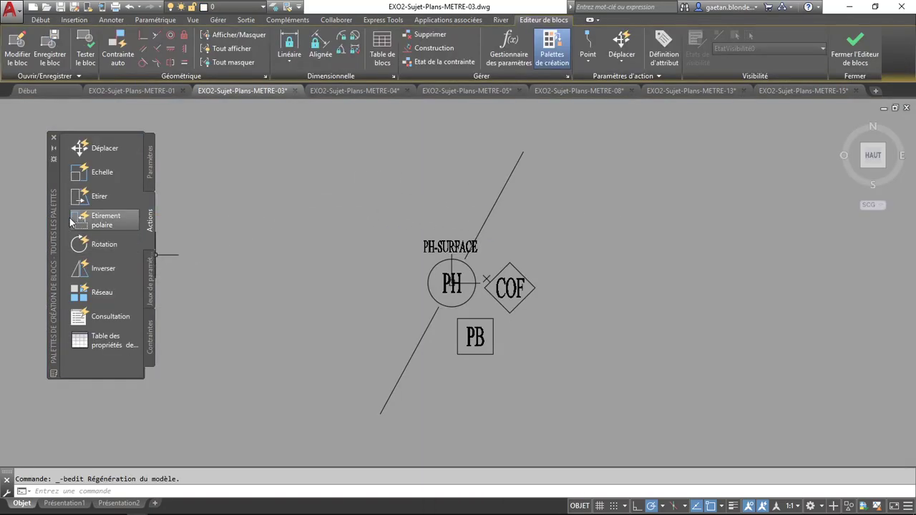
pyautogui.moveTo(56, 206); pyautogui.dragTo(114, 210)
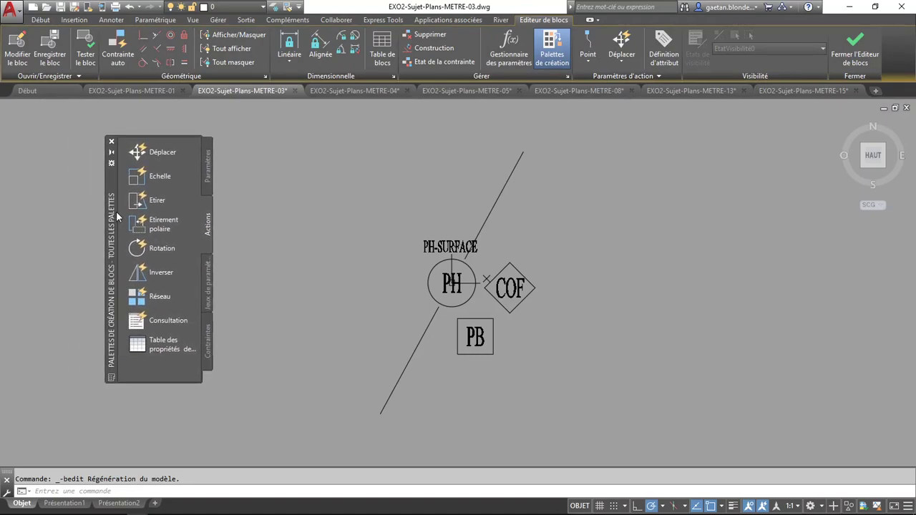
# Add a point parameter at the outer end of the upper diagonal line, with its label placed below
pyautogui.click(206, 185)
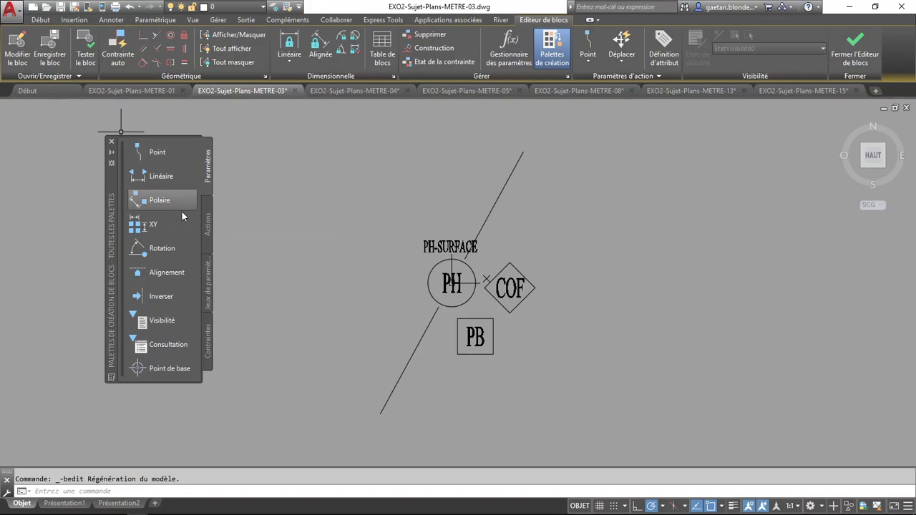
pyautogui.click(206, 231)
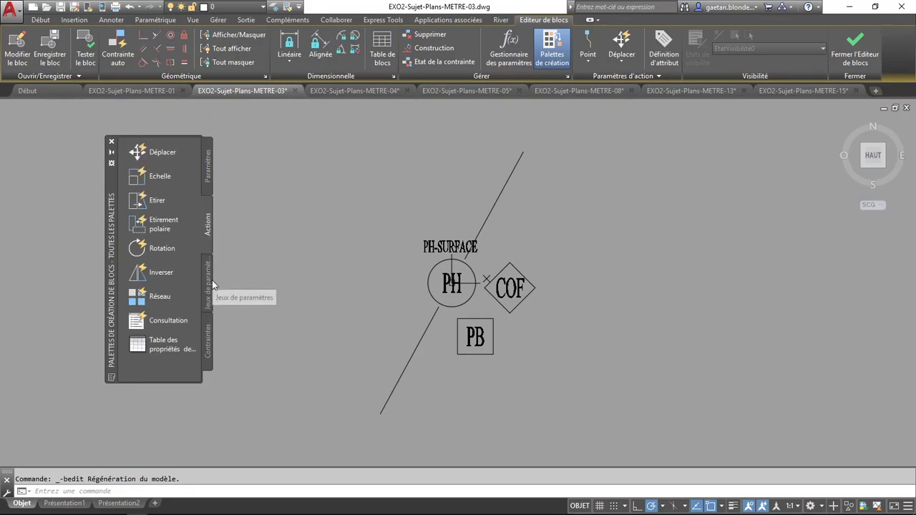
pyautogui.click(208, 341)
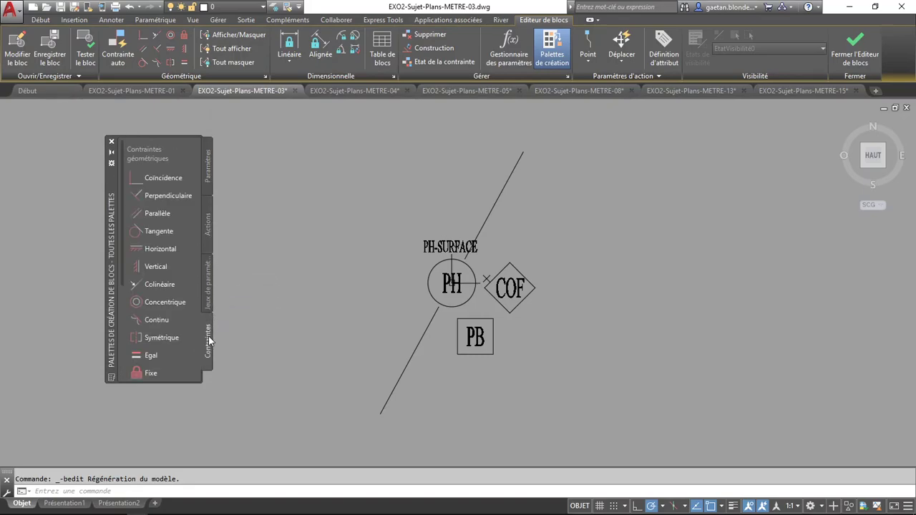
pyautogui.click(207, 178)
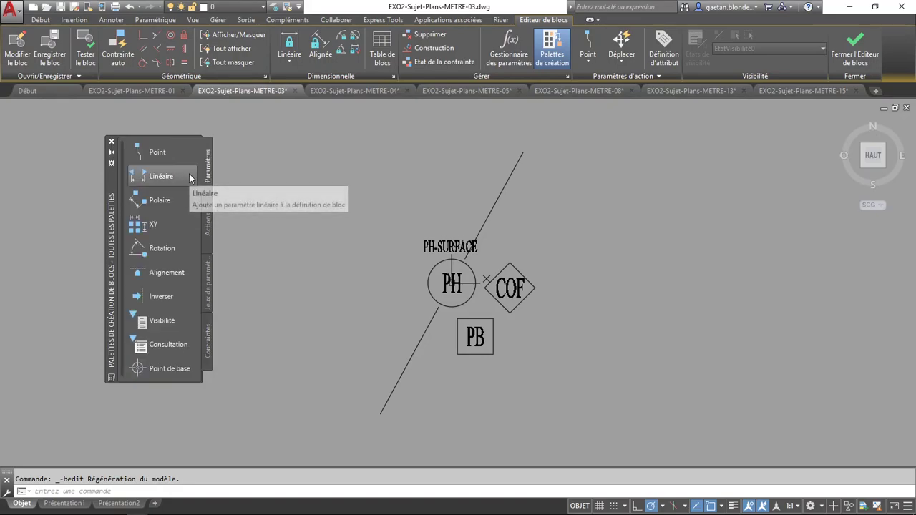
pyautogui.click(153, 150)
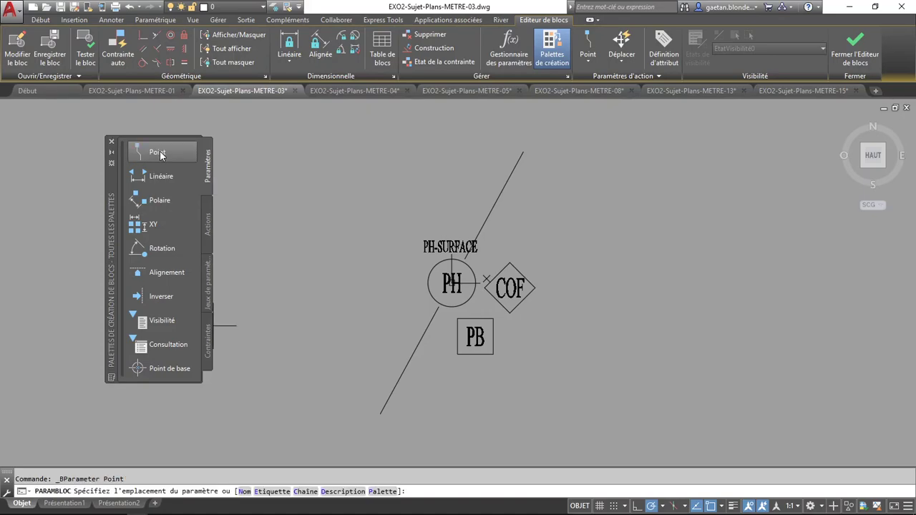
pyautogui.click(524, 148)
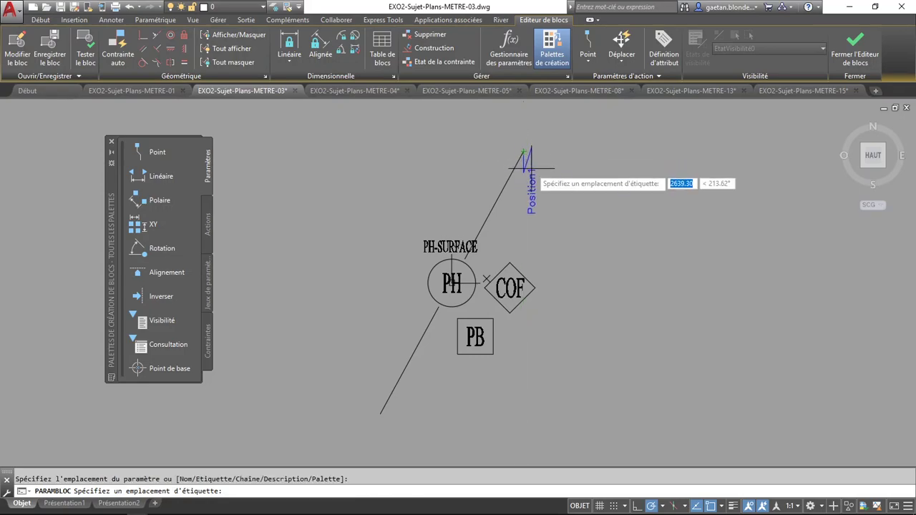
pyautogui.click(524, 205)
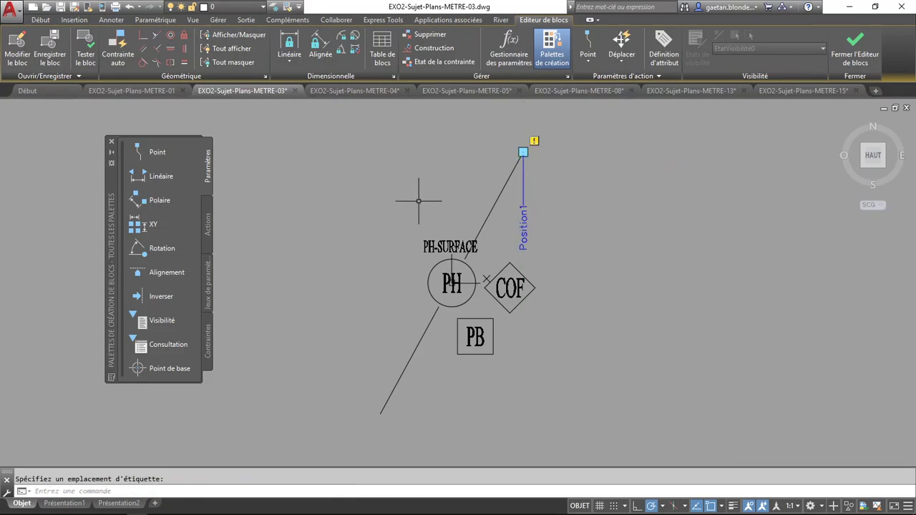
# Add a second point parameter at the outer end of the lower diagonal line, with its label placed above
pyautogui.click(159, 152)
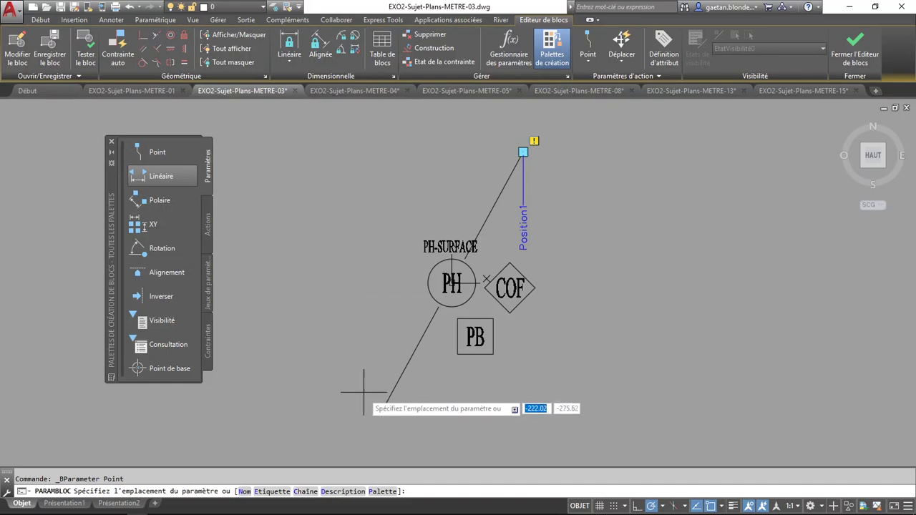
pyautogui.click(380, 413)
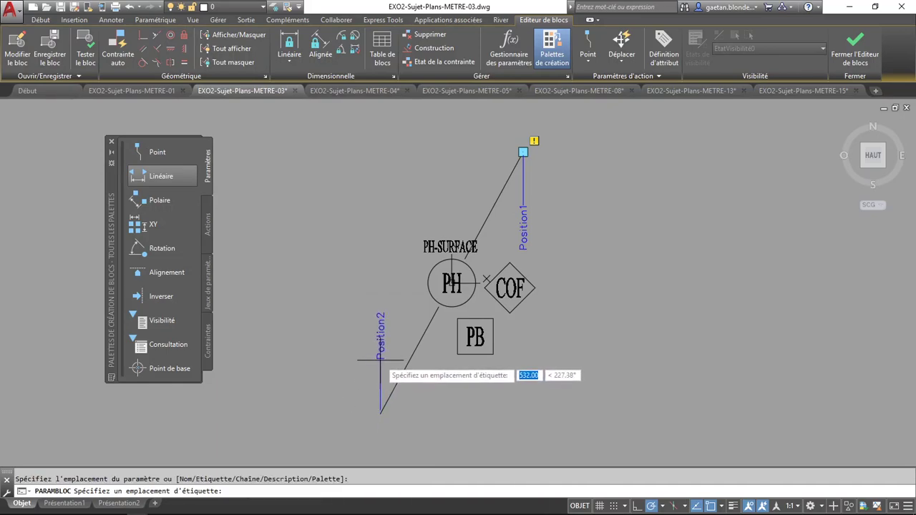
pyautogui.click(382, 364)
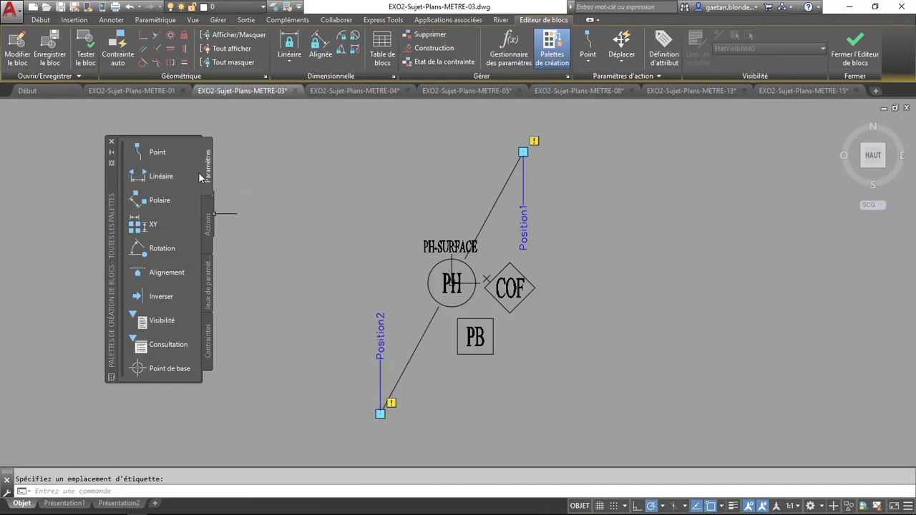
pyautogui.press('Escape')
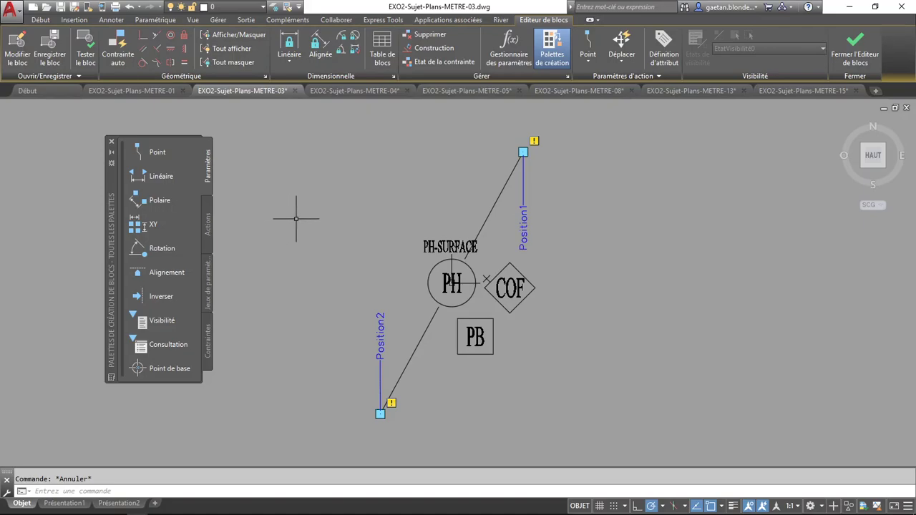
# Rename the point parameter at the lower diagonal line's end as ANTENNE-01 in its properties
pyautogui.click(208, 233)
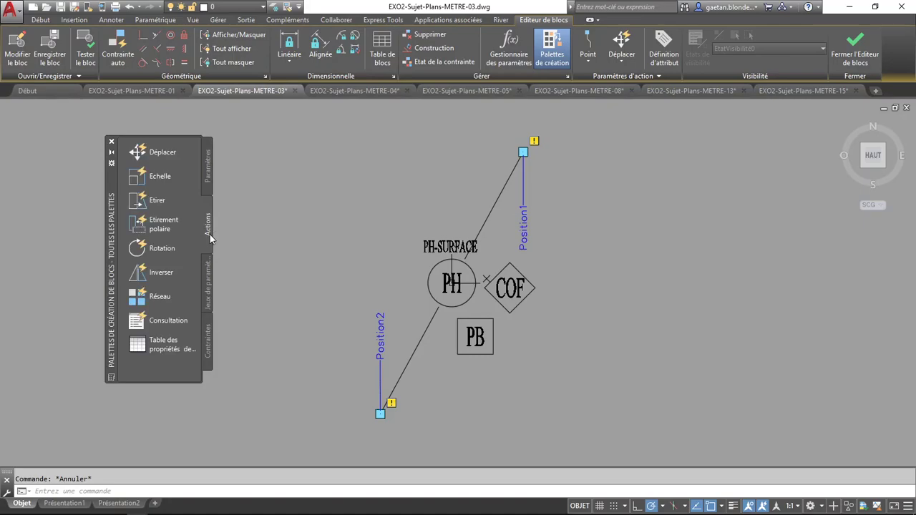
pyautogui.click(380, 336)
pyautogui.rightClick(381, 337)
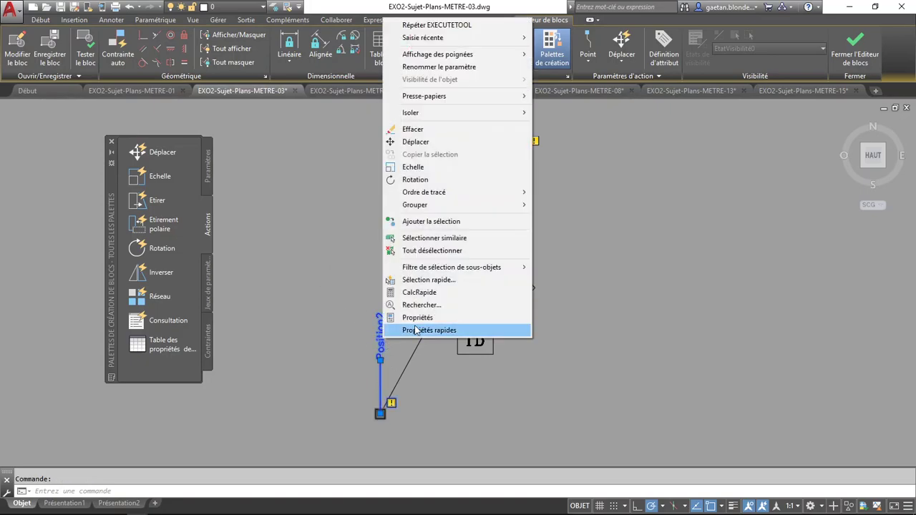
pyautogui.click(414, 320)
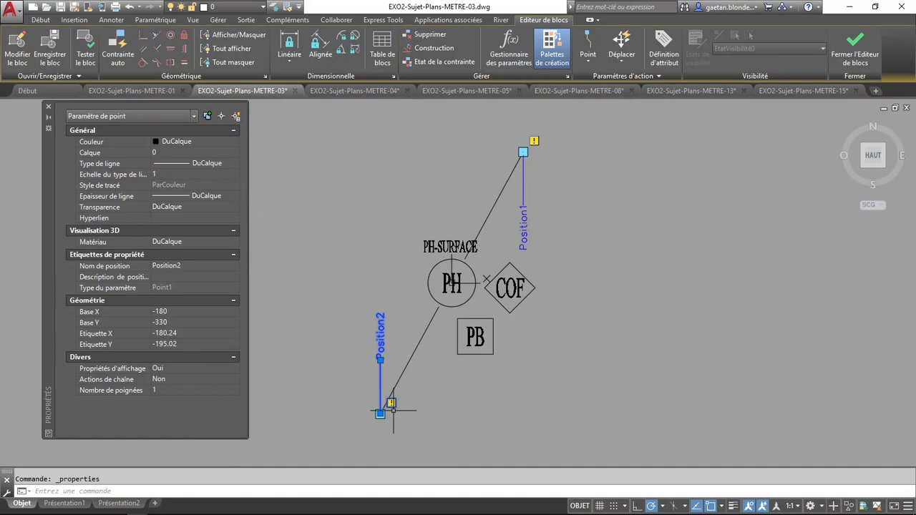
pyautogui.click(187, 266)
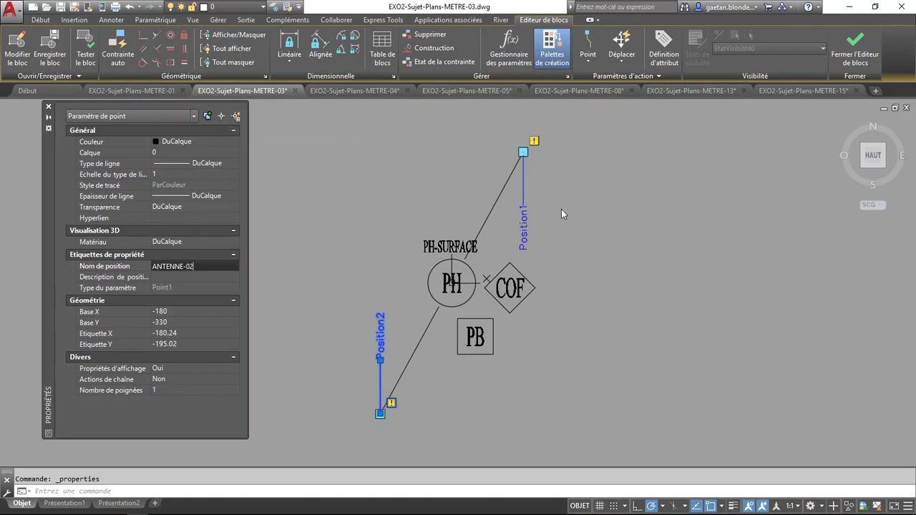
pyautogui.press('Escape')
pyautogui.press('Escape')
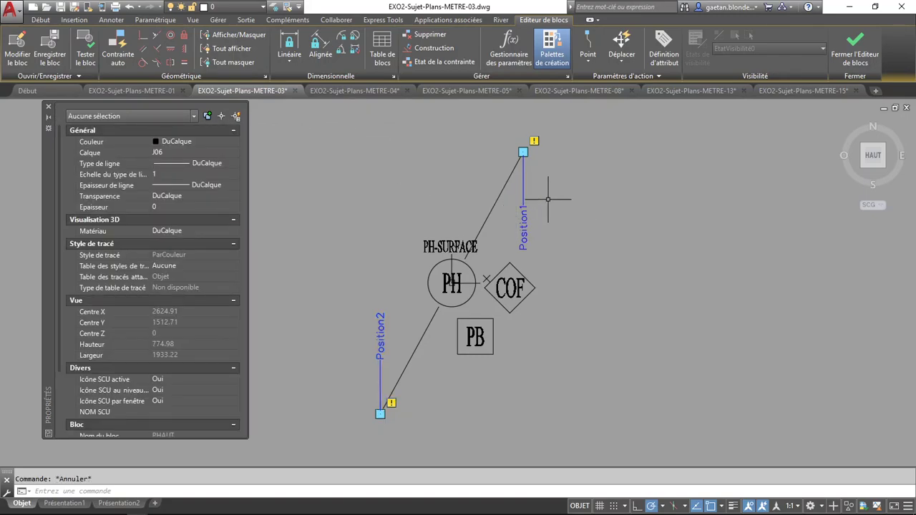
pyautogui.doubleClick(380, 335)
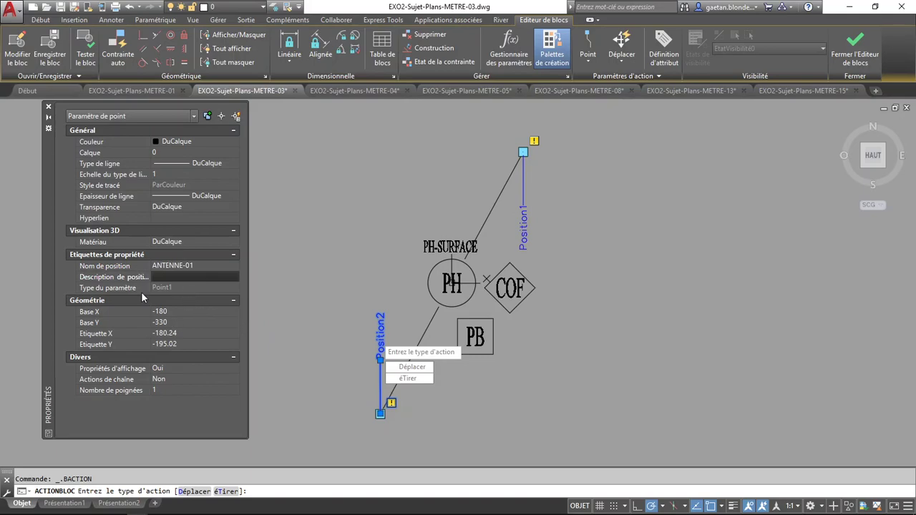
pyautogui.click(48, 106)
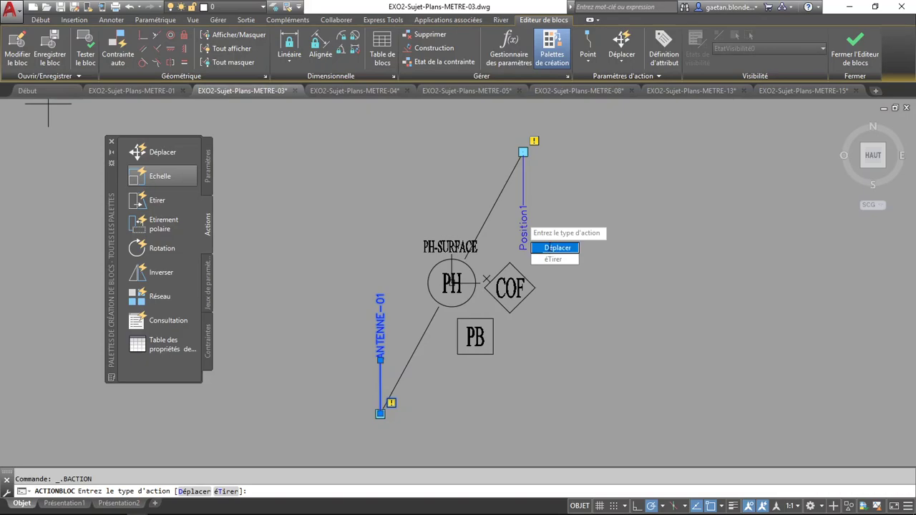
pyautogui.press('Escape')
# Rename the point parameter at the upper diagonal line's end as ANTENNE-02 in its properties
pyautogui.click(520, 227)
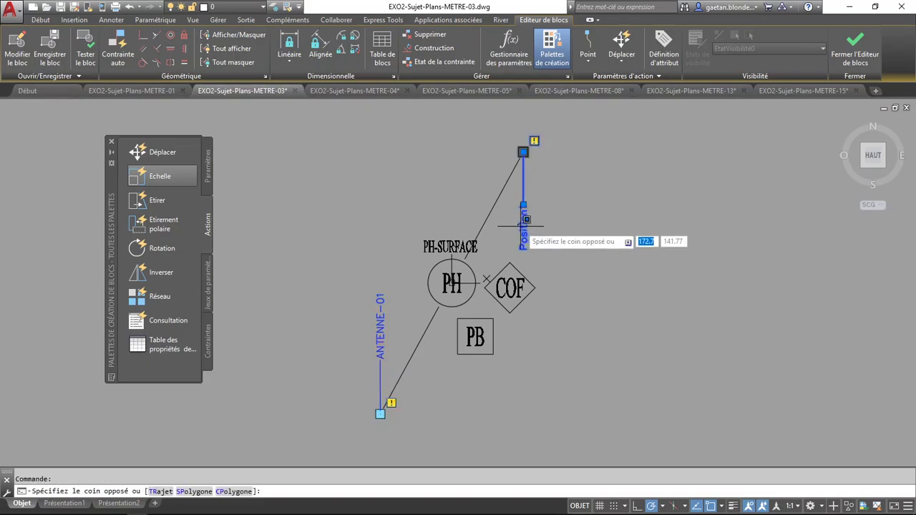
pyautogui.doubleClick(525, 227)
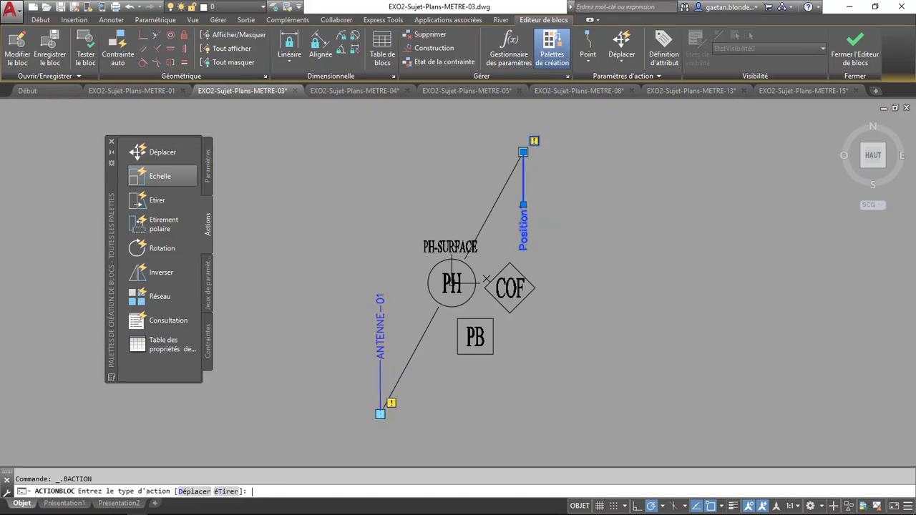
pyautogui.rightClick(528, 231)
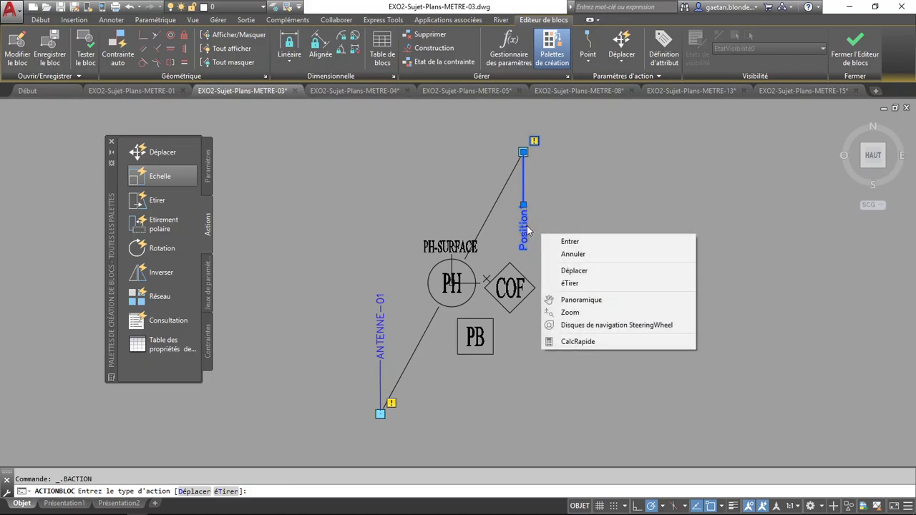
pyautogui.press('Escape')
pyautogui.press('Escape')
pyautogui.rightClick(526, 227)
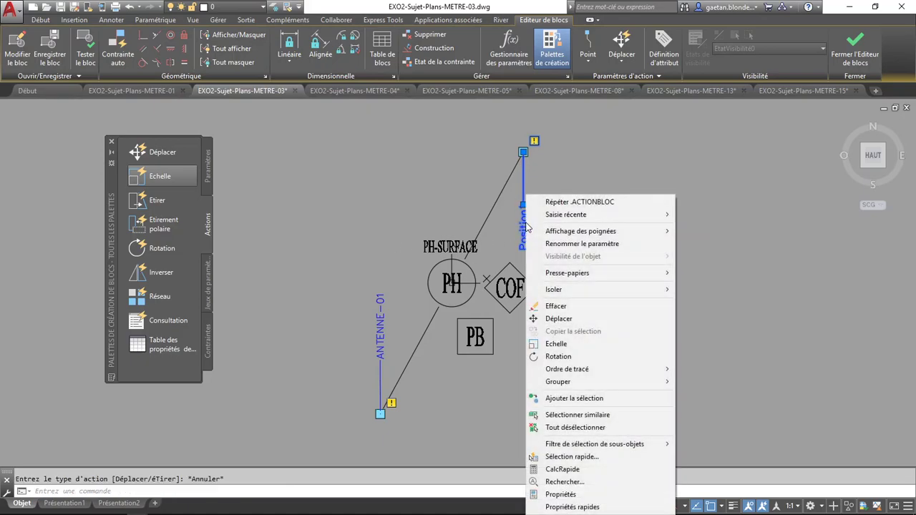
pyautogui.click(564, 494)
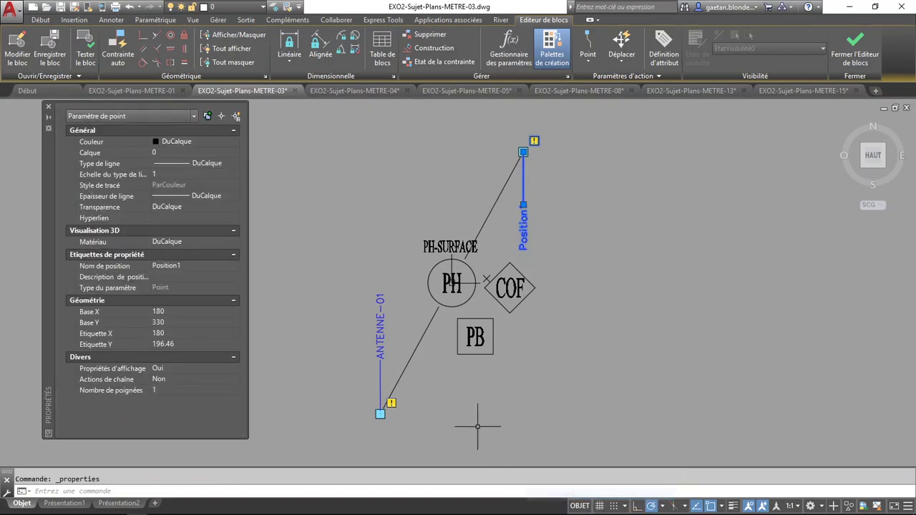
pyautogui.click(178, 266)
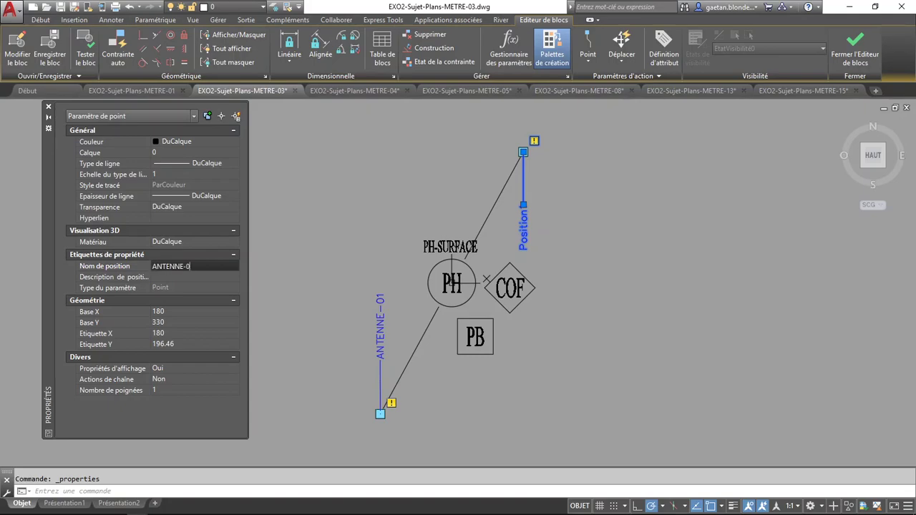
pyautogui.click(175, 279)
pyautogui.click(48, 109)
pyautogui.press('Escape')
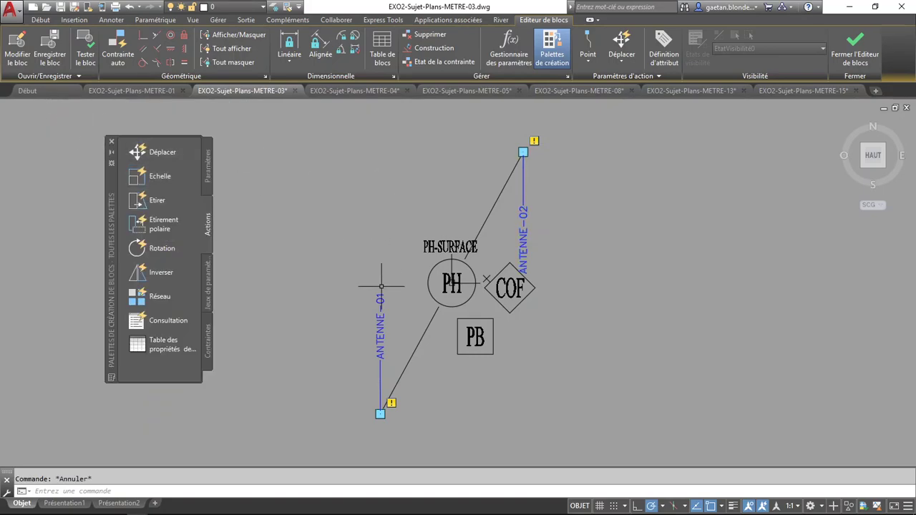
# Add a stretch action to ANTENNE-01, framing the lower line's outer end and including the line and its parameter
pyautogui.click(157, 201)
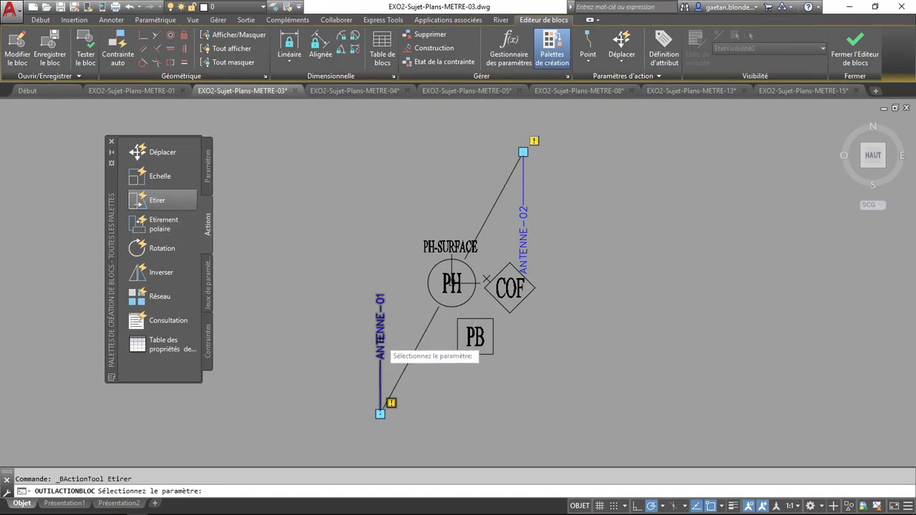
pyautogui.click(381, 343)
pyautogui.moveTo(337, 323); pyautogui.dragTo(362, 194, button='middle')
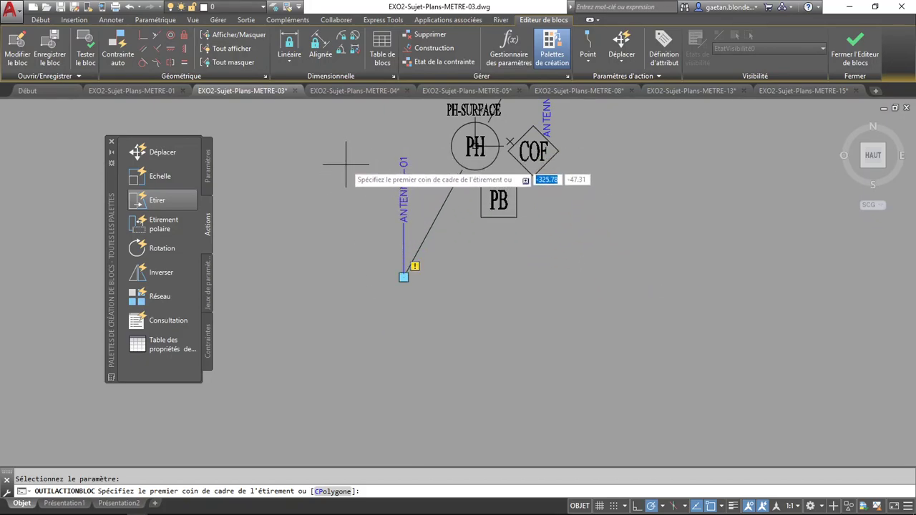
pyautogui.click(333, 145)
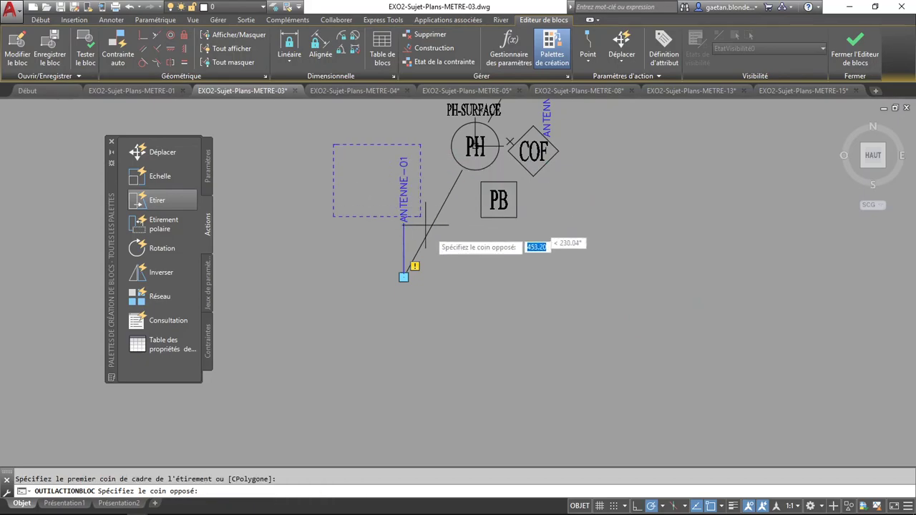
pyautogui.click(449, 314)
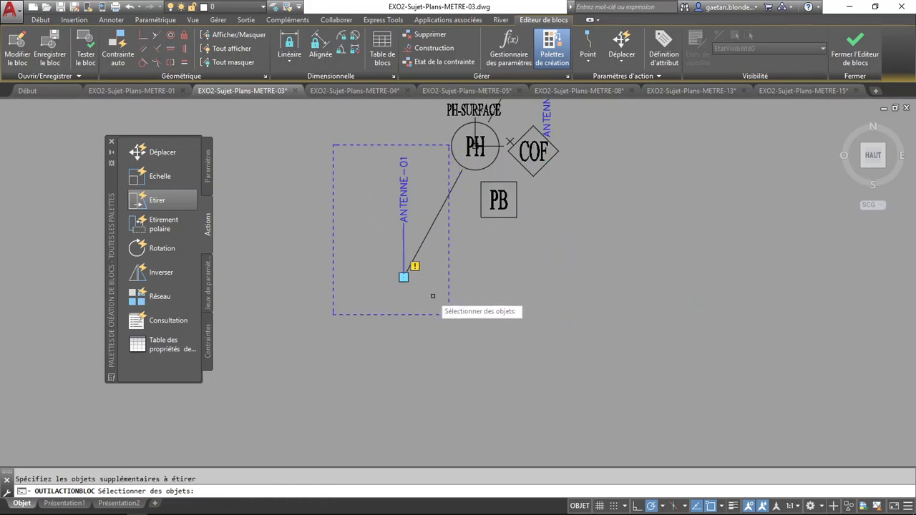
pyautogui.click(433, 295)
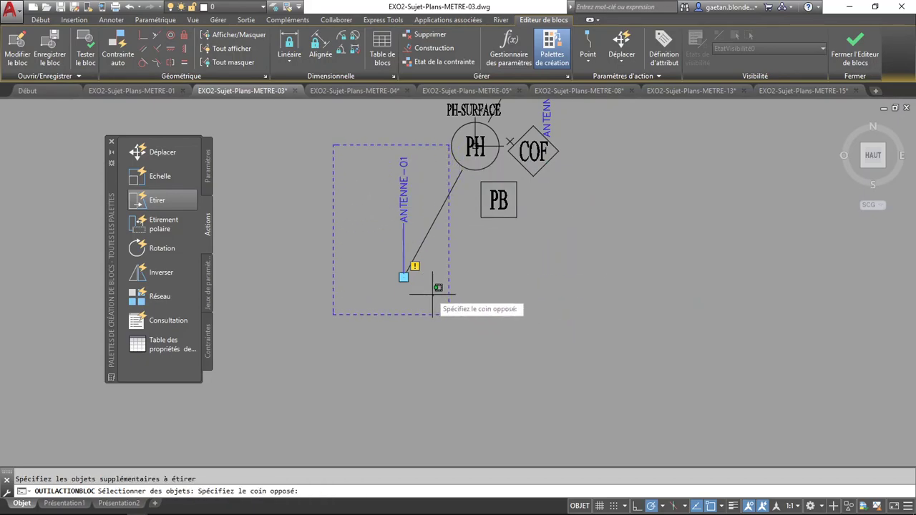
pyautogui.click(379, 255)
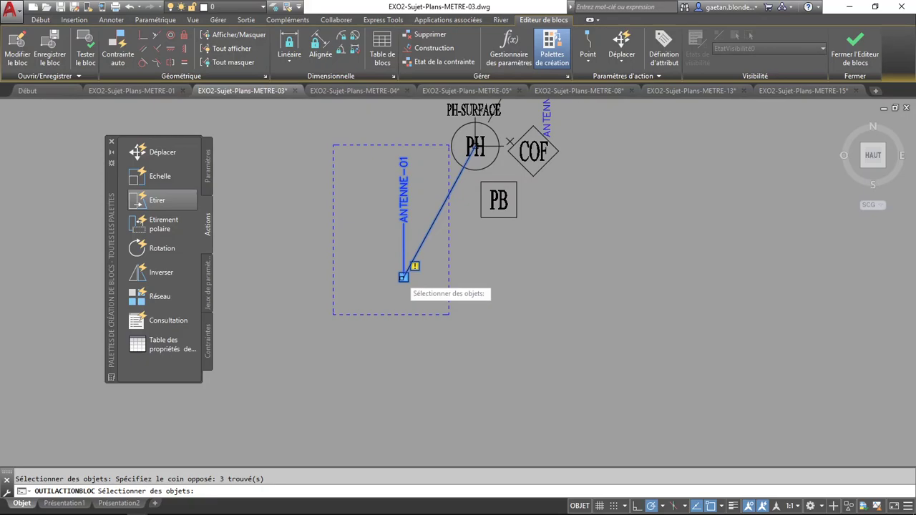
pyautogui.moveTo(395, 256); pyautogui.dragTo(367, 444, button='middle')
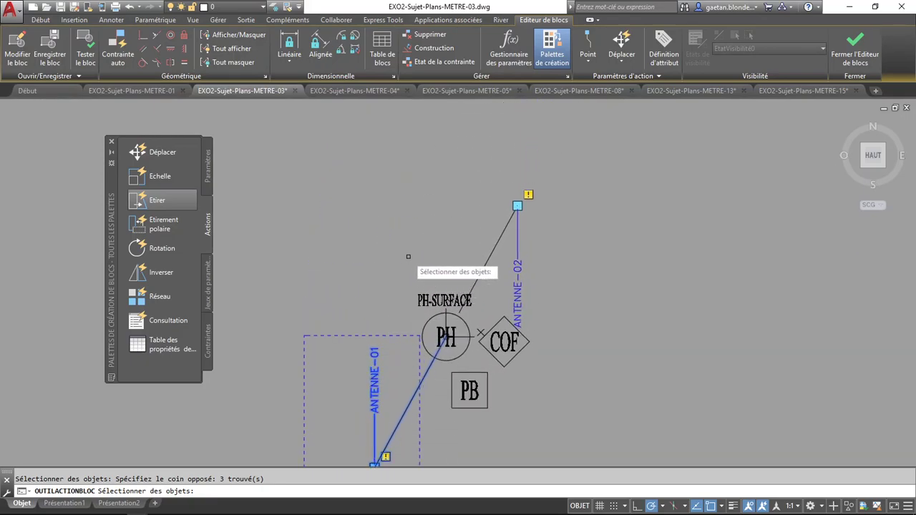
pyautogui.press('Escape')
# Add a stretch action to ANTENNE-02, framing the upper line's outer end and including the line and its parameter
pyautogui.click(157, 200)
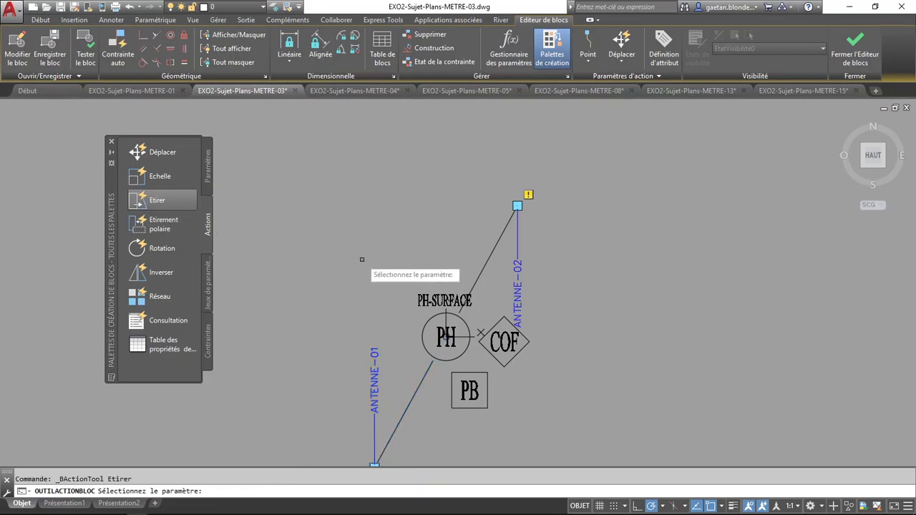
pyautogui.click(517, 269)
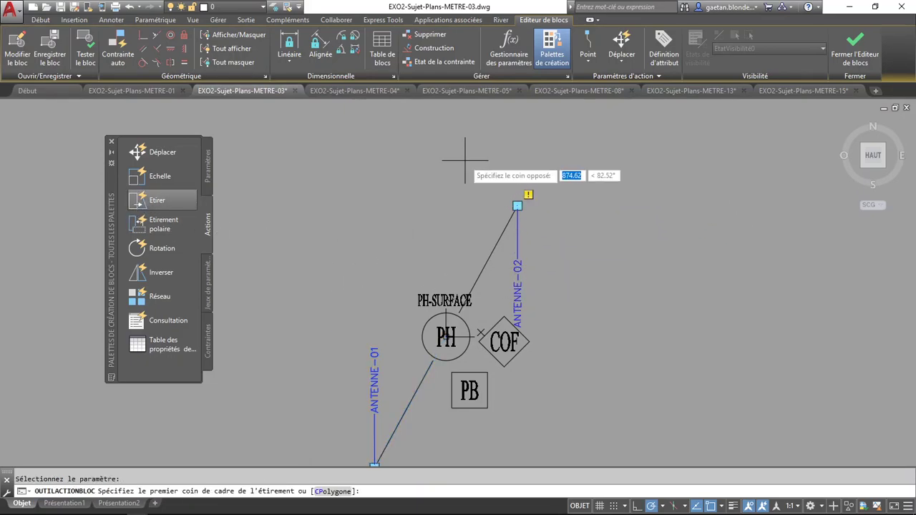
pyautogui.click(466, 161)
pyautogui.click(594, 284)
pyautogui.click(558, 228)
pyautogui.click(508, 194)
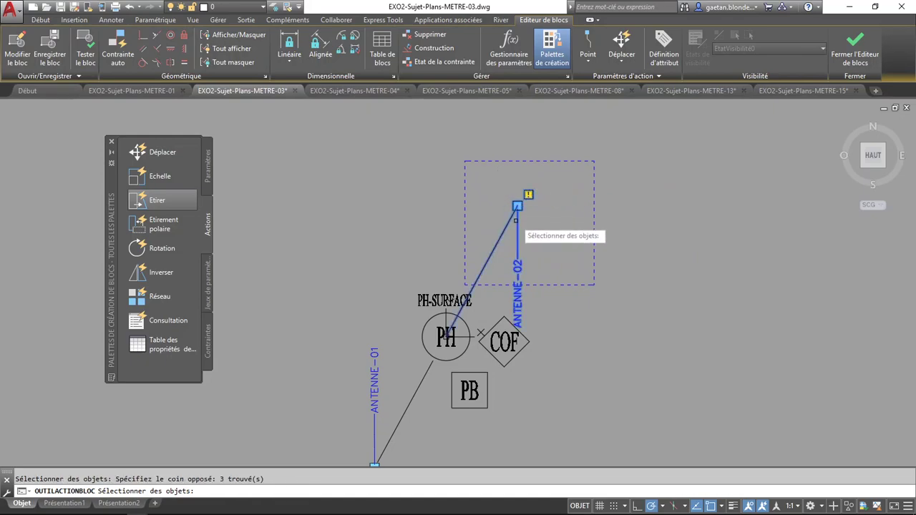
pyautogui.press('Return')
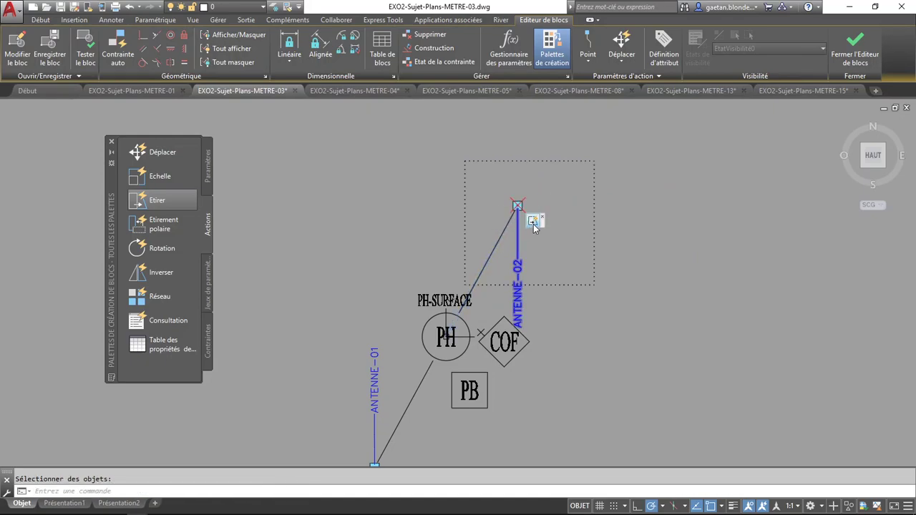
# Close the block editor and save the changes to the PHAUT block
pyautogui.moveTo(434, 279); pyautogui.dragTo(434, 196, button='middle')
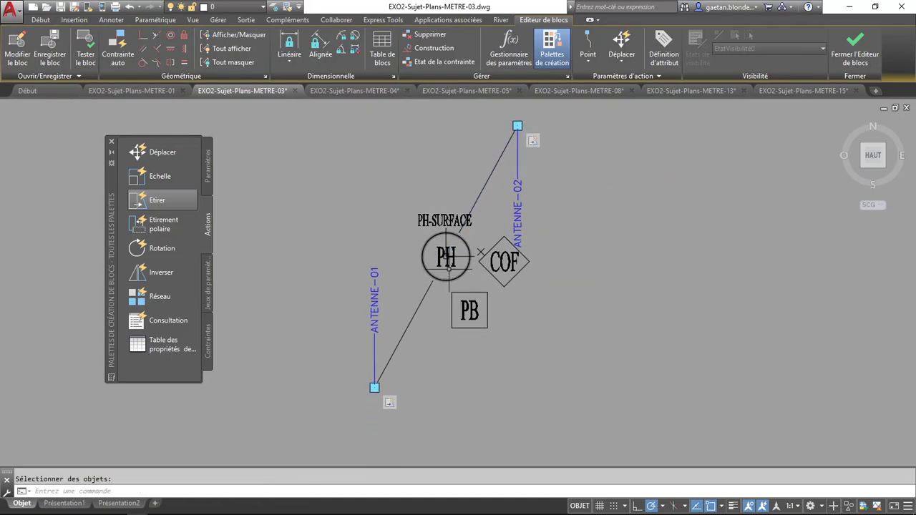
pyautogui.click(857, 48)
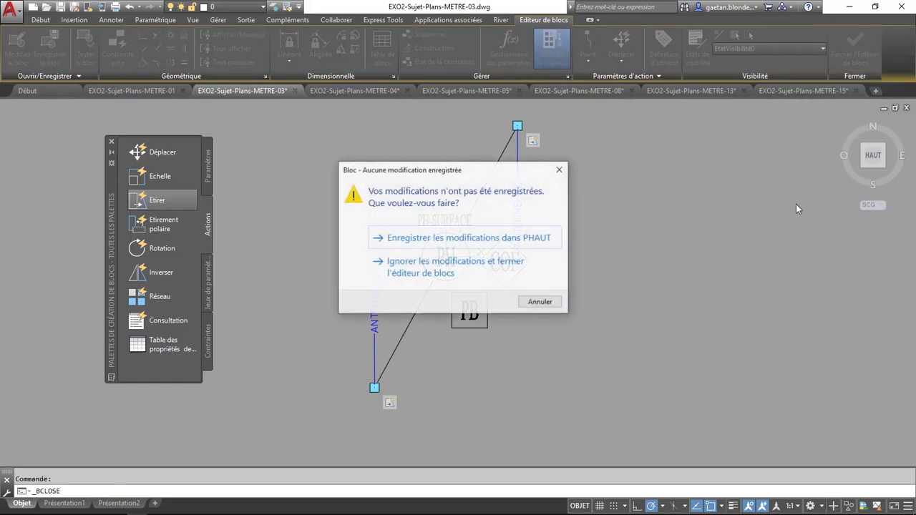
pyautogui.click(438, 245)
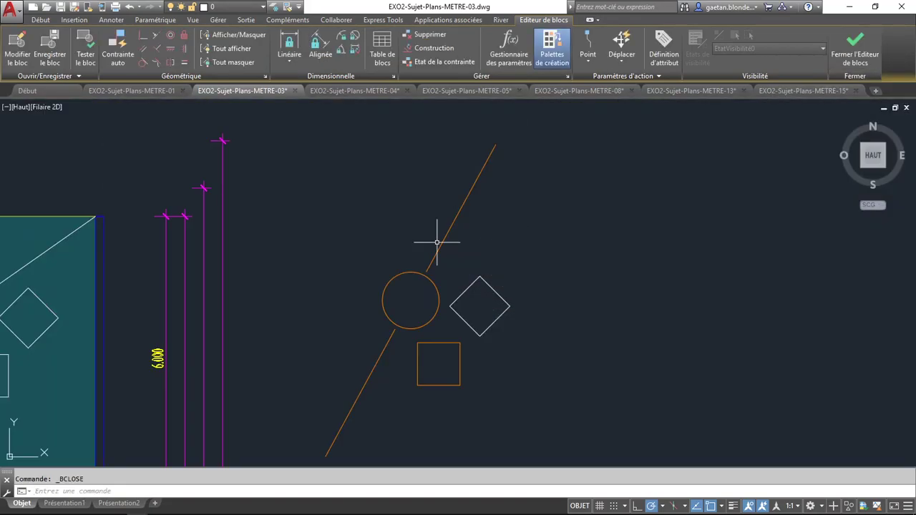
# Test the PHAUT block beside the plan by stretching its lower diagonal line's outer end upward and to the left
pyautogui.moveTo(409, 307); pyautogui.dragTo(415, 239, button='middle')
pyautogui.click(516, 312)
pyautogui.click(357, 383)
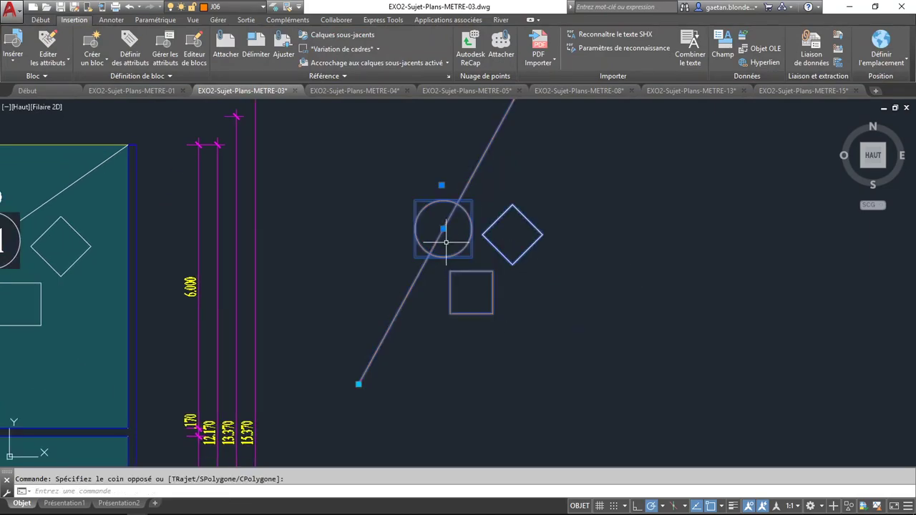
pyautogui.click(360, 382)
pyautogui.click(326, 316)
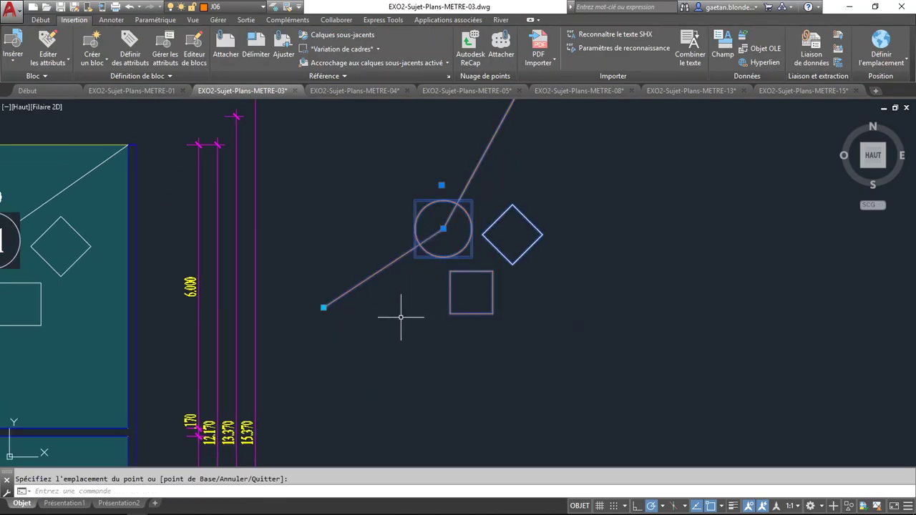
# Stretch the outer end of the PHAUT block's upper diagonal line downward to flatten it, and deselect the block
pyautogui.moveTo(538, 117); pyautogui.dragTo(490, 286, button='middle')
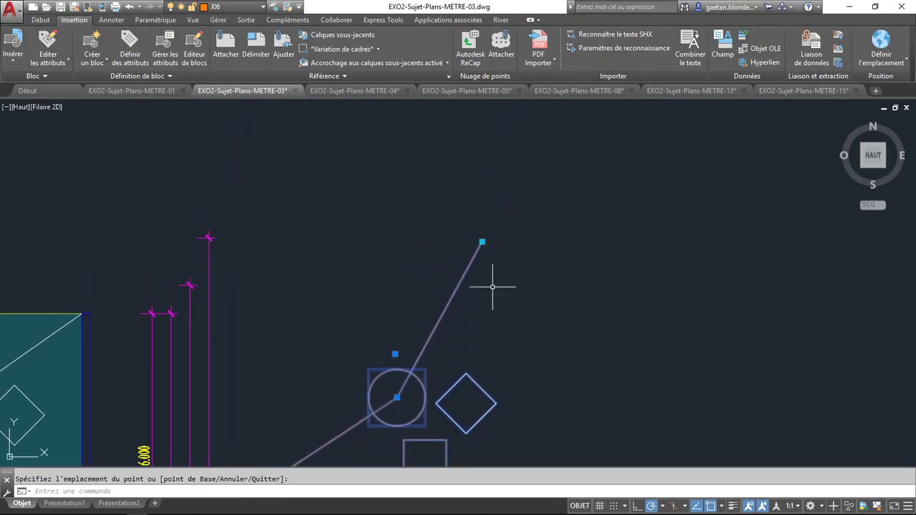
pyautogui.click(482, 241)
pyautogui.click(474, 334)
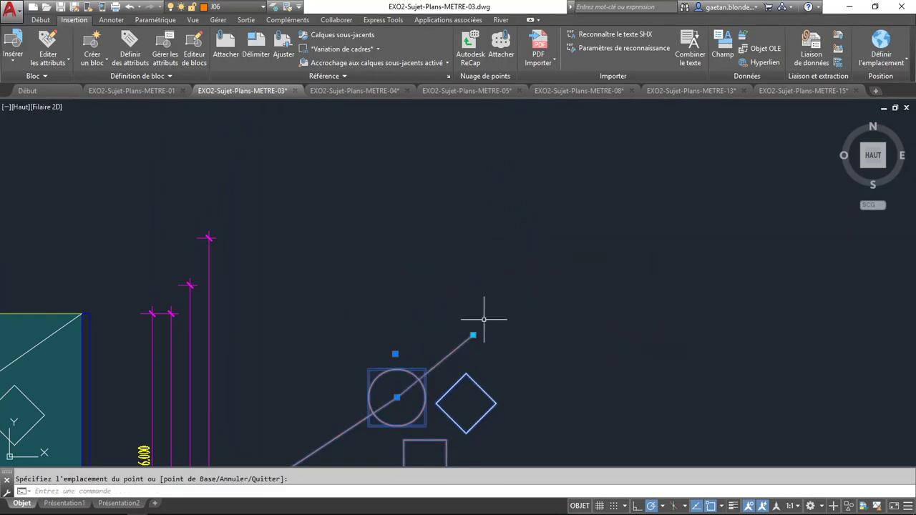
pyautogui.press('Escape')
pyautogui.press('Escape')
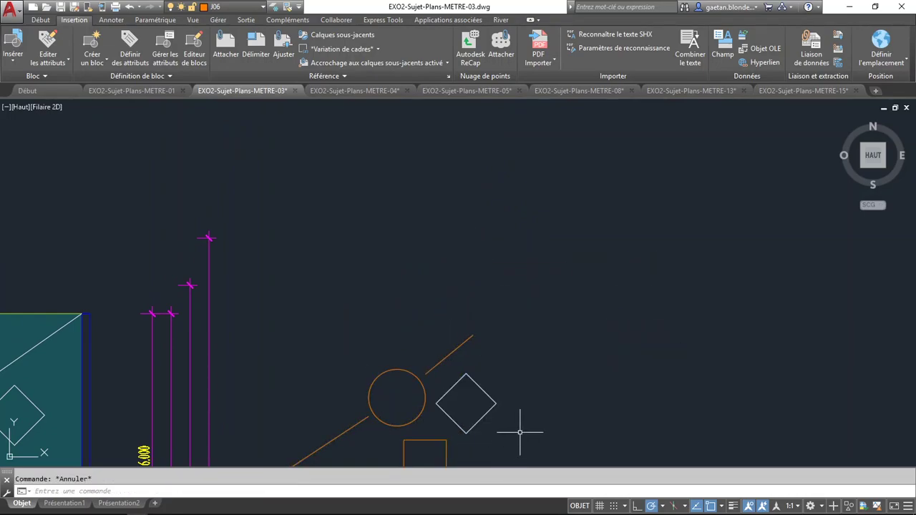
pyautogui.moveTo(521, 430); pyautogui.dragTo(559, 268, button='middle')
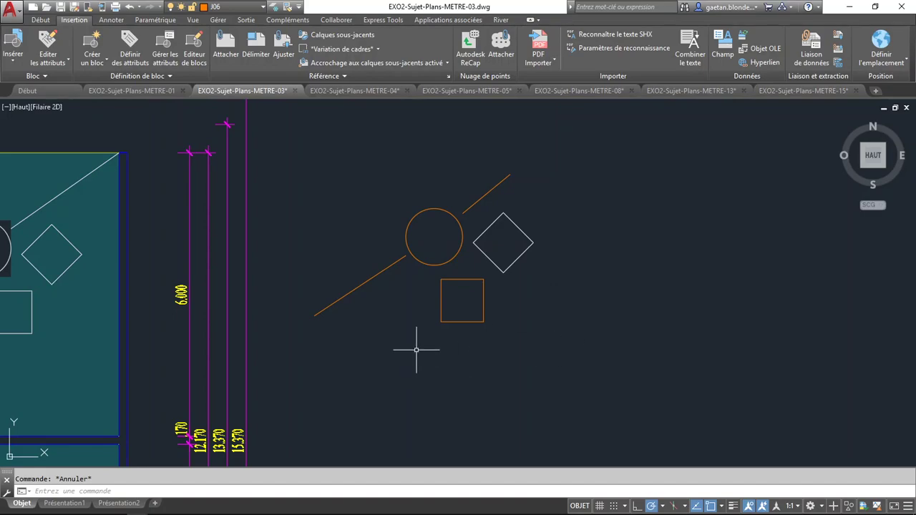
pyautogui.moveTo(418, 350); pyautogui.dragTo(423, 359, button='middle')
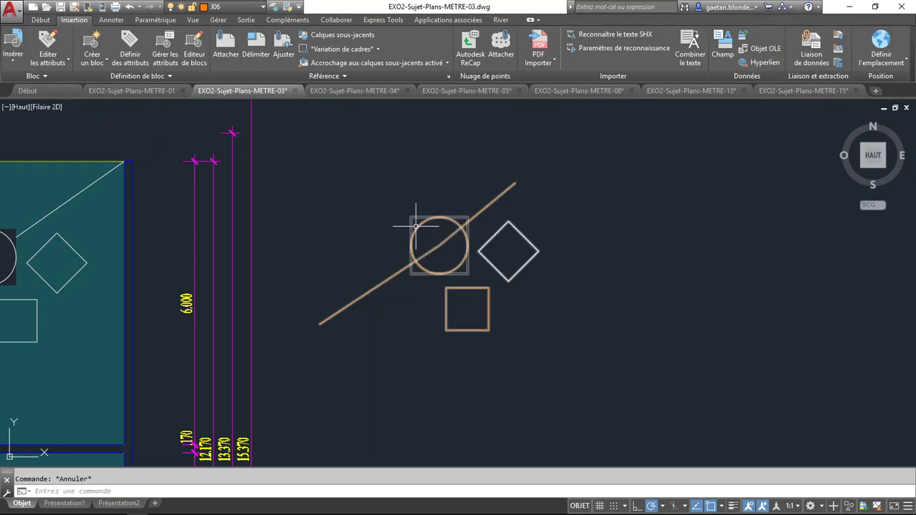
pyautogui.moveTo(416, 226)
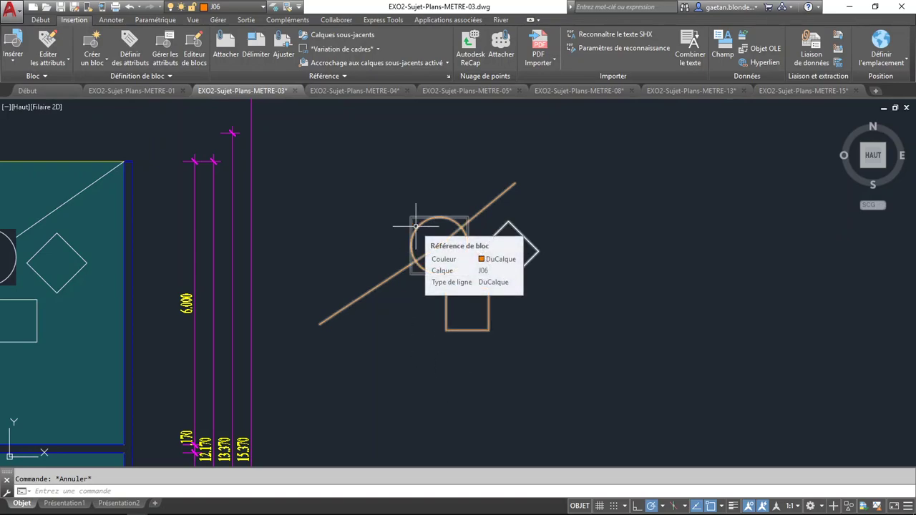